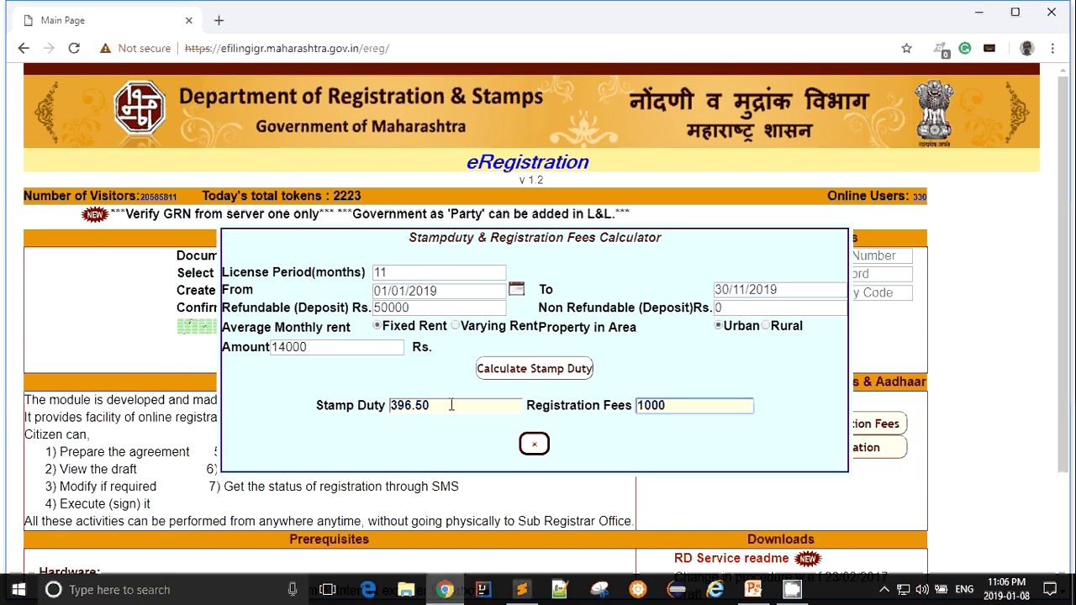
- Note the calculated stamp duty 396.50 and registration fees 1000, then close the calculator
double_click(448, 404)
click(699, 404)
double_click(699, 405)
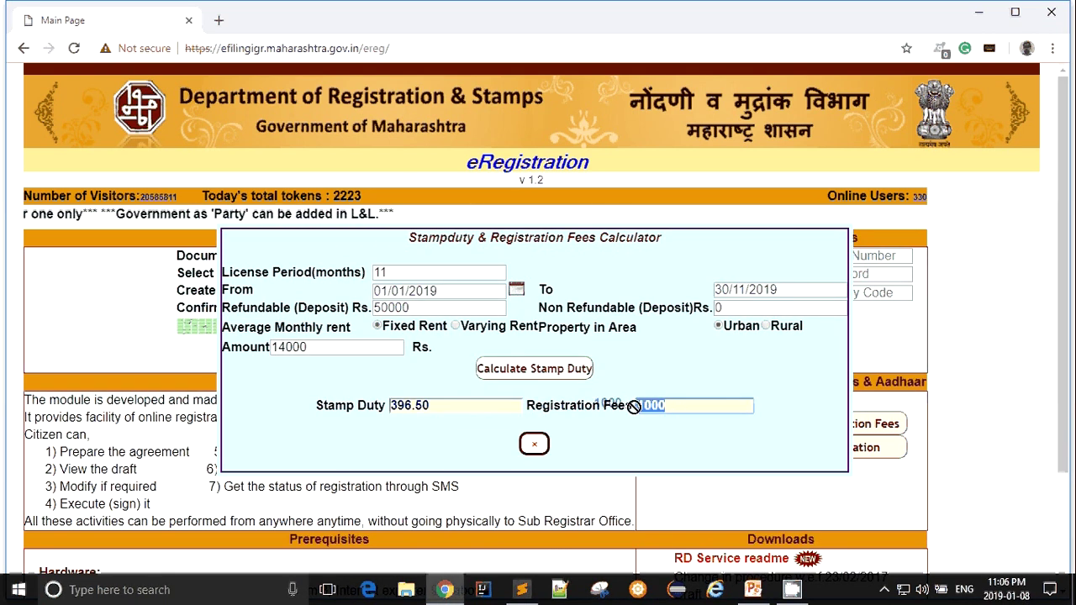
double_click(441, 405)
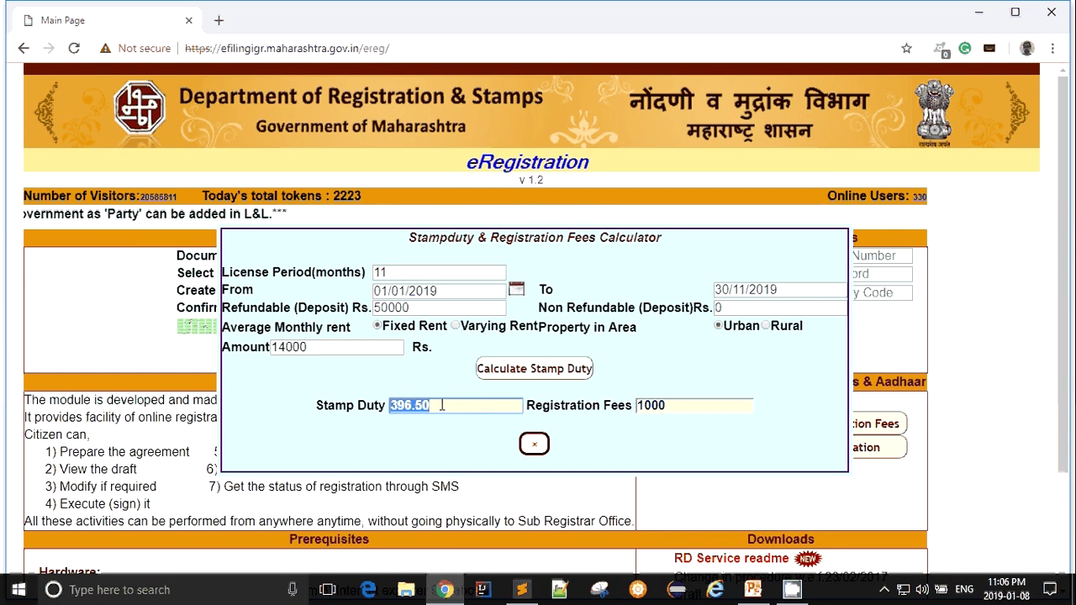
click(535, 445)
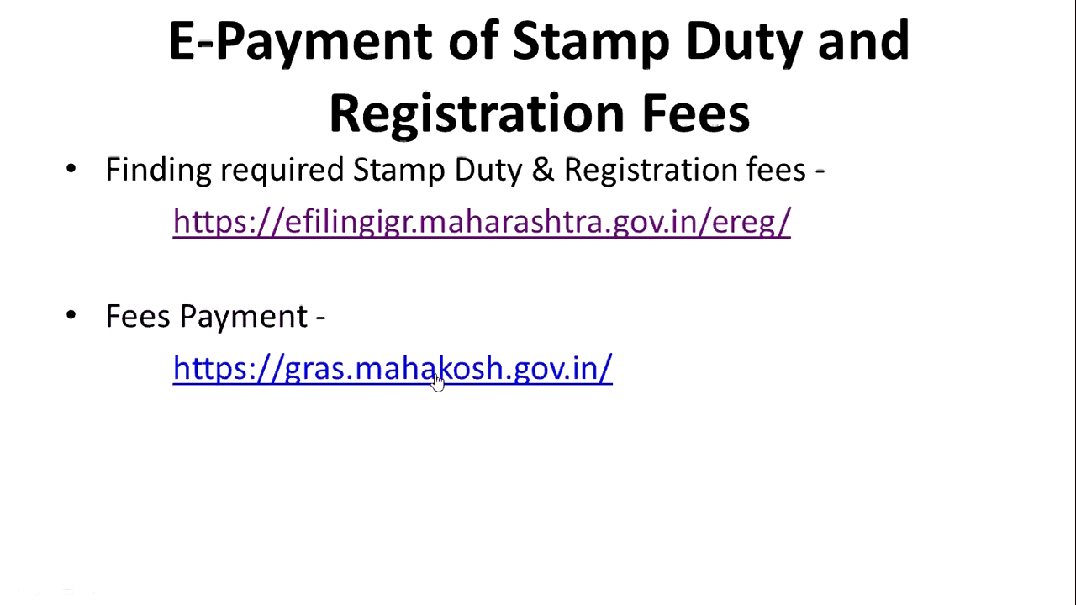
click(436, 381)
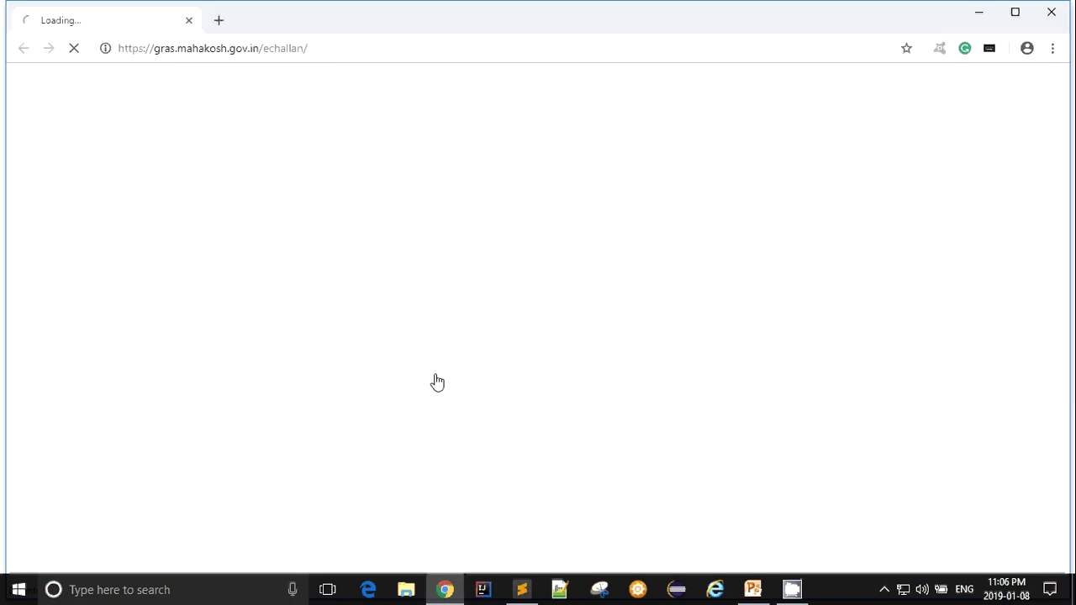
- Maximize Chrome and open the New User Registration form from the Users Login box
click(1015, 11)
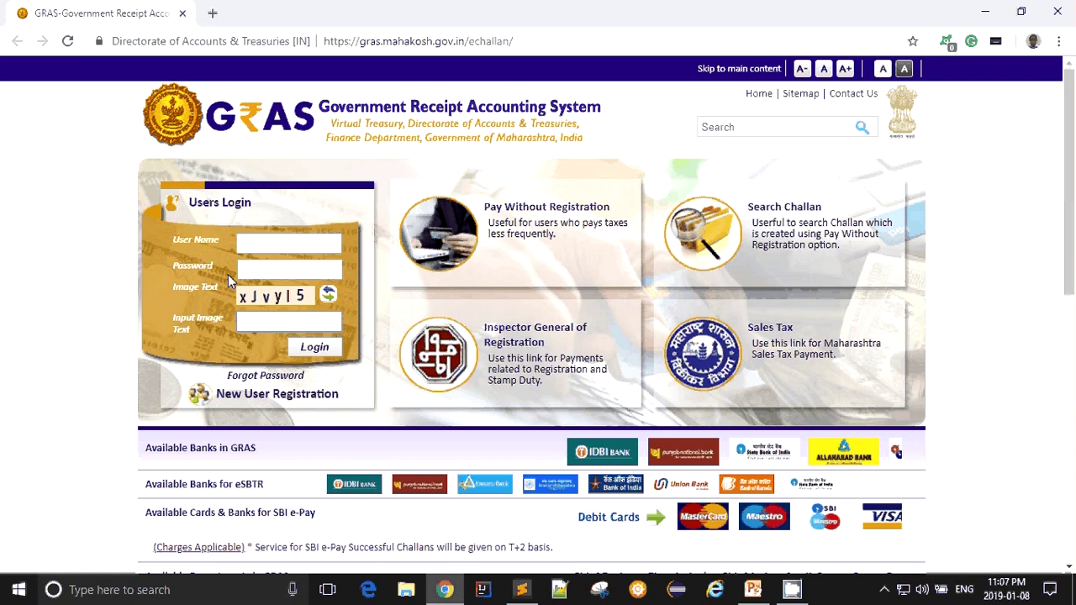
click(254, 243)
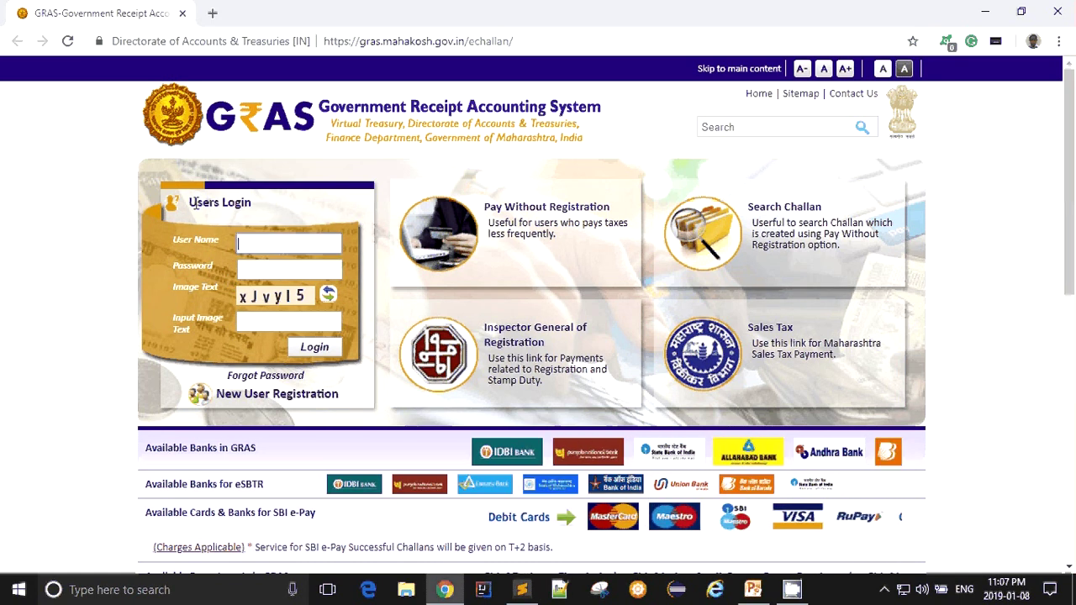
drag(192, 205, 251, 203)
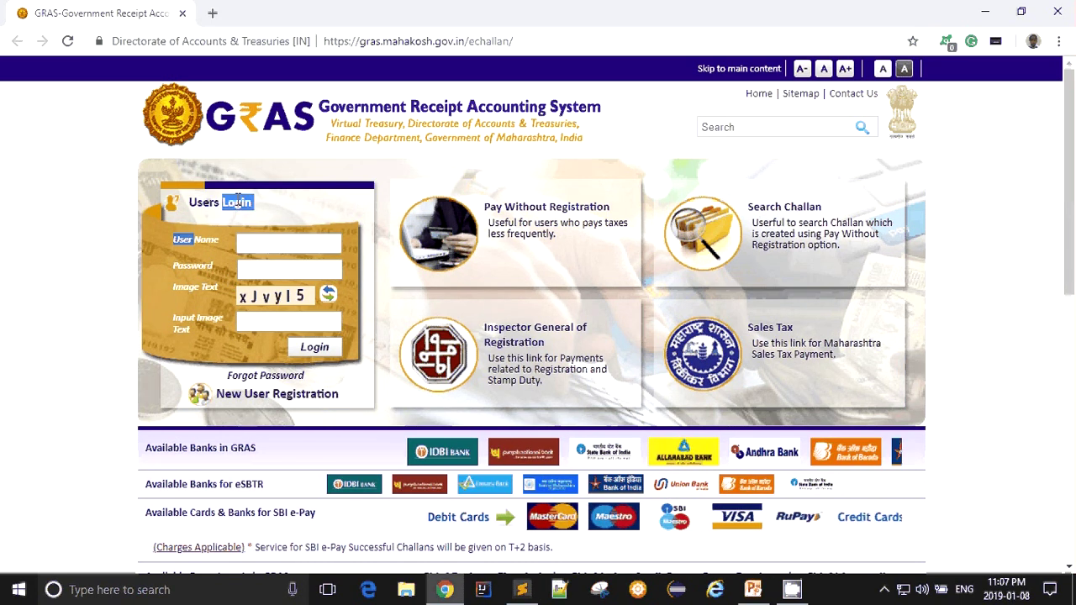
click(255, 397)
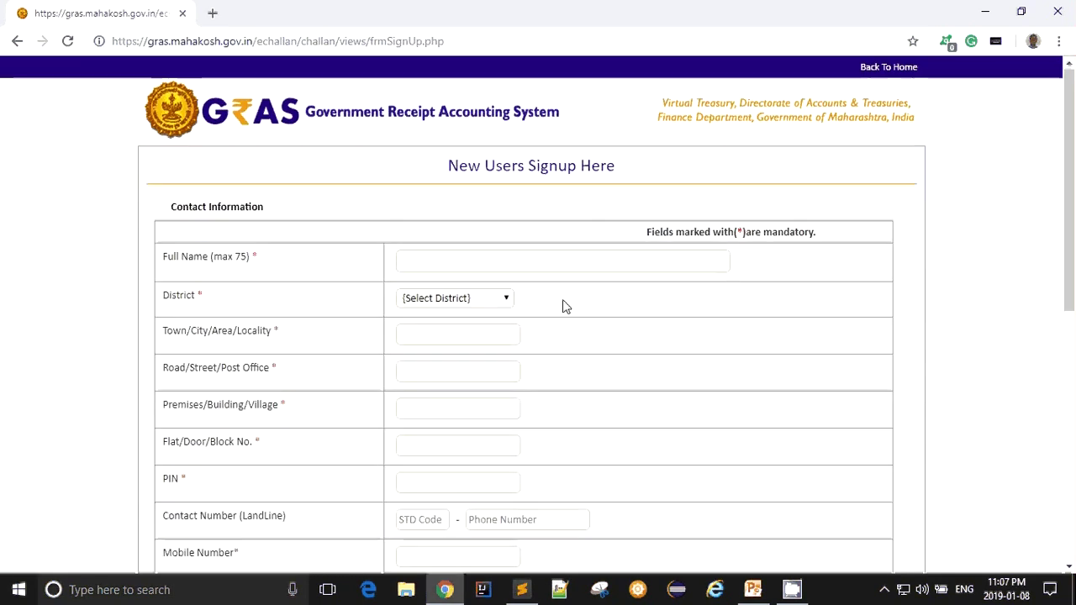
- Look over the signup user name, password and Personal Information fields, then go back
scroll(563, 304, down, 3)
scroll(563, 305, down, 2)
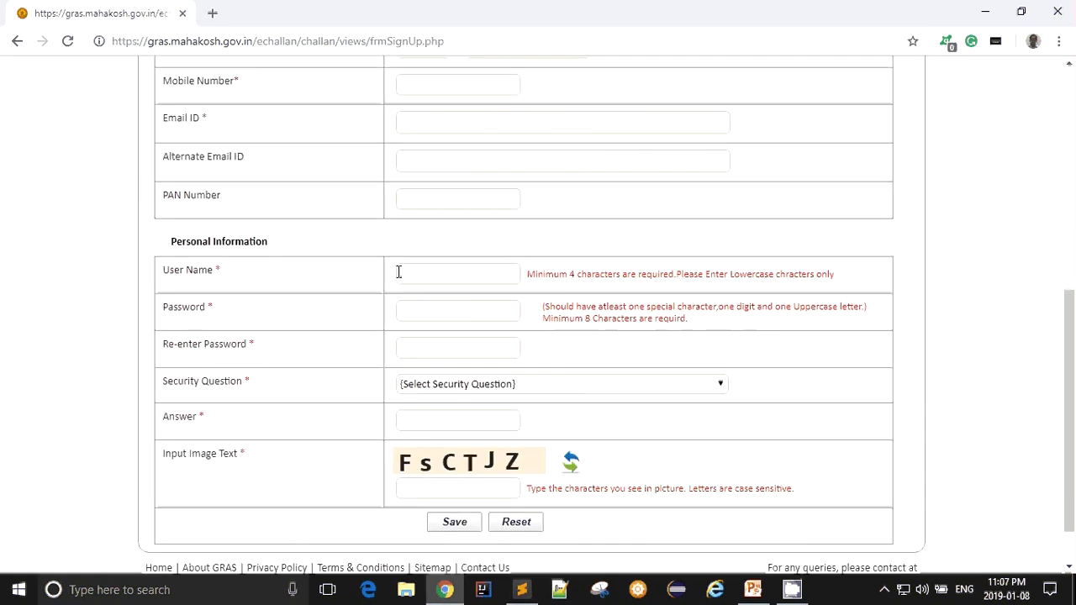
click(419, 273)
click(452, 316)
click(442, 354)
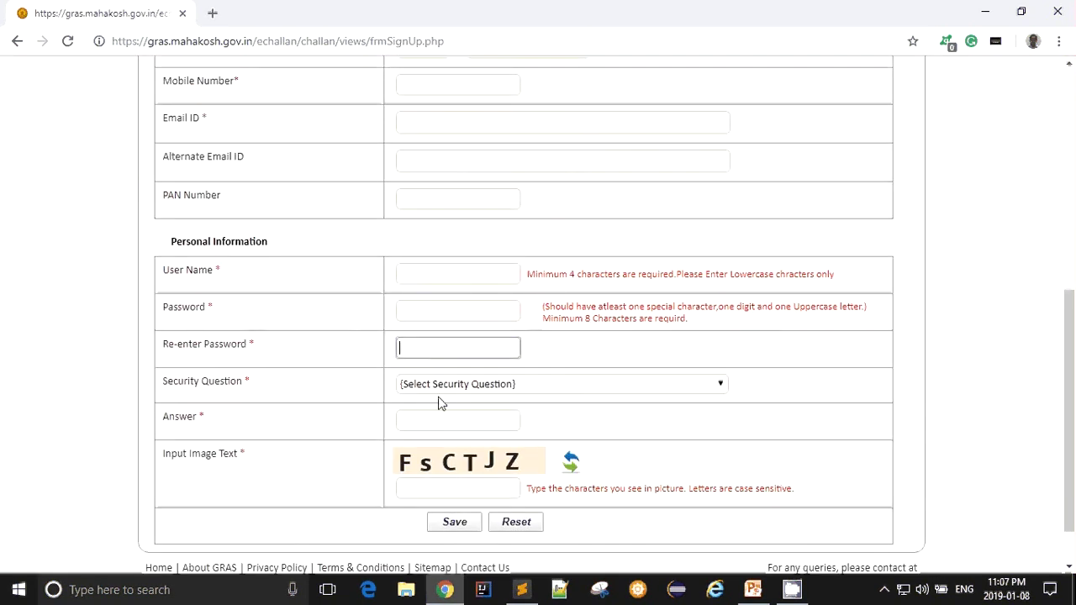
click(427, 312)
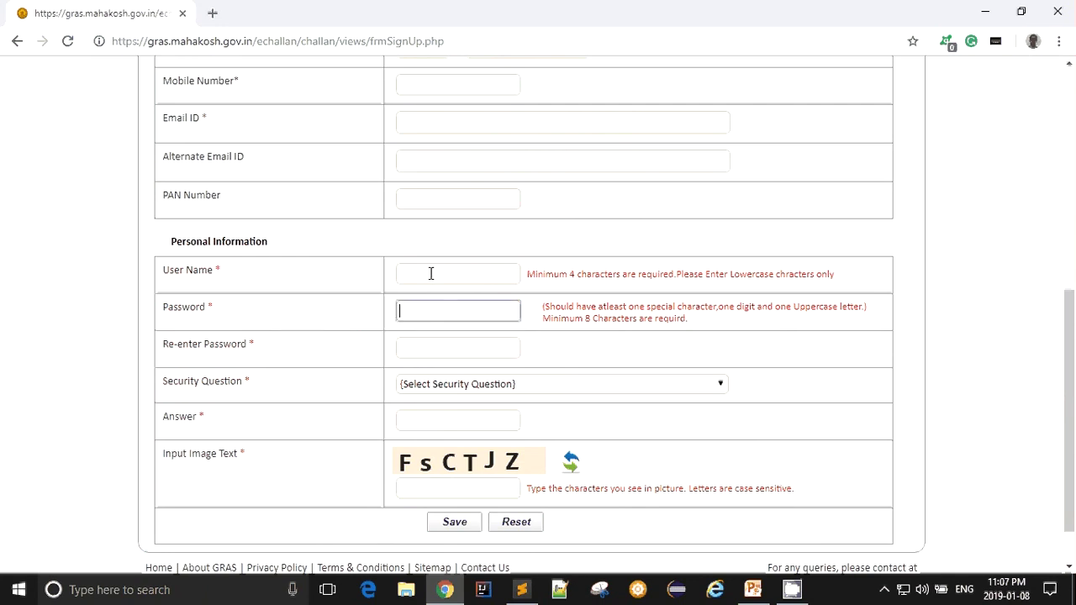
click(430, 272)
drag(168, 241, 709, 500)
click(709, 500)
scroll(598, 377, up, 6)
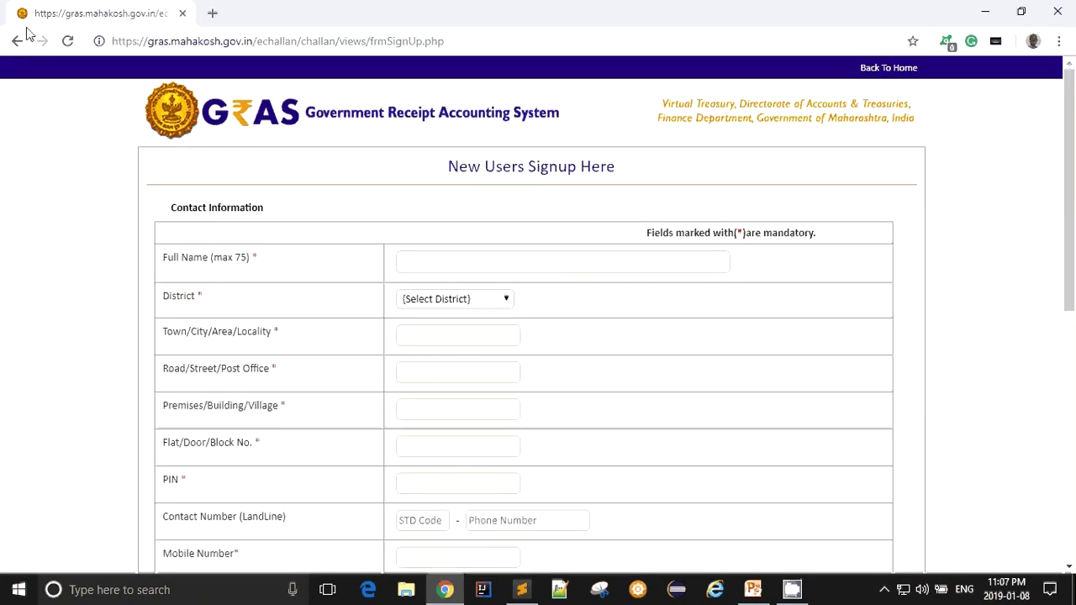
click(16, 42)
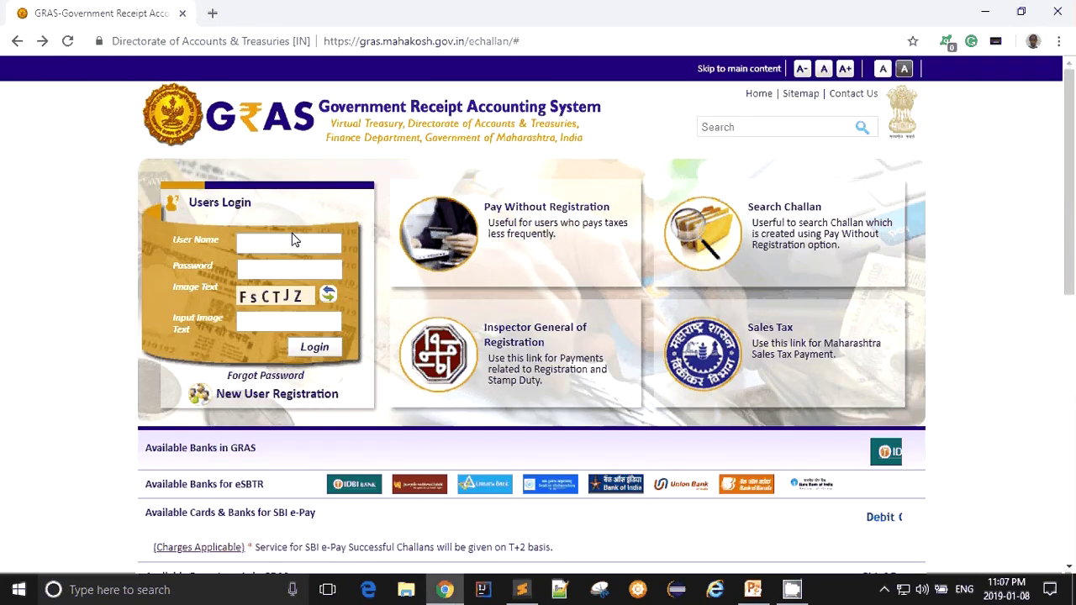
- Log in to GRAS with the account's user name, password and the captcha text
click(286, 242)
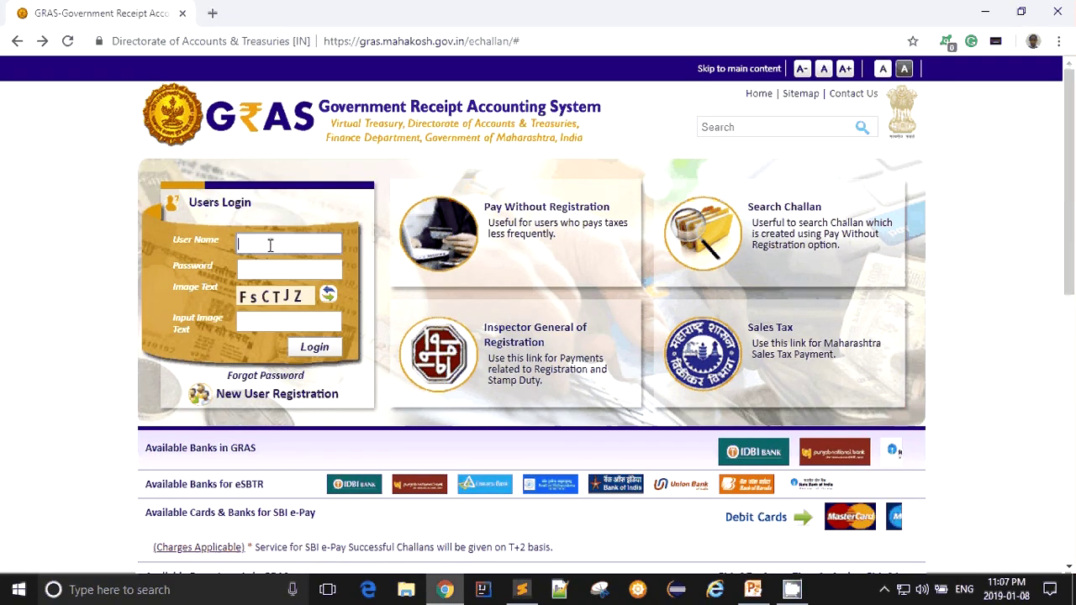
text(ayush)
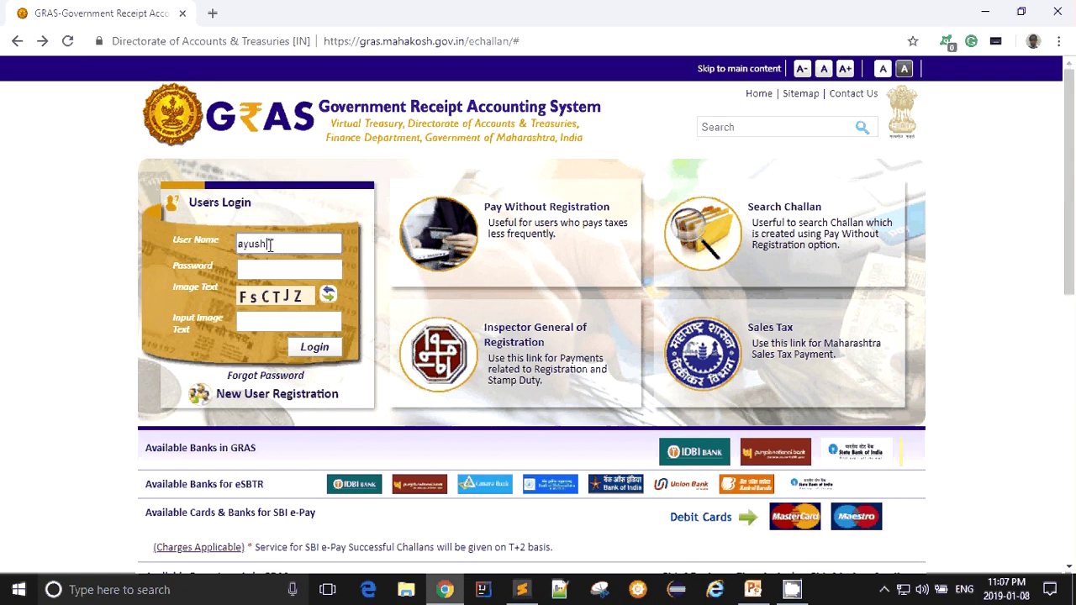
text(compune)
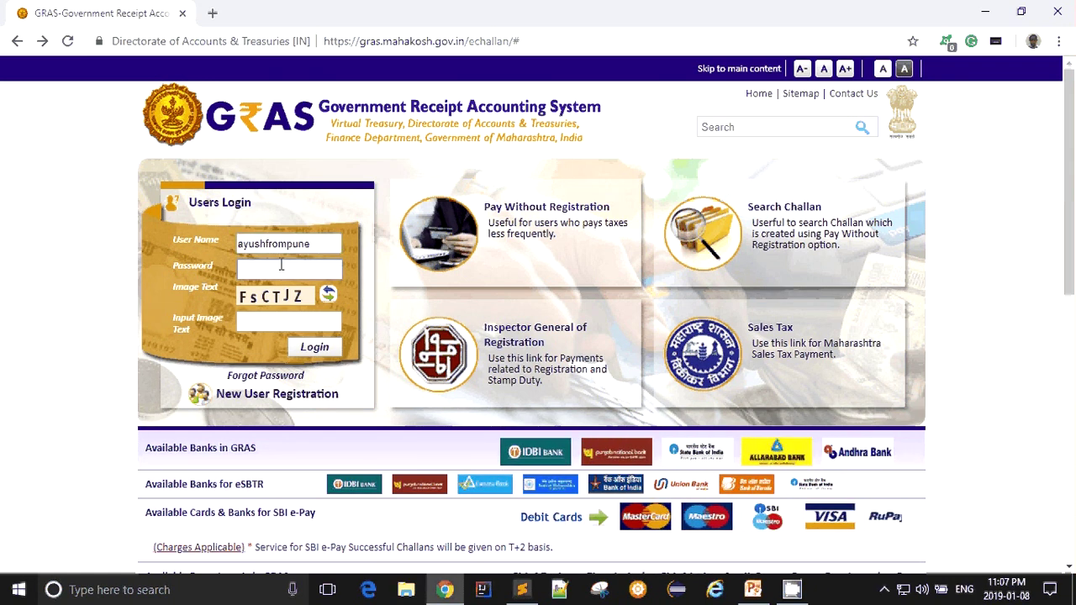
click(283, 266)
text(**)
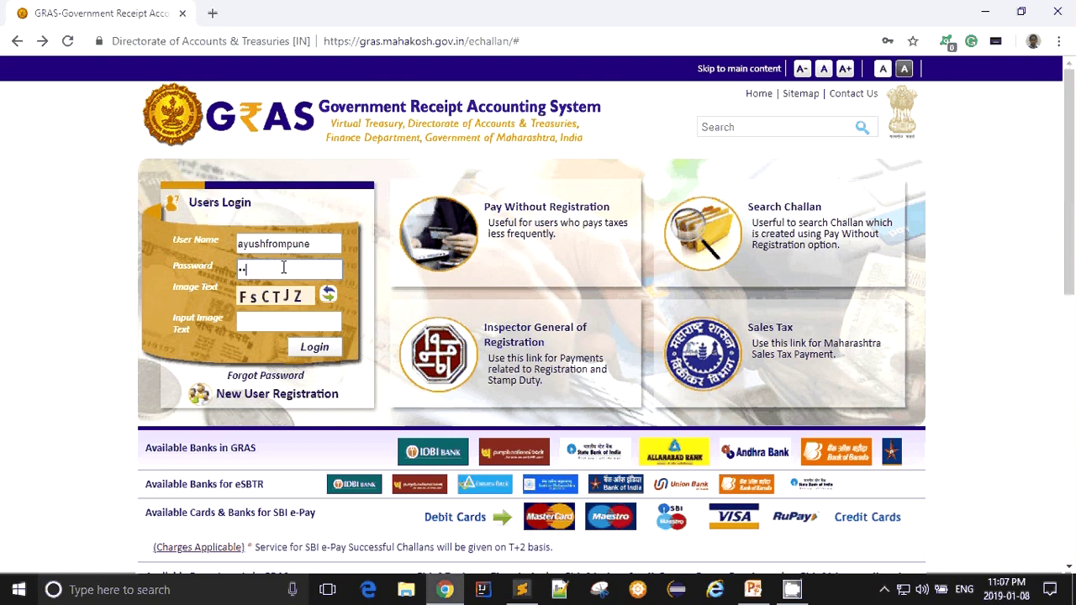
text(*******)
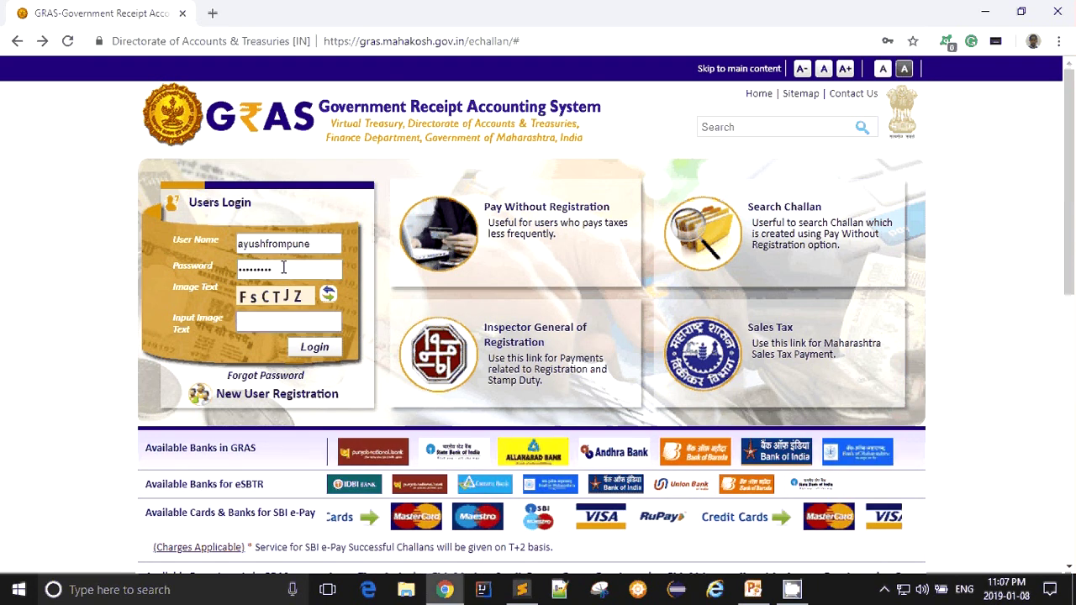
key(Tab)
text(FsCT)
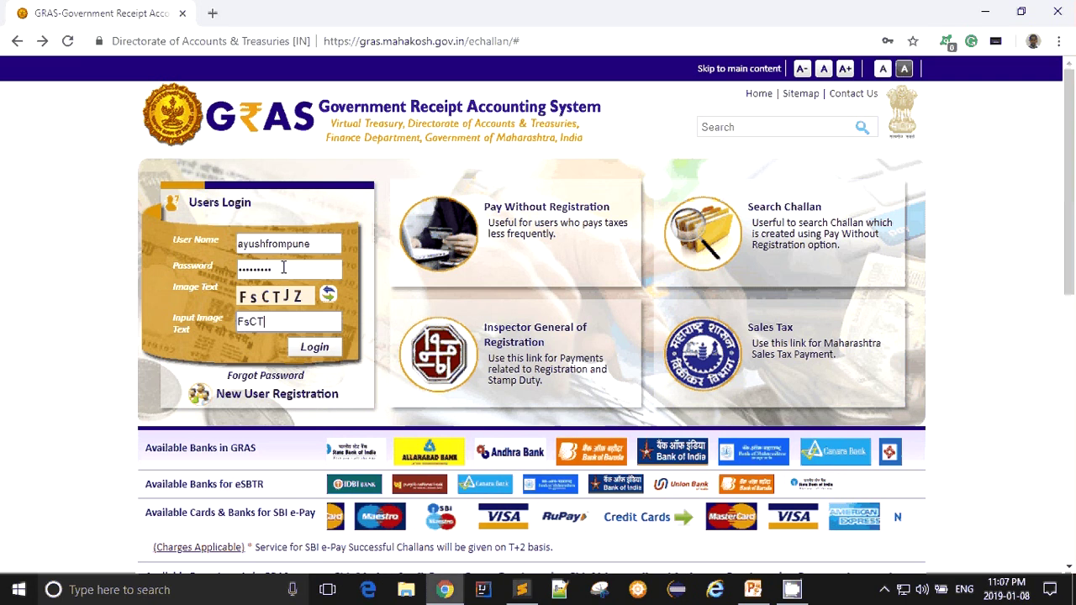
text(JZ)
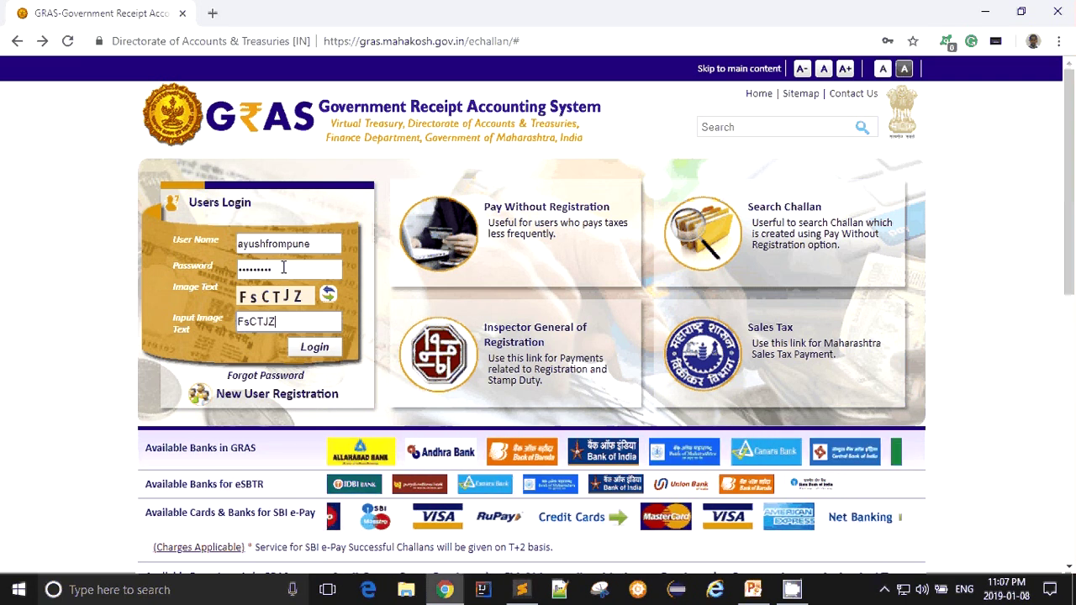
click(314, 347)
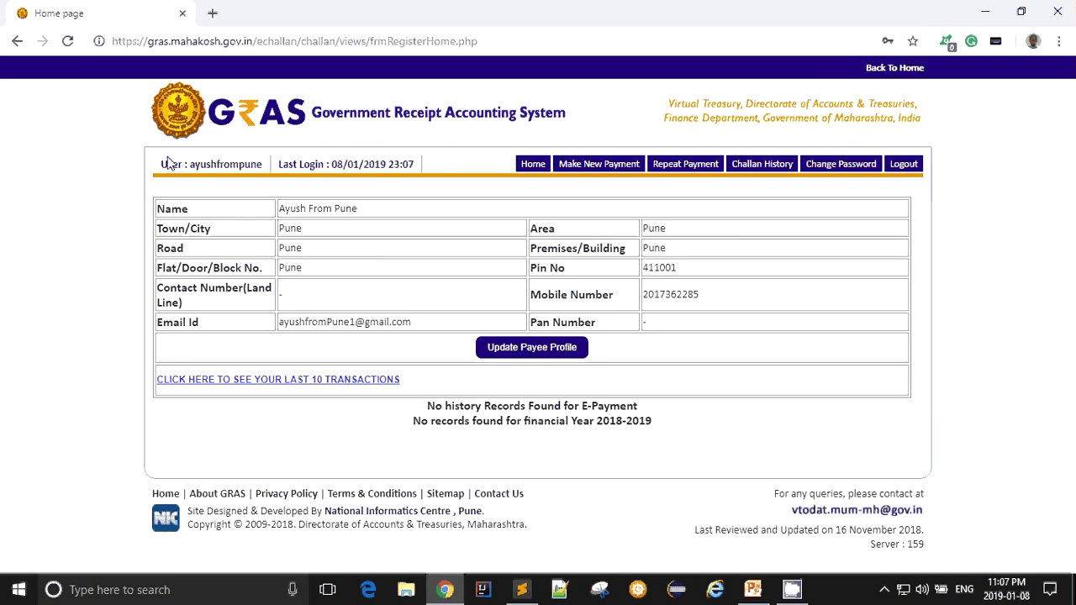
- Review the logged-in user line and payee profile details, then choose Make New Payment
drag(161, 164, 434, 166)
click(452, 168)
triple_click(452, 168)
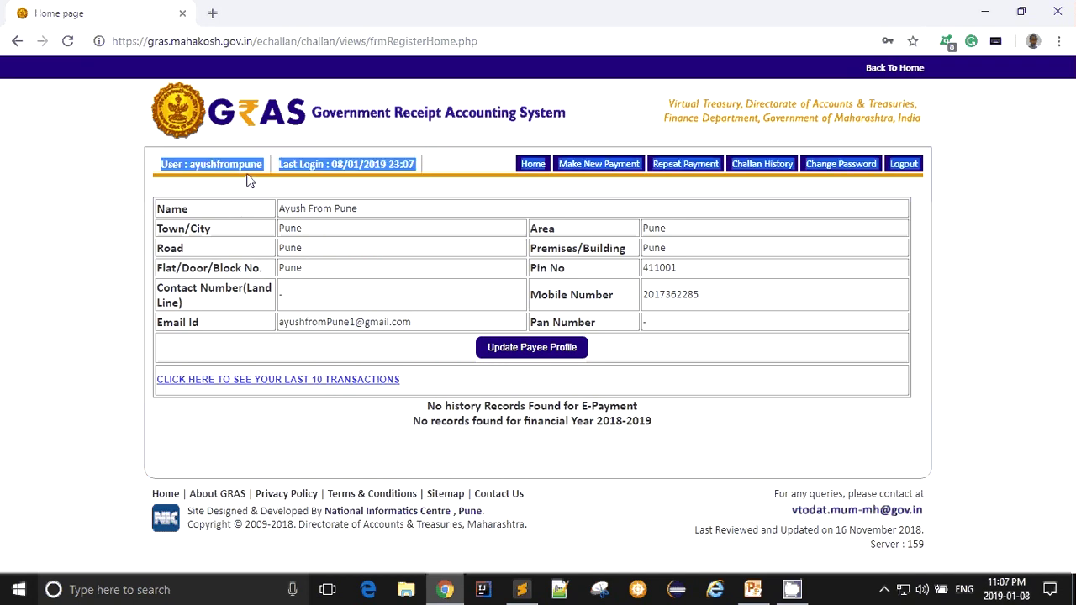
mouse_move(158, 209)
mouse_down()
mouse_move(351, 207)
mouse_move(588, 269)
mouse_move(675, 334)
mouse_move(684, 329)
mouse_move(369, 325)
mouse_move(252, 269)
mouse_move(173, 214)
mouse_up()
click(320, 312)
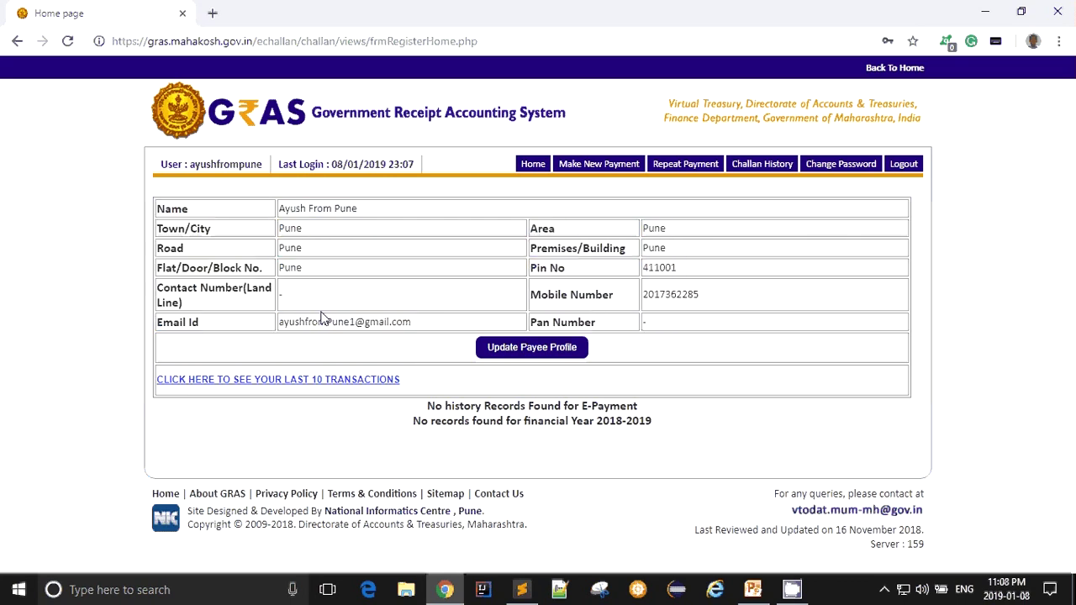
drag(753, 301, 558, 295)
click(534, 259)
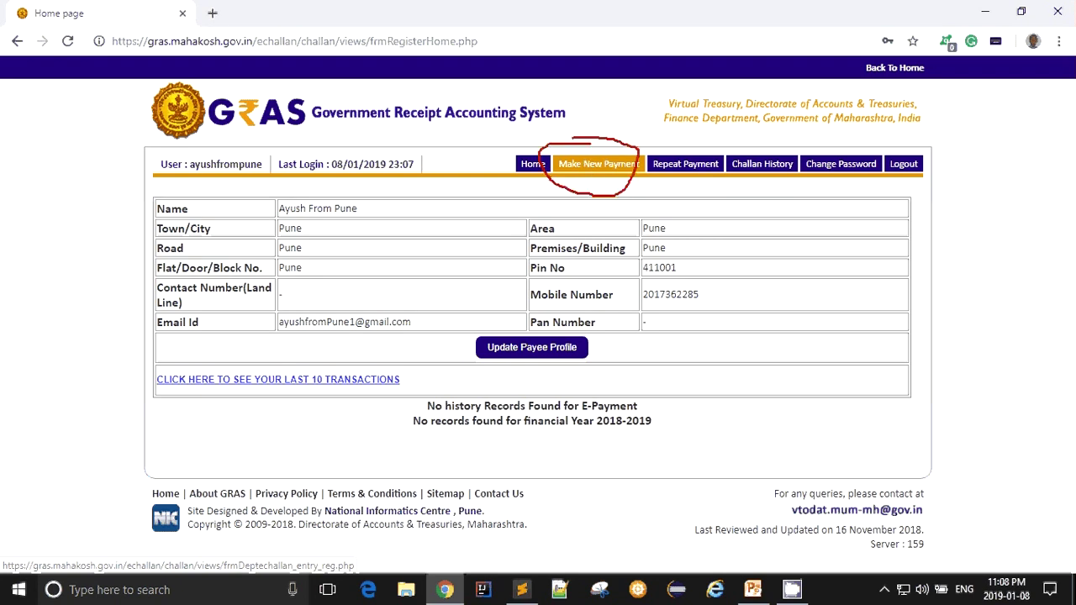
click(577, 167)
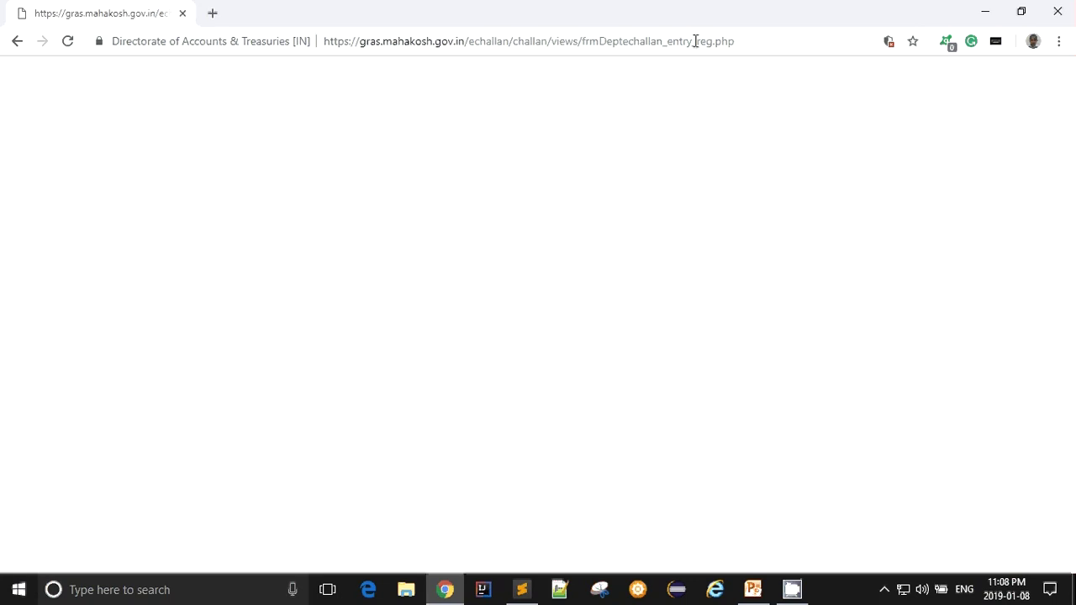
- Reload the blank new-payment page and pick the IGR department icon
click(68, 42)
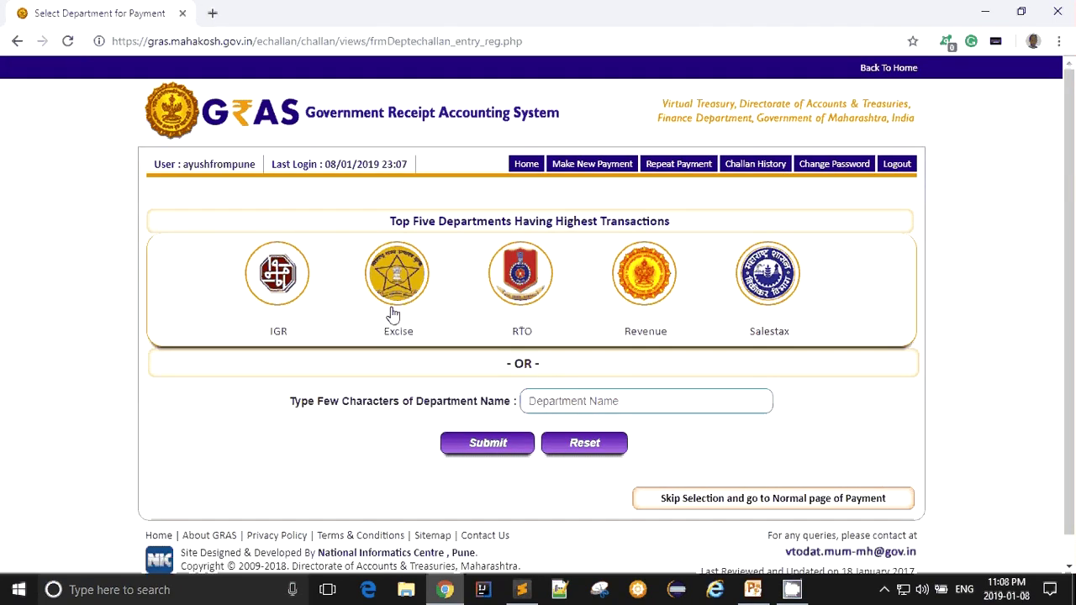
click(578, 168)
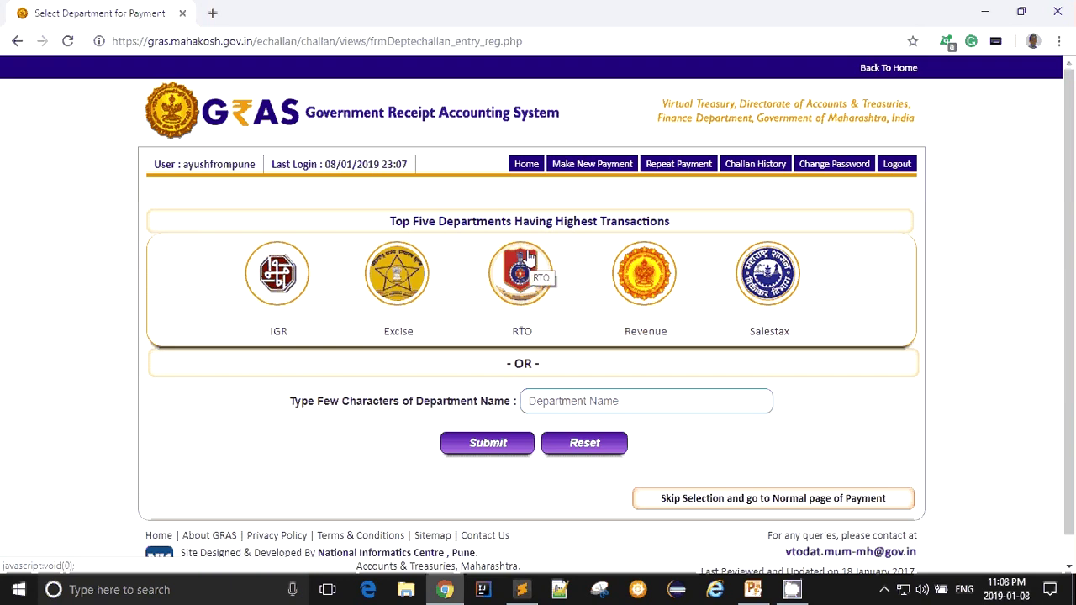
mouse_move(225, 227)
mouse_down()
mouse_move(618, 429)
mouse_move(942, 254)
mouse_move(245, 283)
mouse_up()
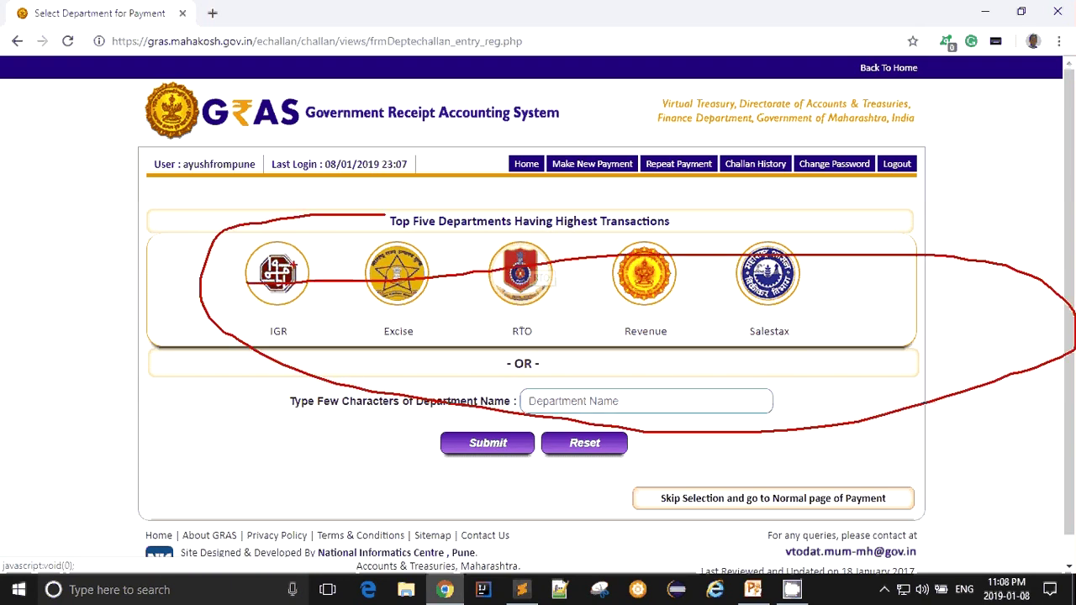
key(Escape)
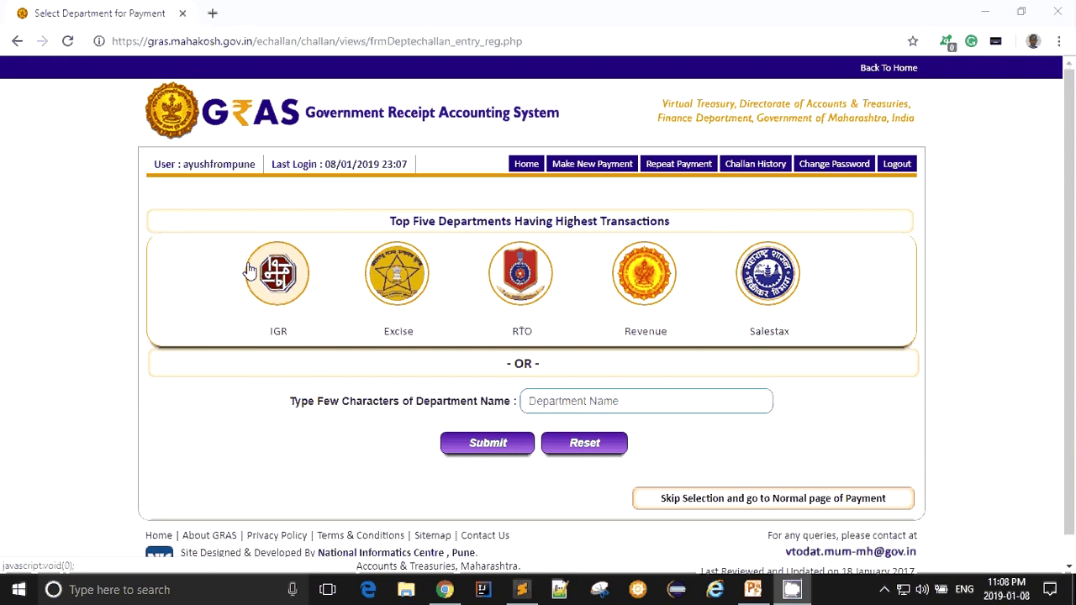
mouse_move(261, 236)
mouse_down()
mouse_move(238, 277)
mouse_move(290, 359)
mouse_move(266, 222)
mouse_move(249, 226)
mouse_up()
key(Escape)
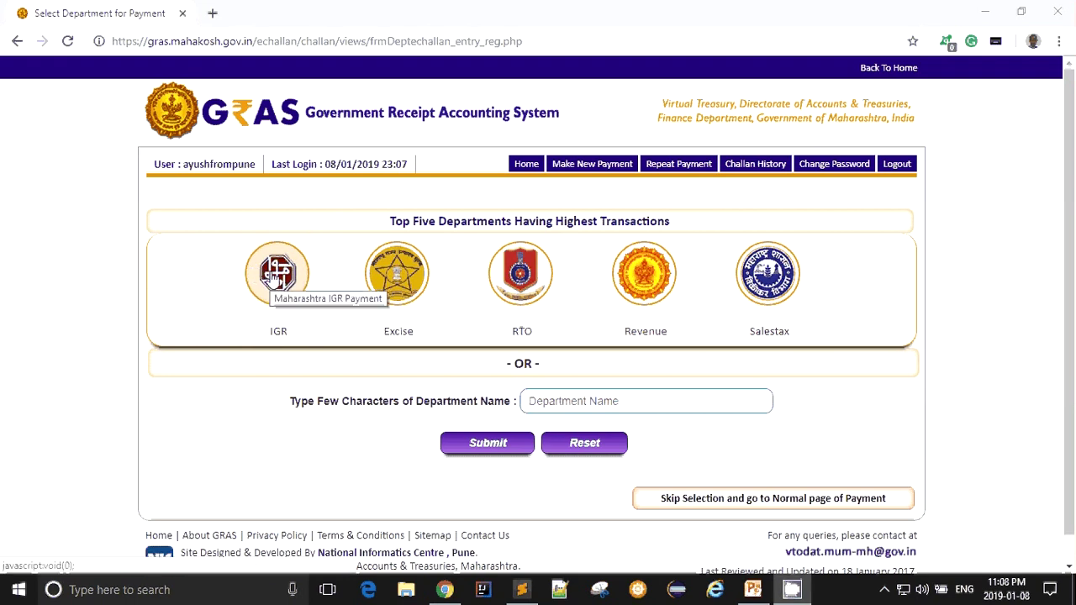
click(274, 279)
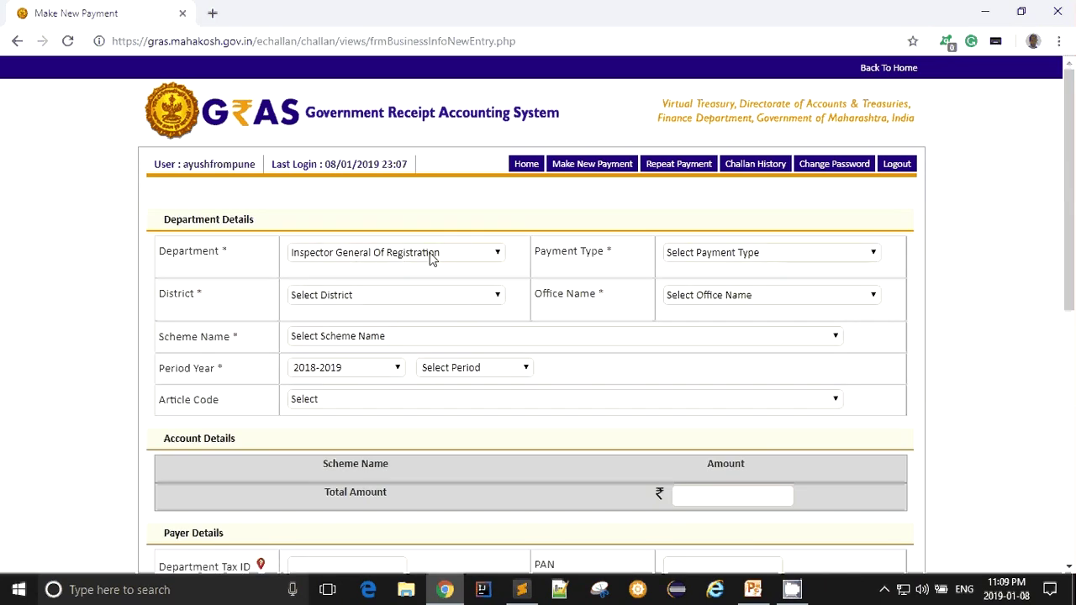
- Set payment type Non-Judicial Stamps-Consolidated Stamp Duty, district PUNE and office HVL16_HAVELI 16 JOINT SUB REGISTRAR
click(433, 257)
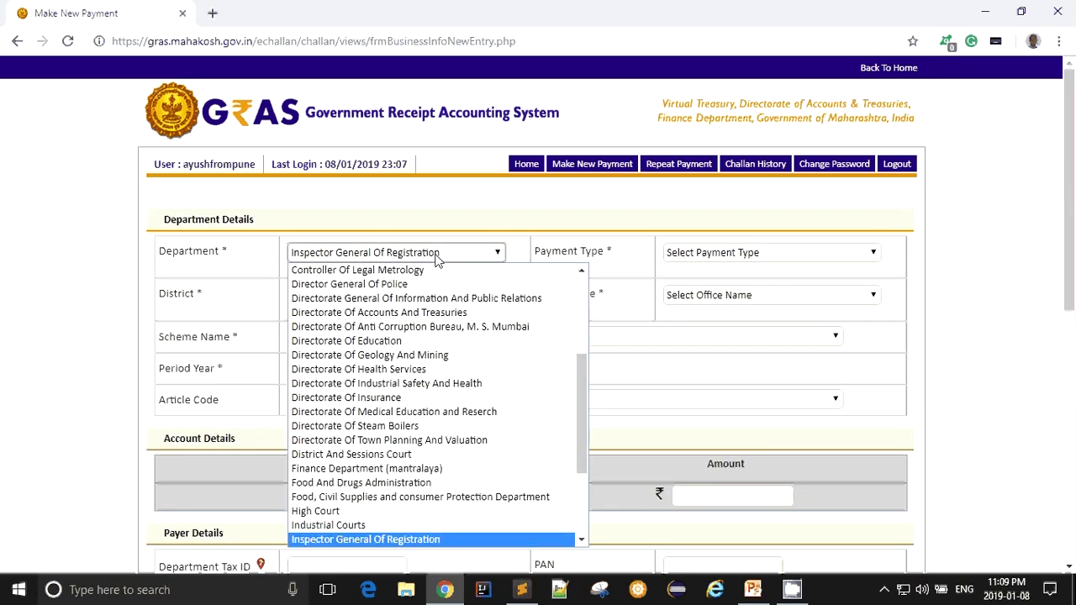
click(436, 256)
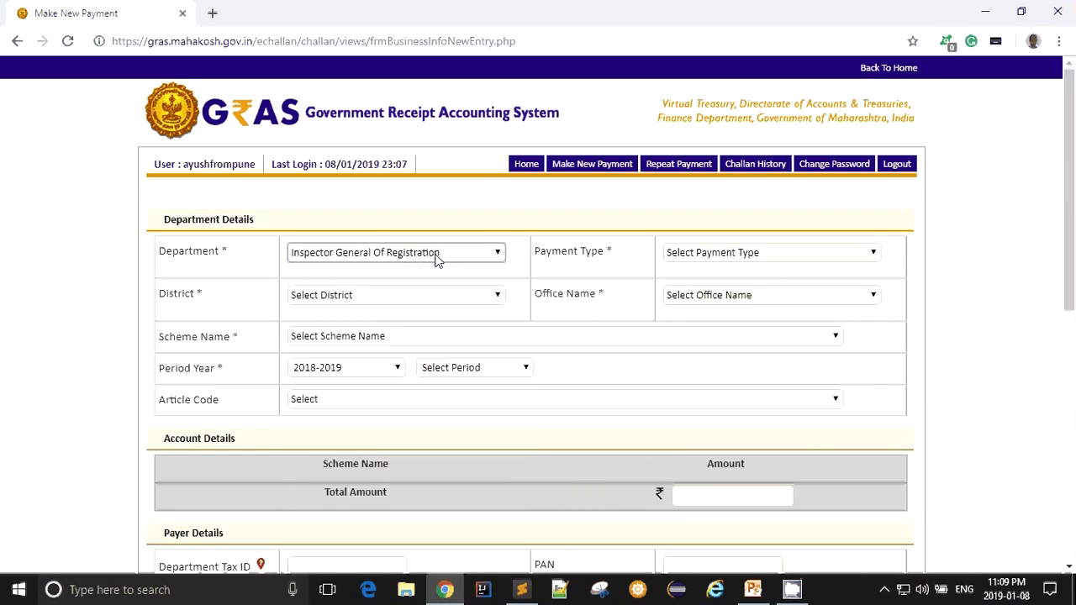
click(762, 252)
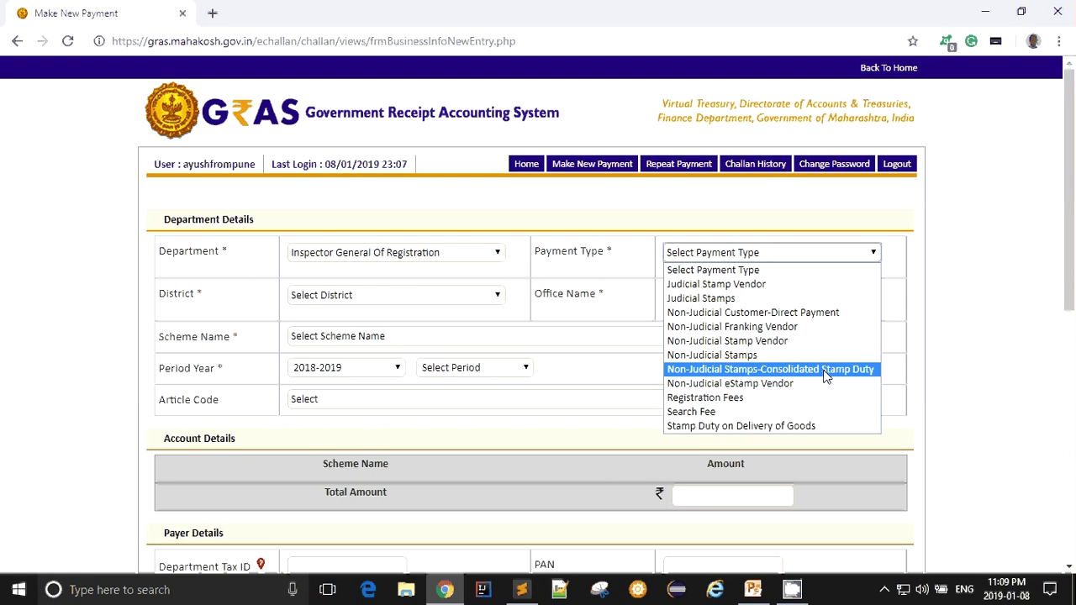
click(826, 369)
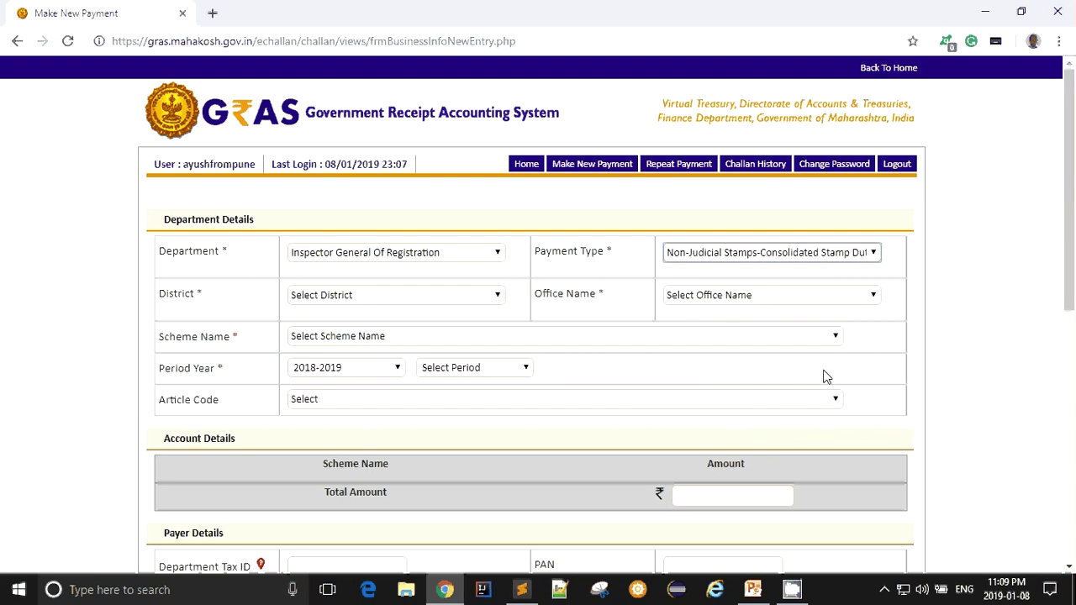
click(443, 296)
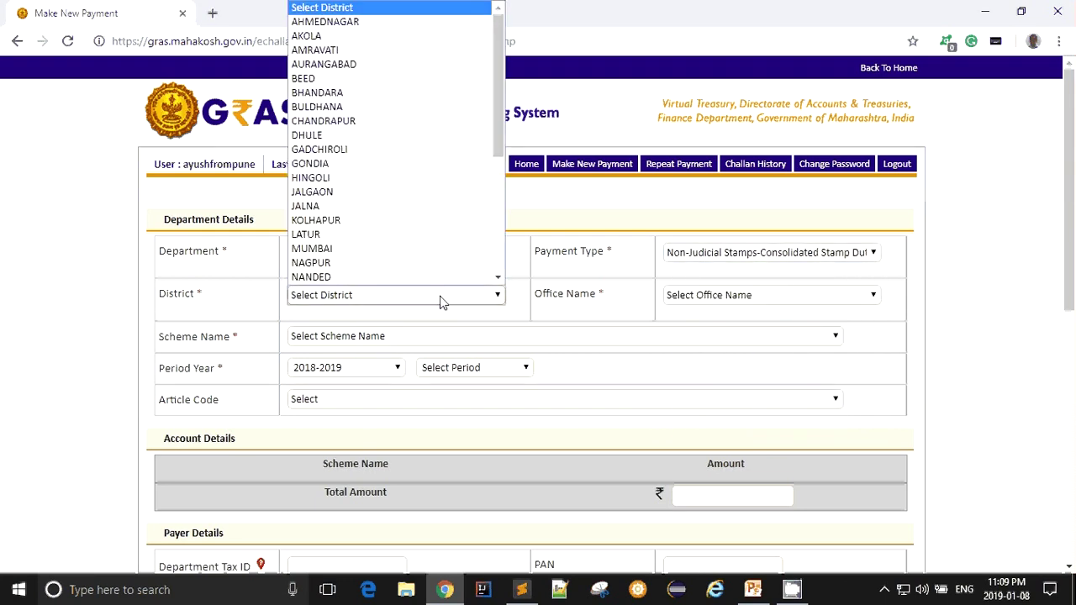
text(pune)
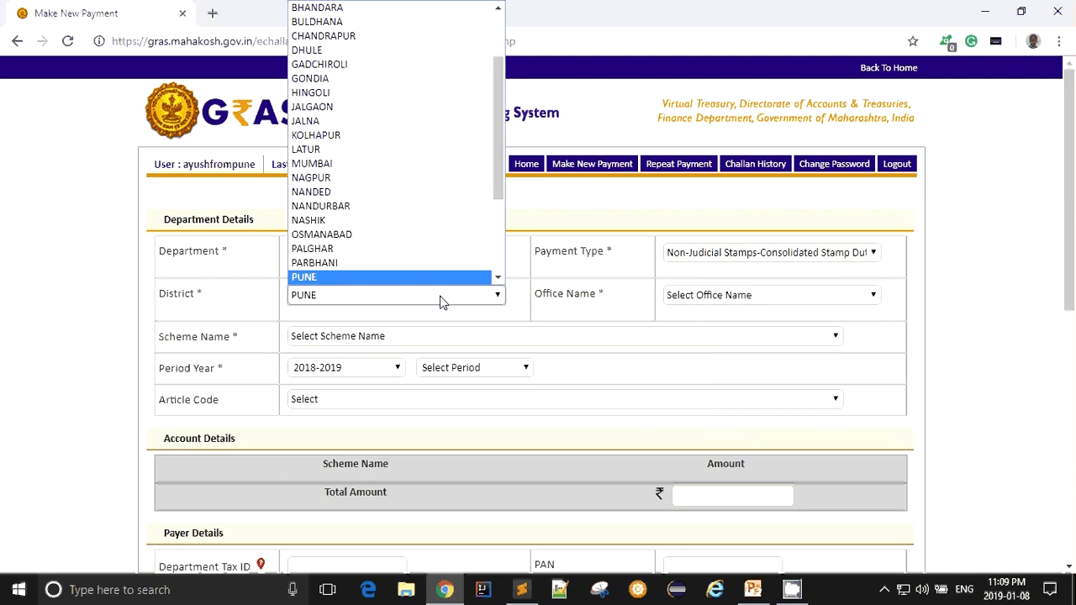
key(Return)
click(706, 296)
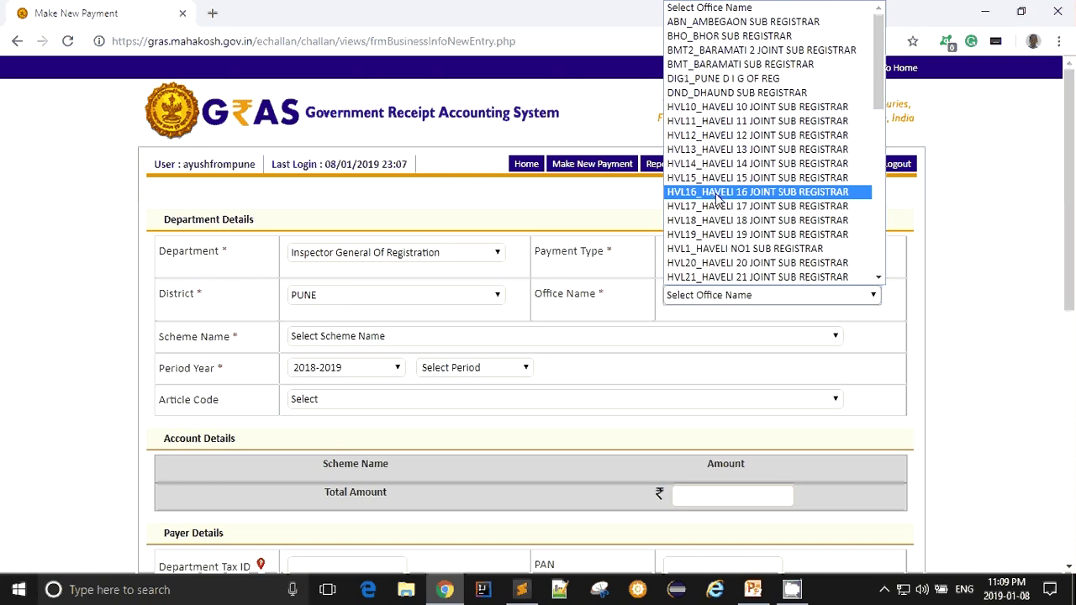
click(717, 193)
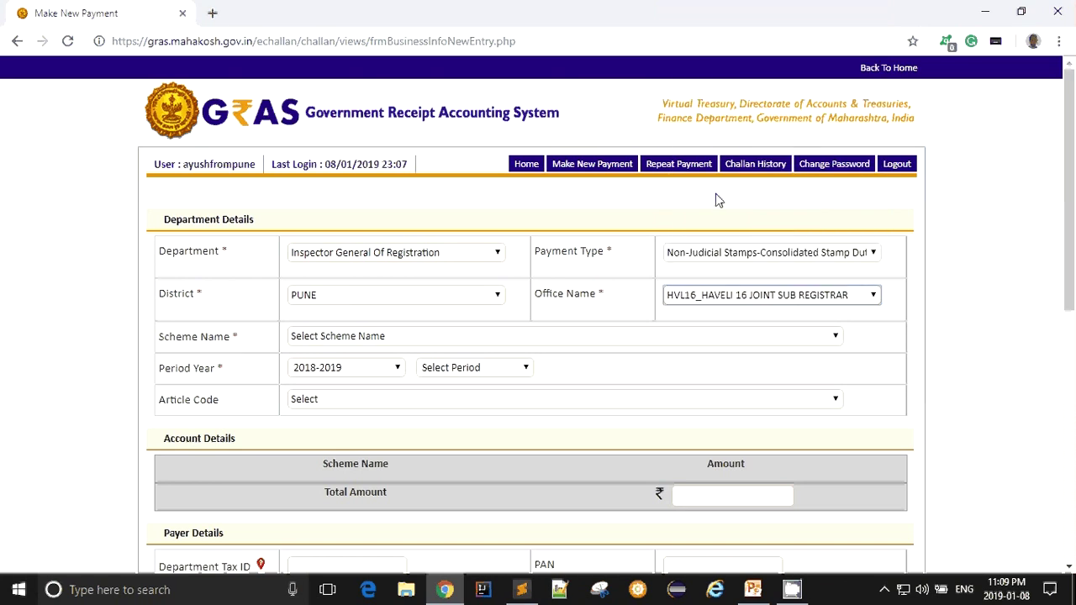
- Choose scheme Inspector General of Registrations, year 2018-2019 and period One Time/Adhoc
click(393, 337)
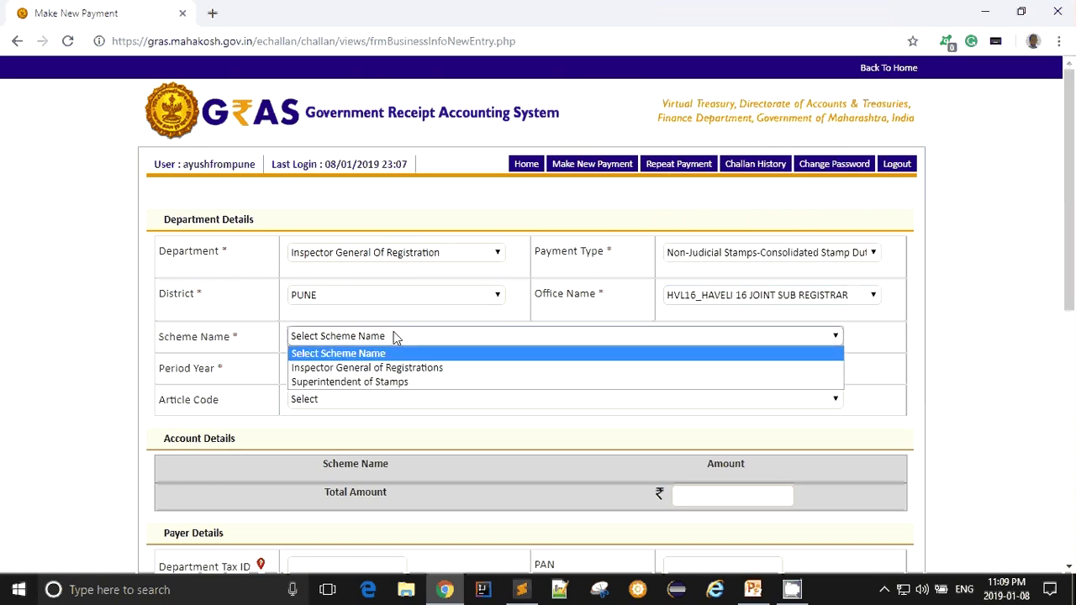
click(438, 368)
click(358, 372)
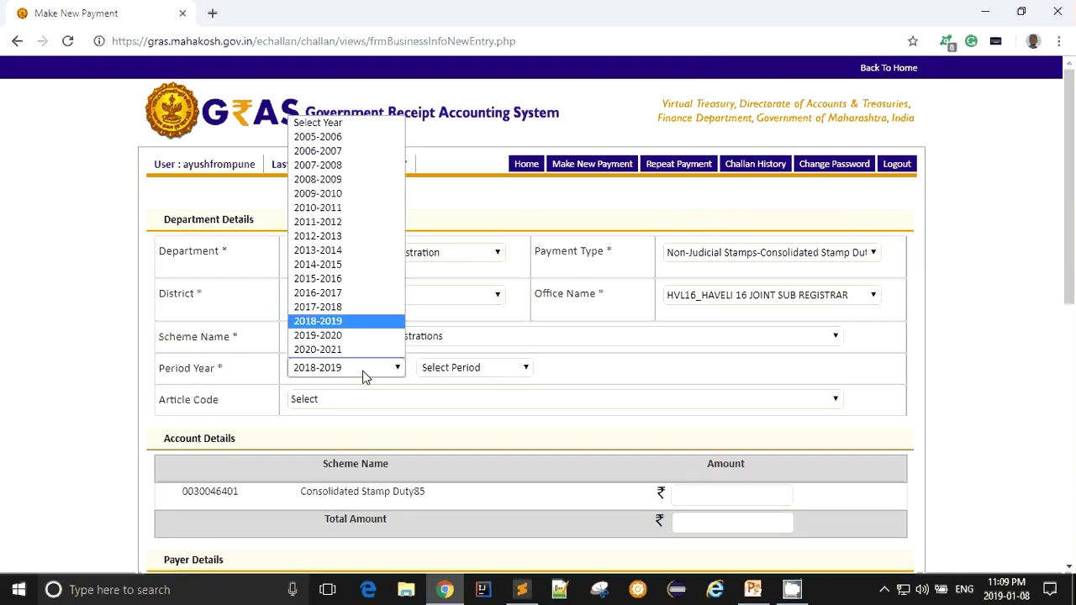
click(364, 376)
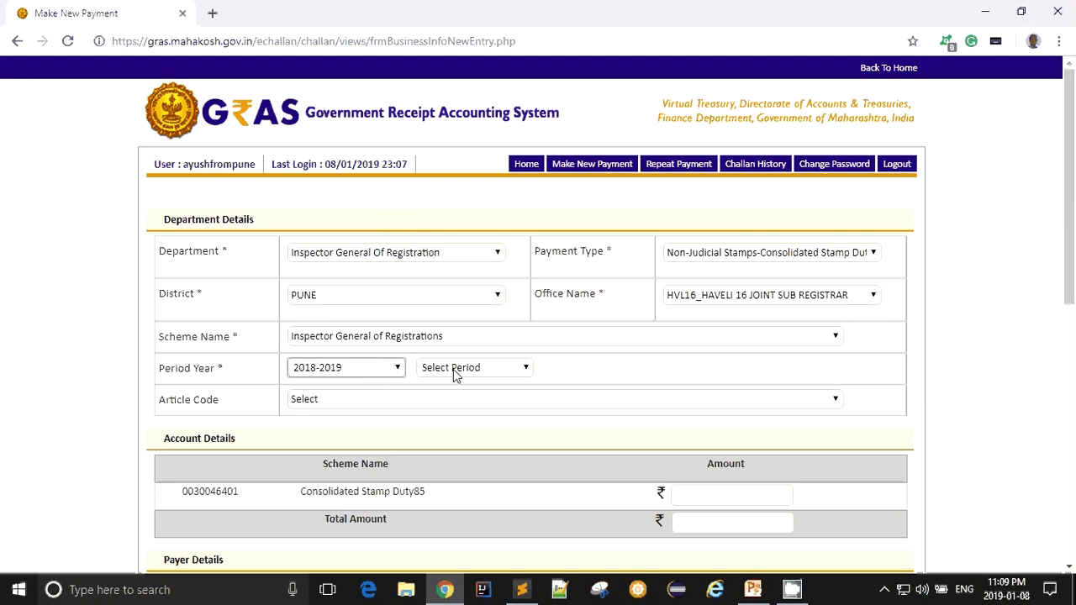
click(392, 371)
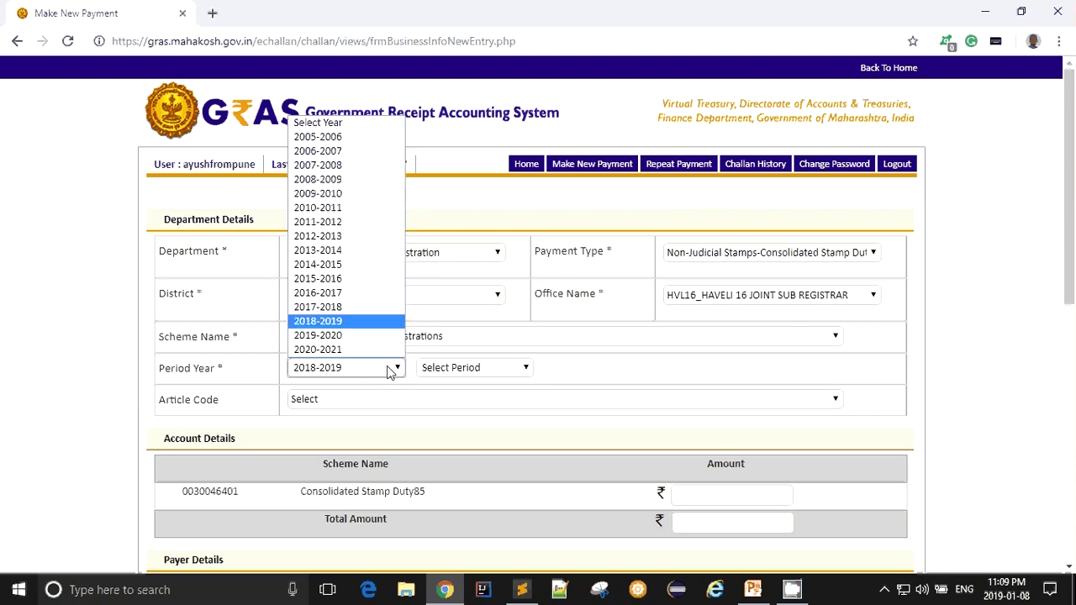
click(389, 372)
click(447, 370)
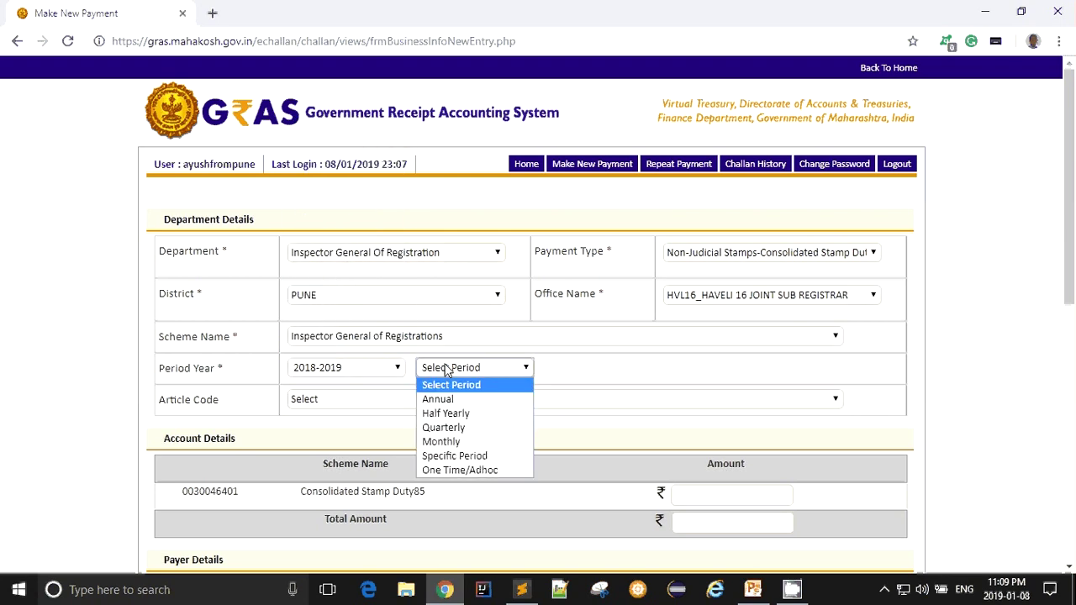
click(476, 470)
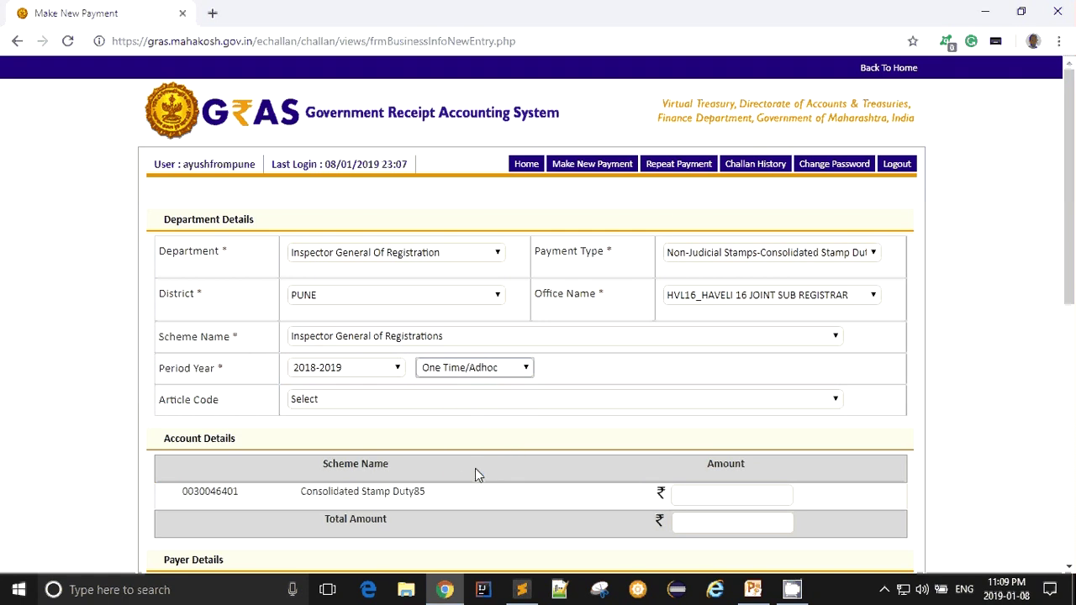
- Leave the empty Article Code unselected and move to the stamp duty amount field
scroll(560, 425, down, 1)
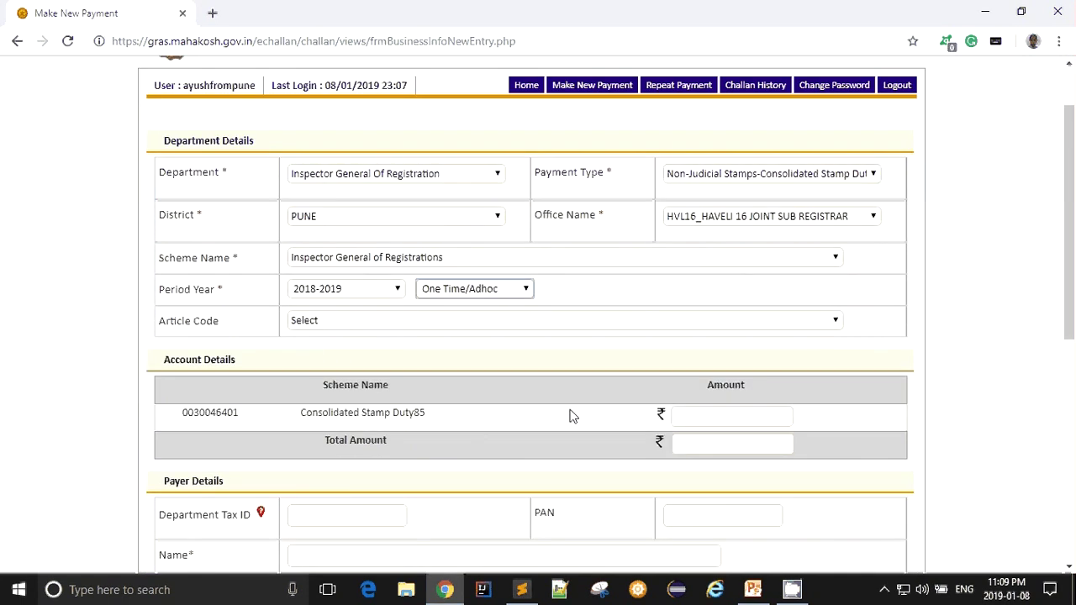
click(338, 323)
click(483, 291)
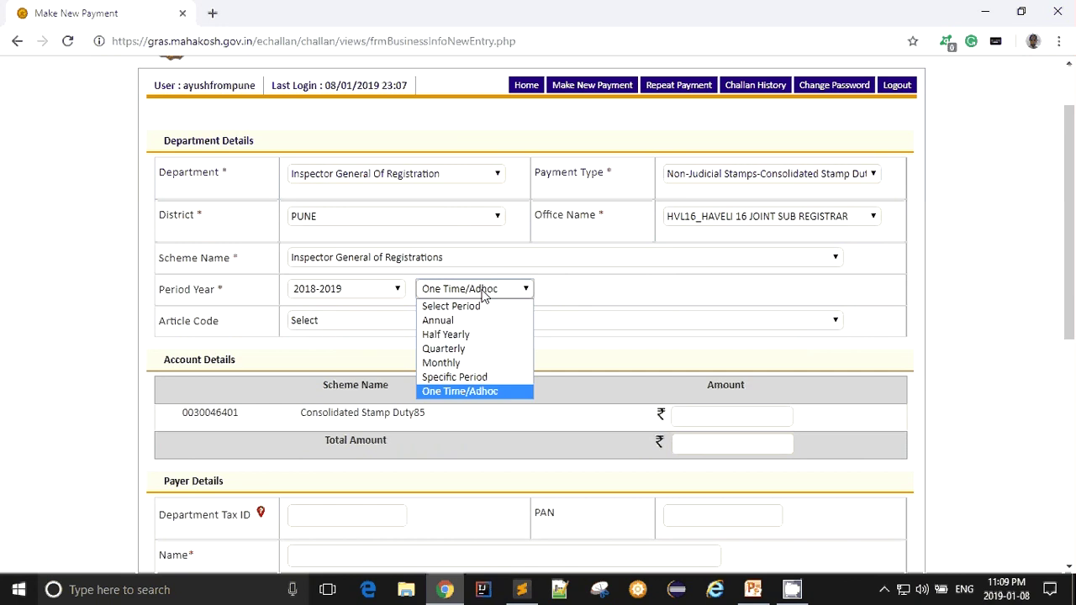
click(484, 293)
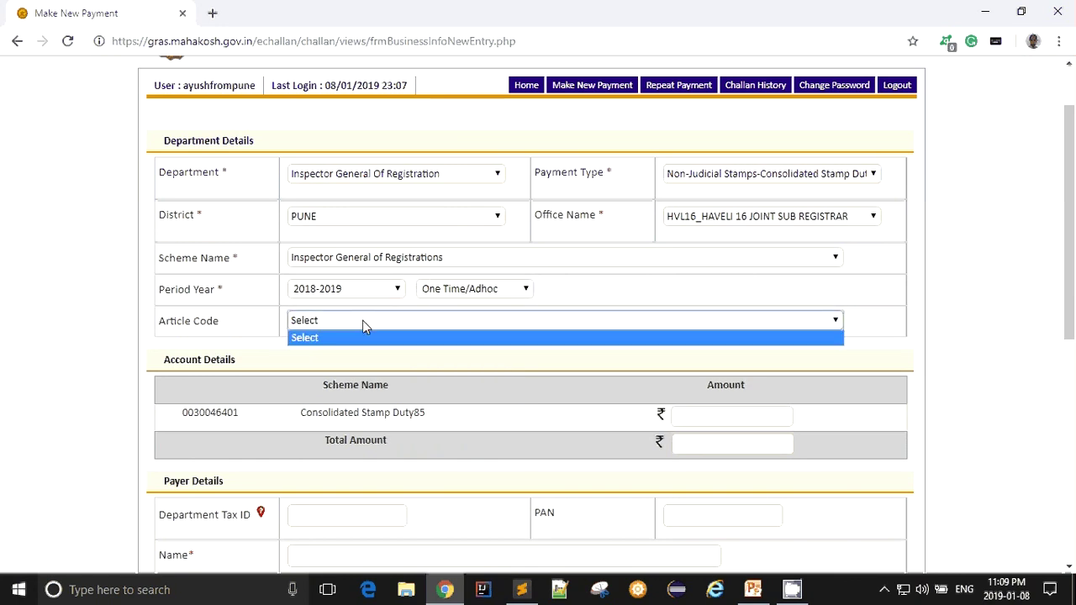
click(362, 320)
click(204, 315)
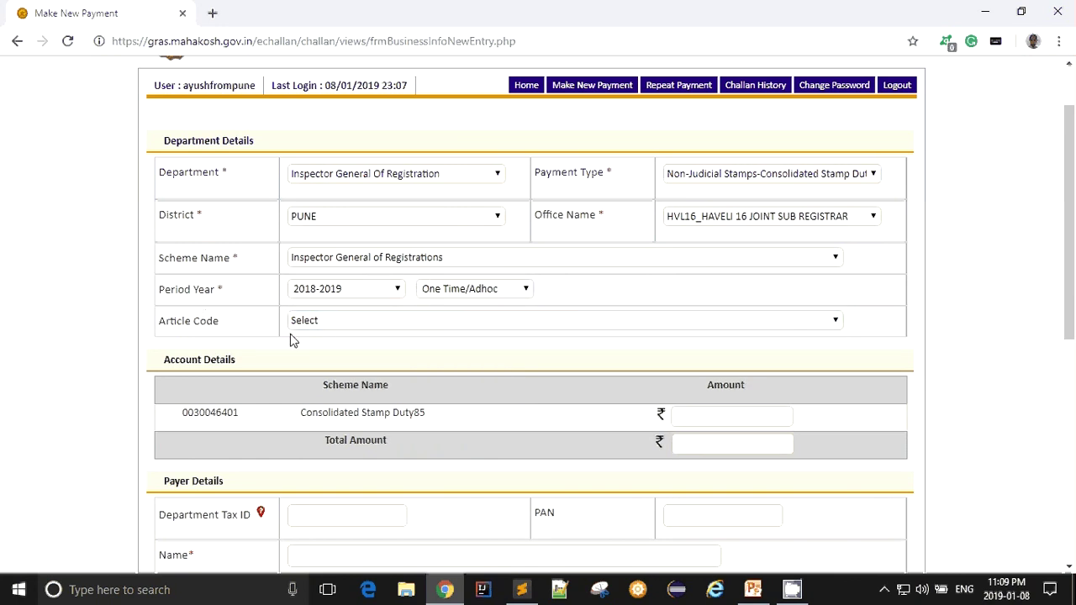
click(740, 412)
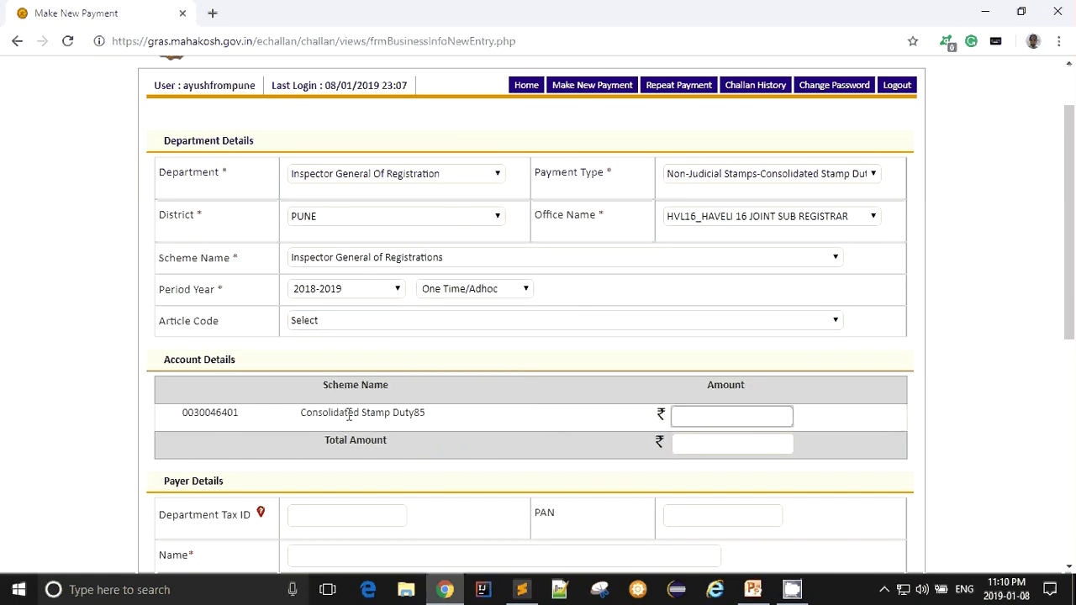
drag(332, 413, 445, 424)
click(445, 424)
click(738, 417)
click(528, 443)
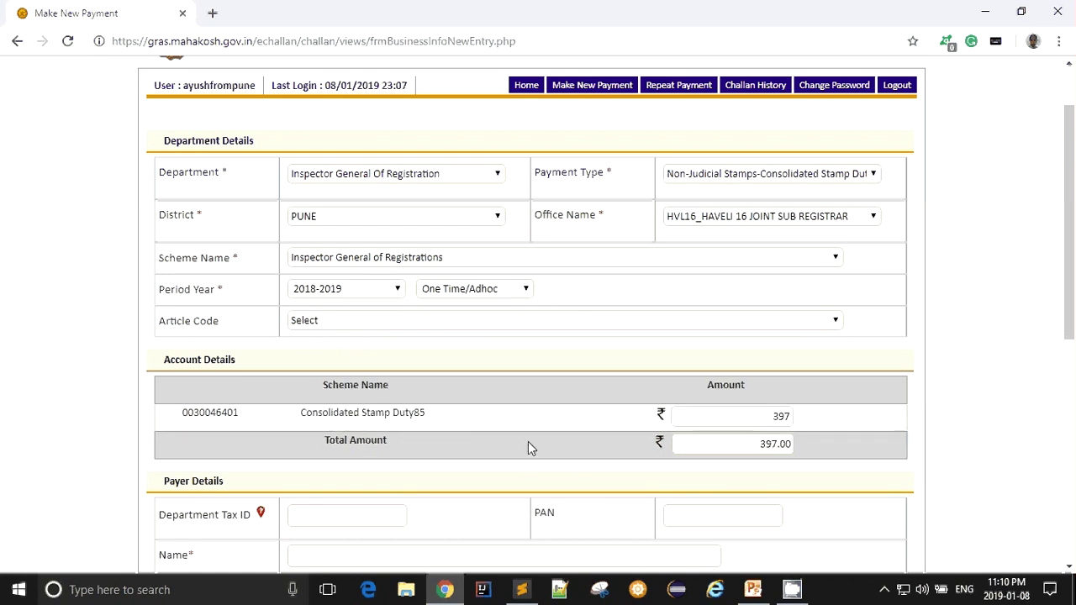
scroll(524, 442, down, 2)
scroll(408, 387, down, 2)
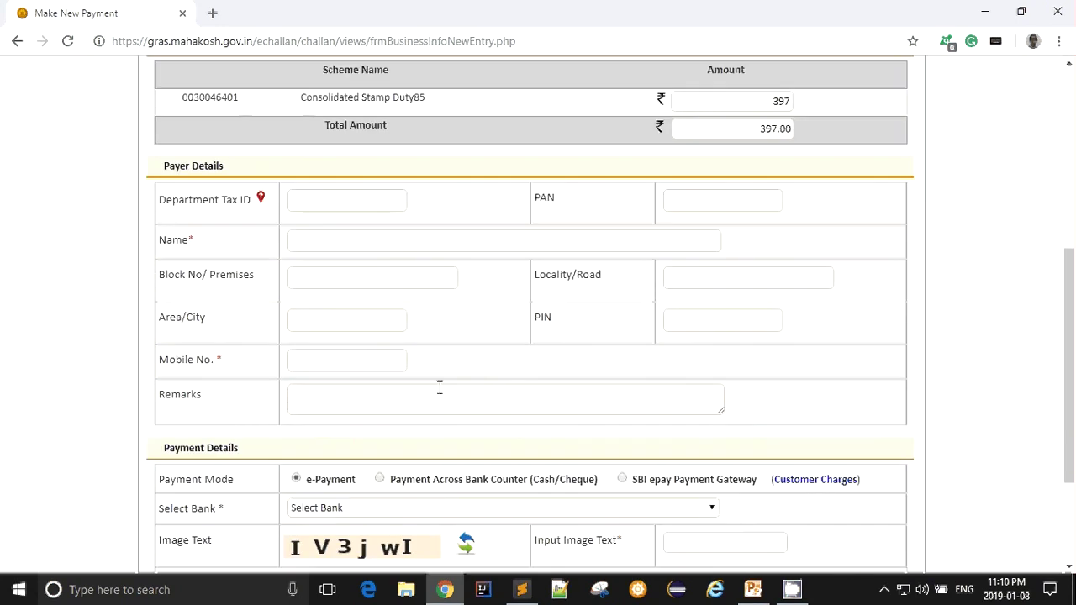
scroll(379, 307, down, 2)
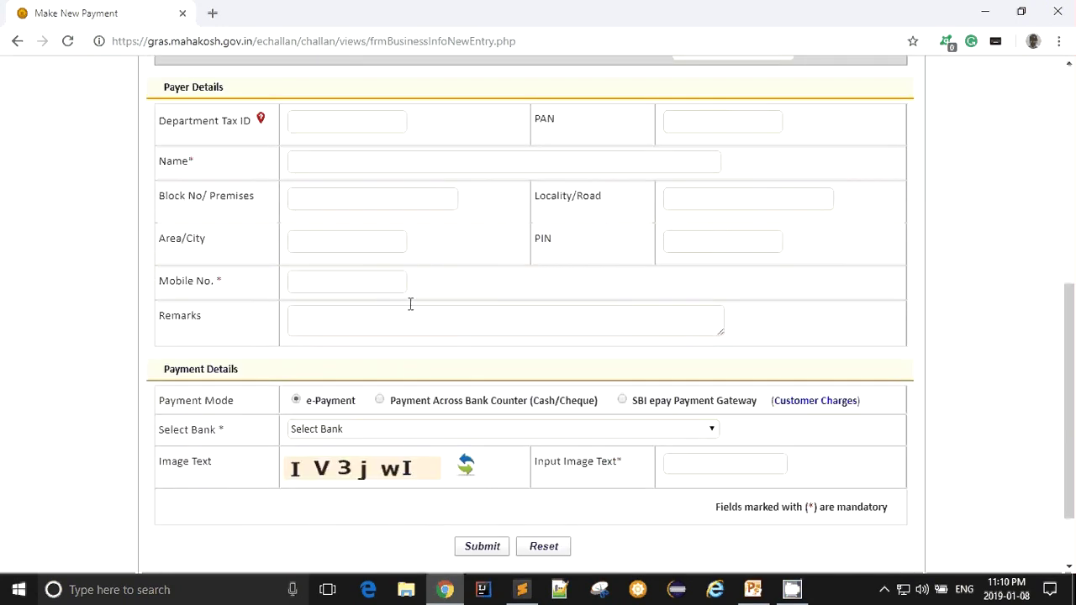
scroll(471, 319, up, 2)
scroll(488, 331, up, 2)
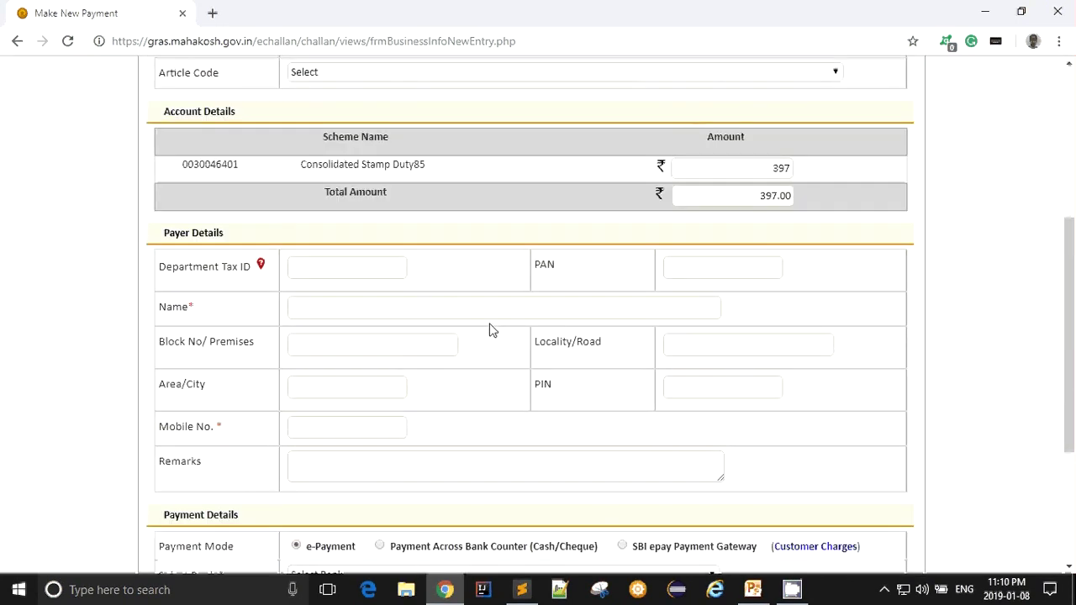
click(327, 266)
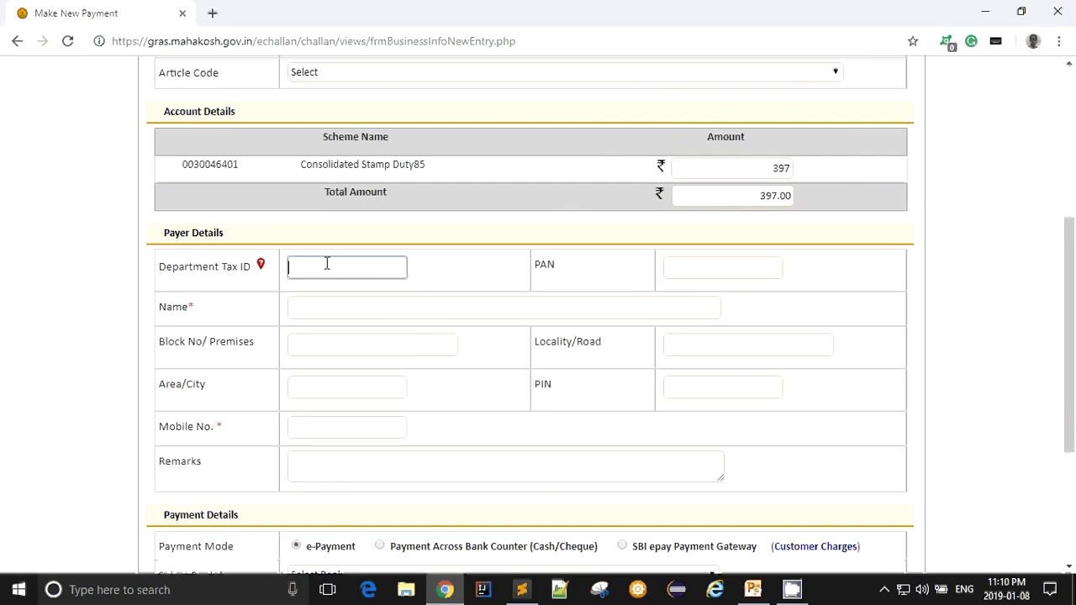
click(328, 306)
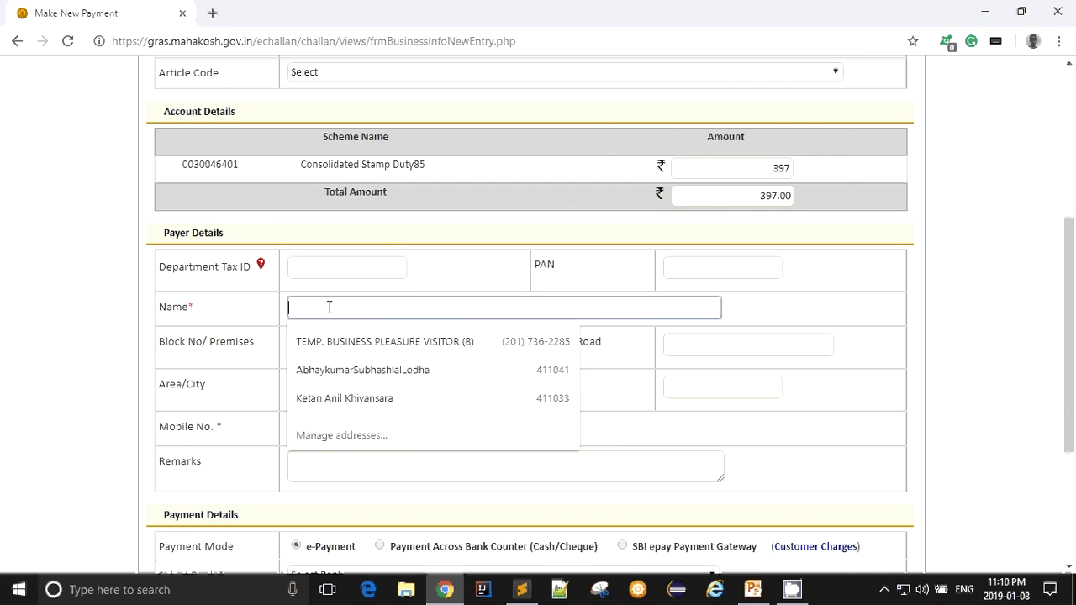
click(673, 273)
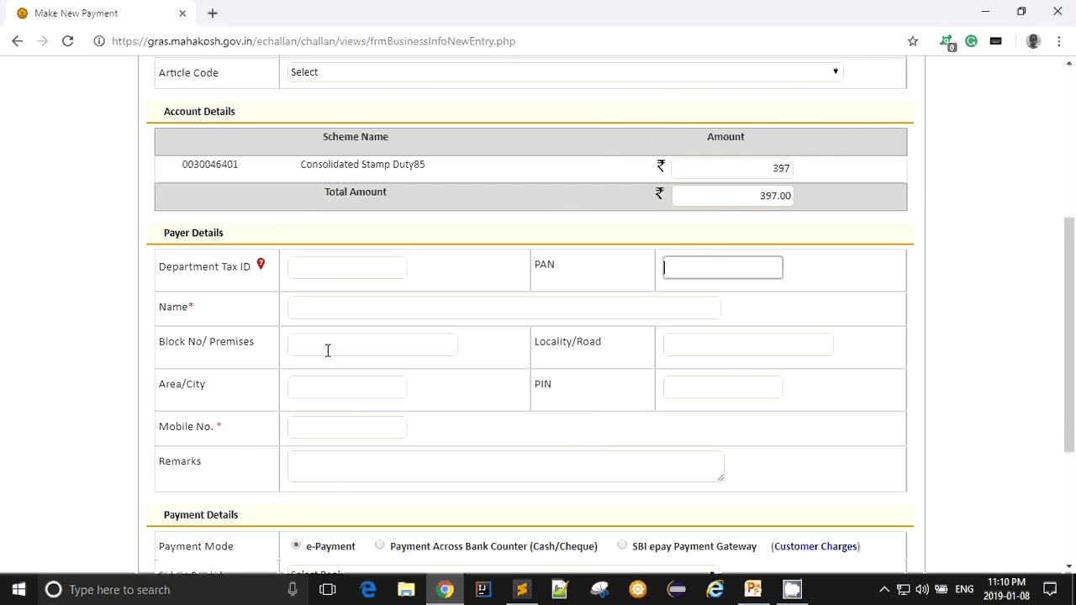
click(324, 385)
click(328, 426)
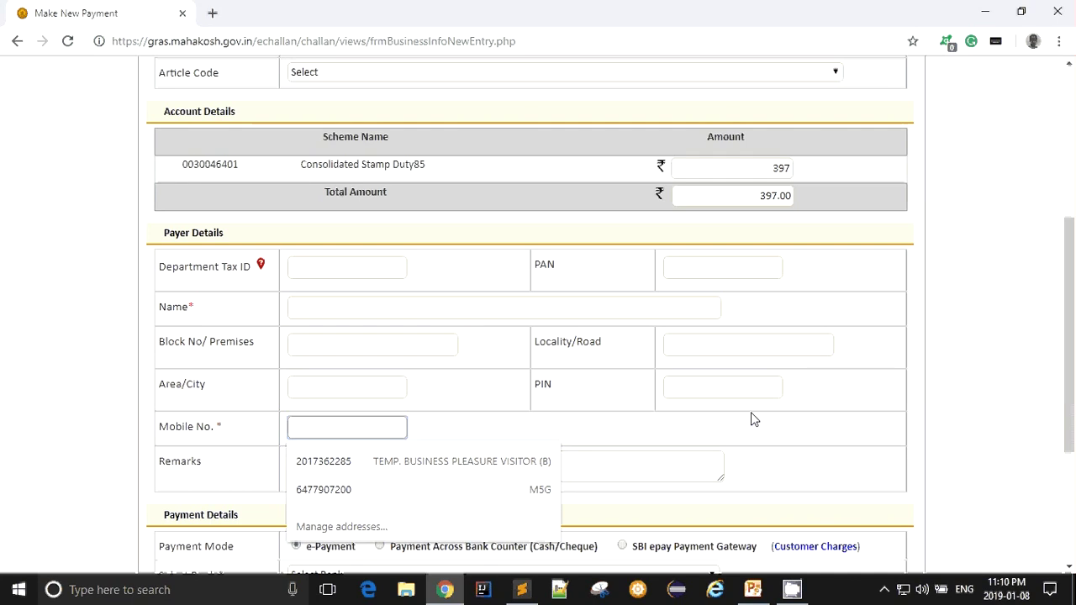
click(708, 342)
click(716, 383)
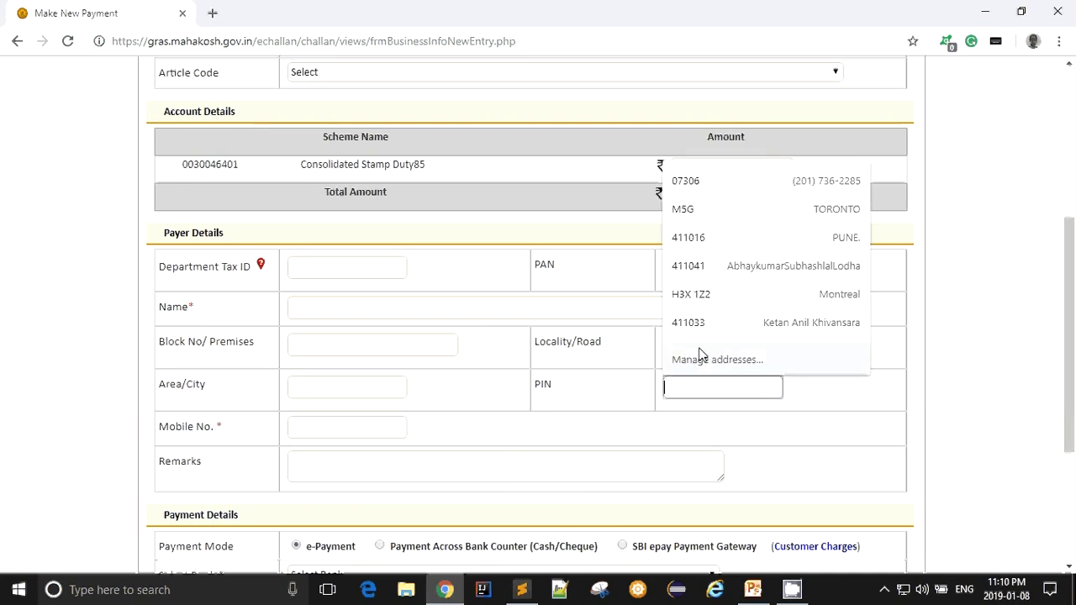
click(609, 379)
click(344, 465)
click(821, 458)
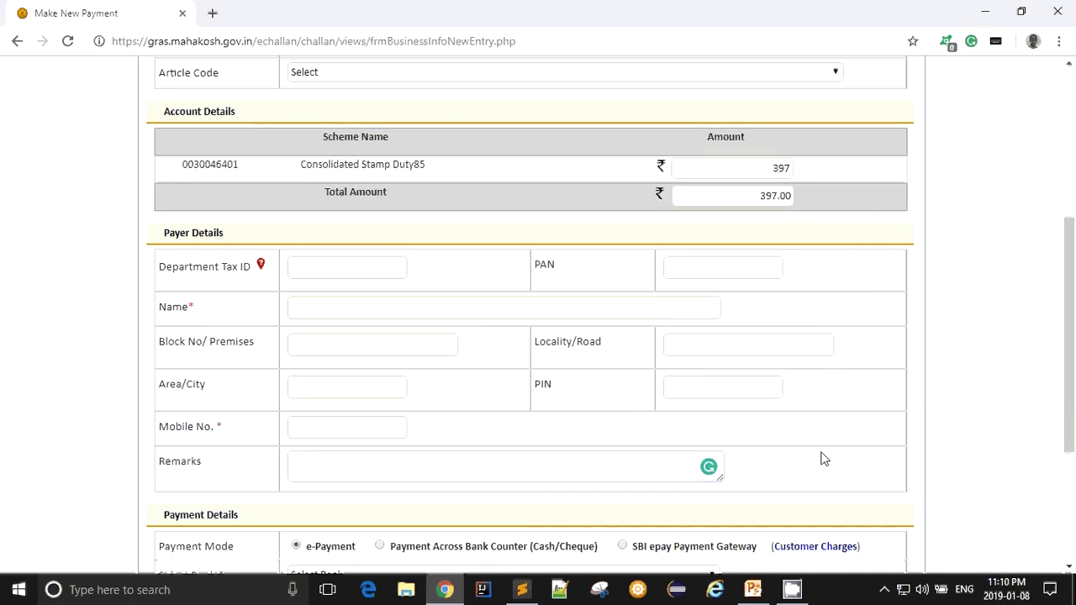
scroll(734, 416, down, 2)
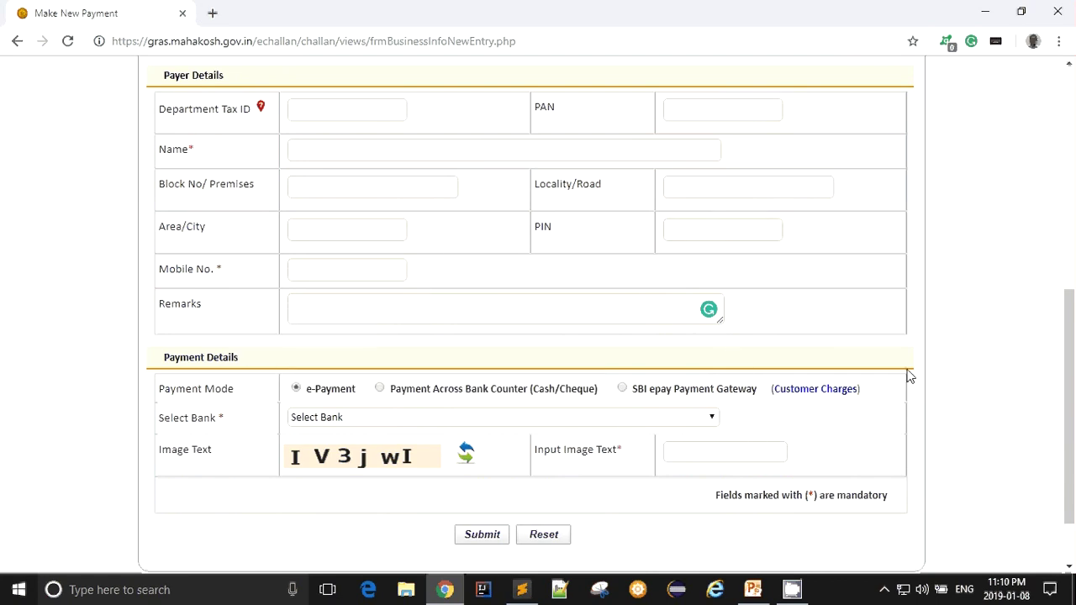
scroll(517, 259, up, 2)
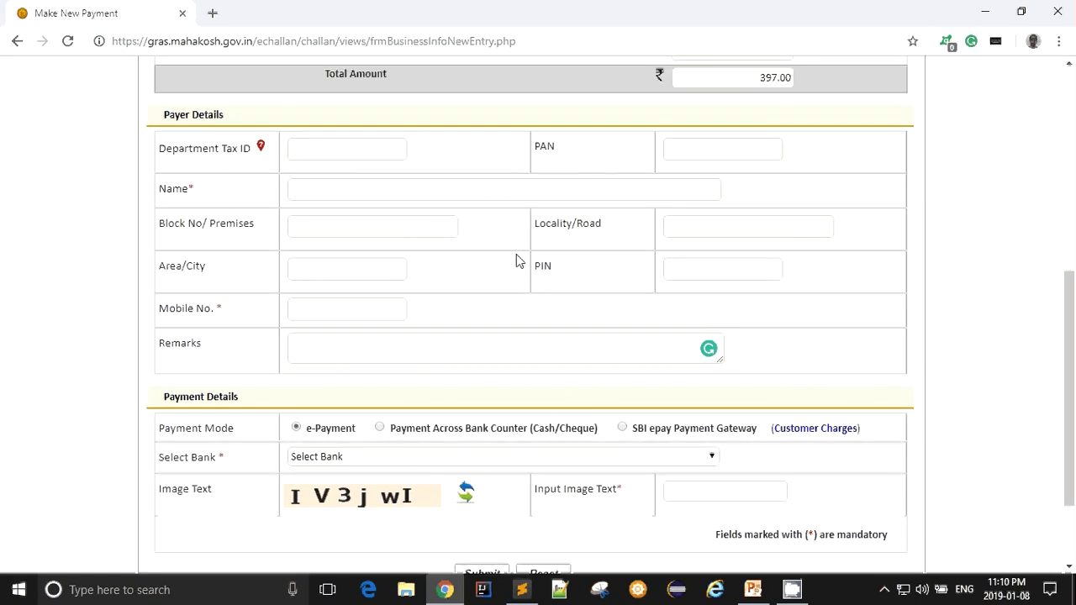
scroll(494, 345, down, 3)
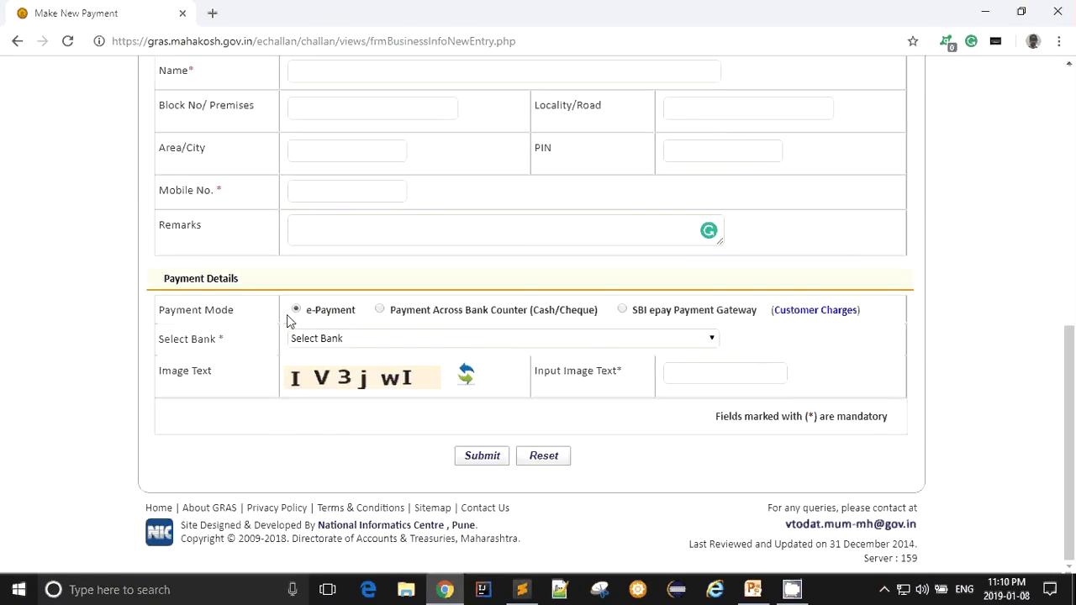
- Select STATE BANK OF INDIA as the paying bank and focus the captcha answer box
click(400, 342)
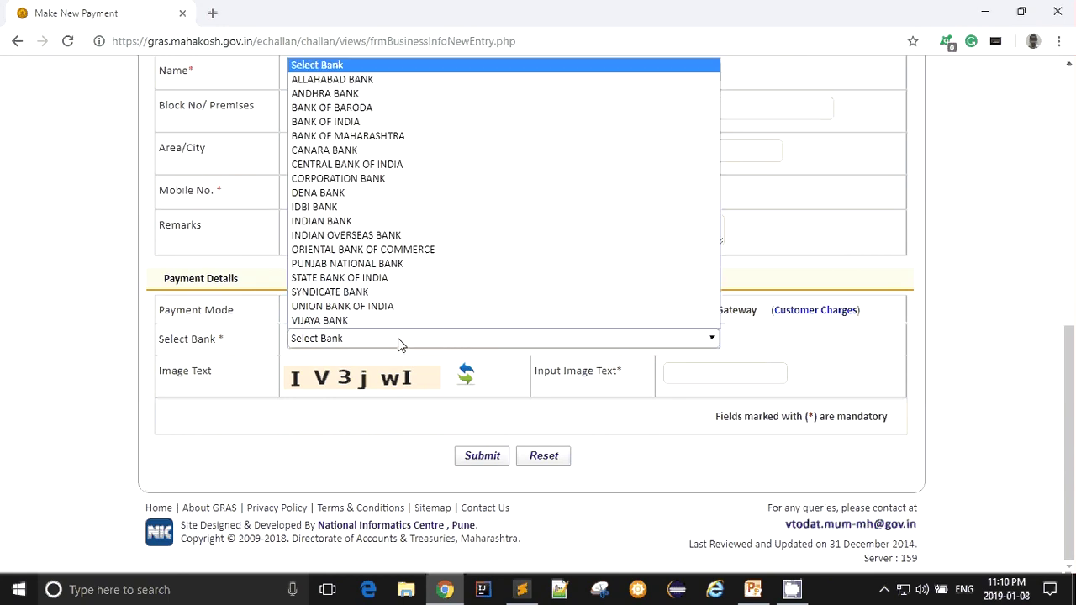
click(364, 280)
click(375, 377)
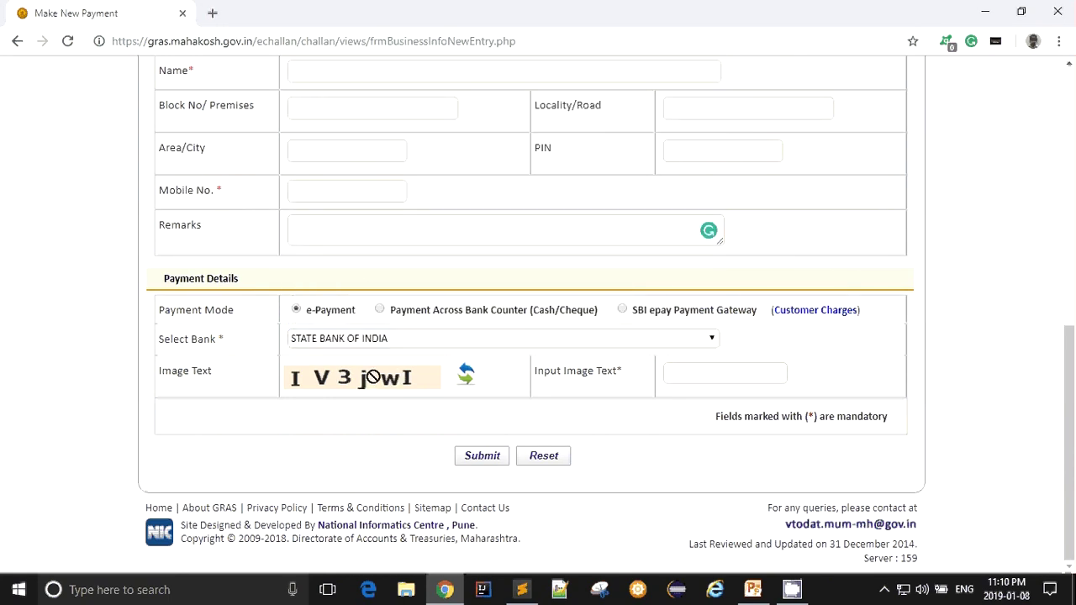
click(719, 375)
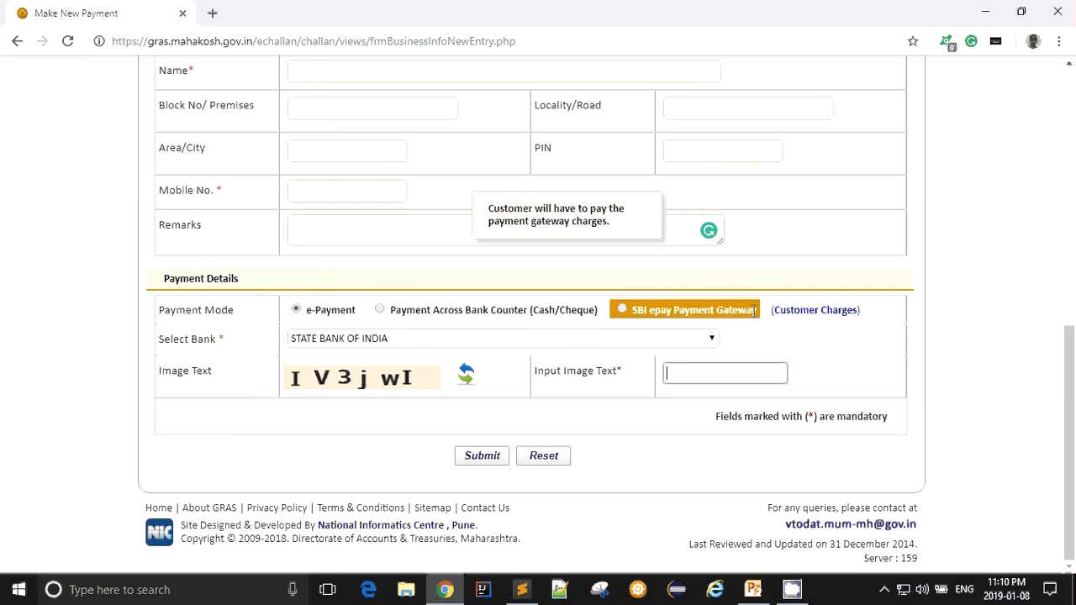
scroll(764, 303, up, 3)
scroll(613, 391, down, 2)
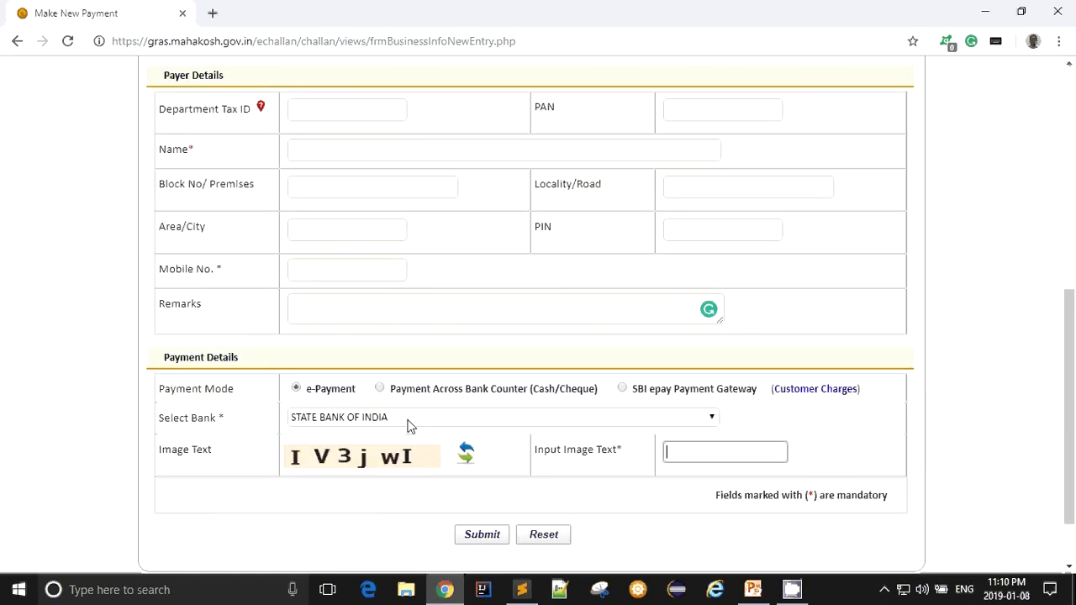
scroll(812, 339, up, 3)
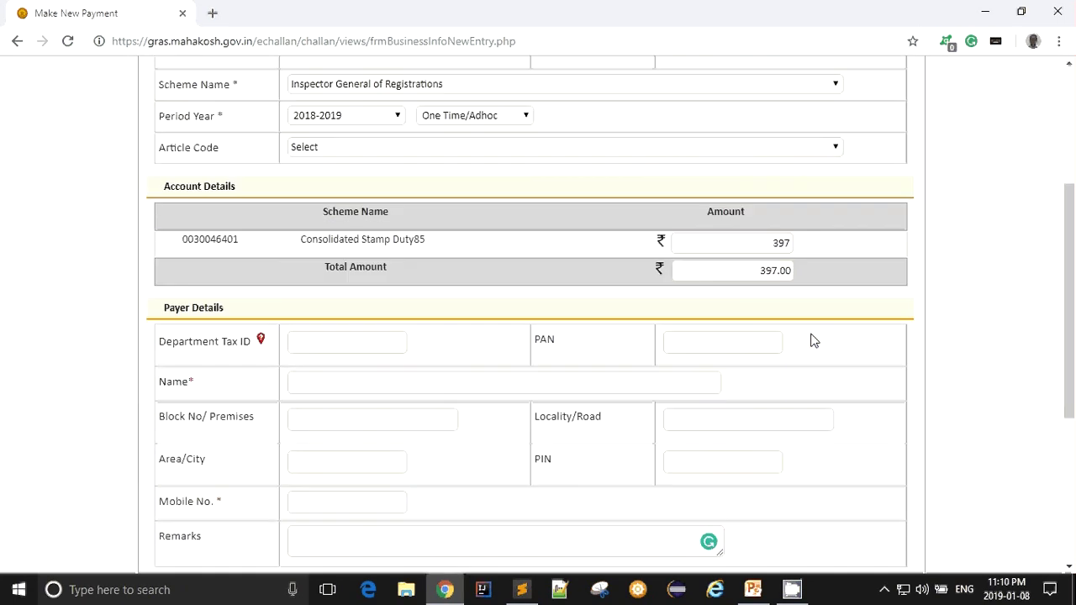
- Switch the payment type to Non-Judicial Stamps, then to Registration Fees
scroll(825, 343, up, 1)
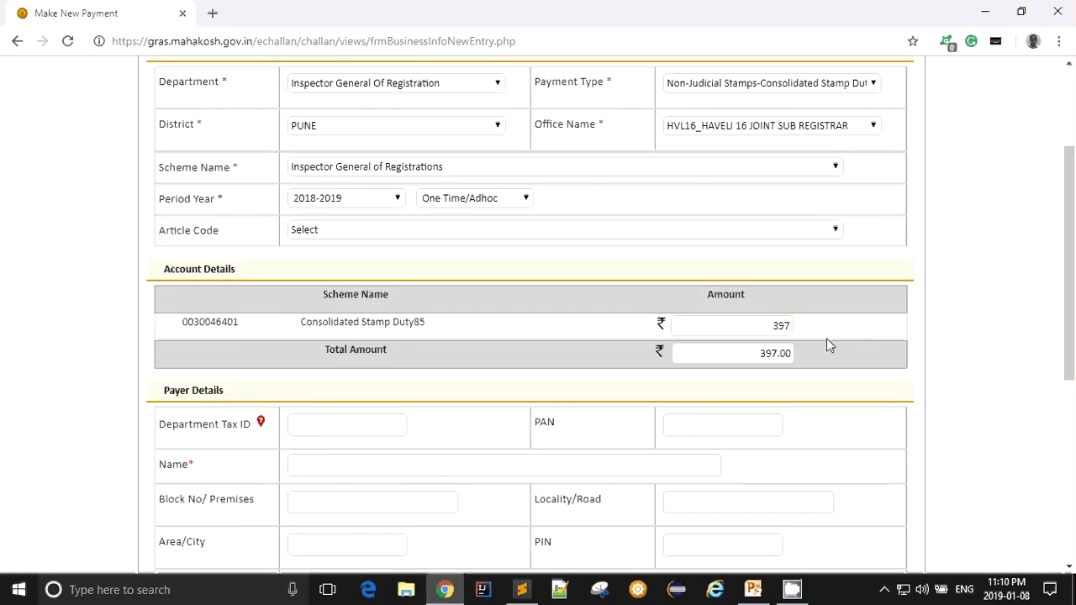
scroll(614, 325, up, 2)
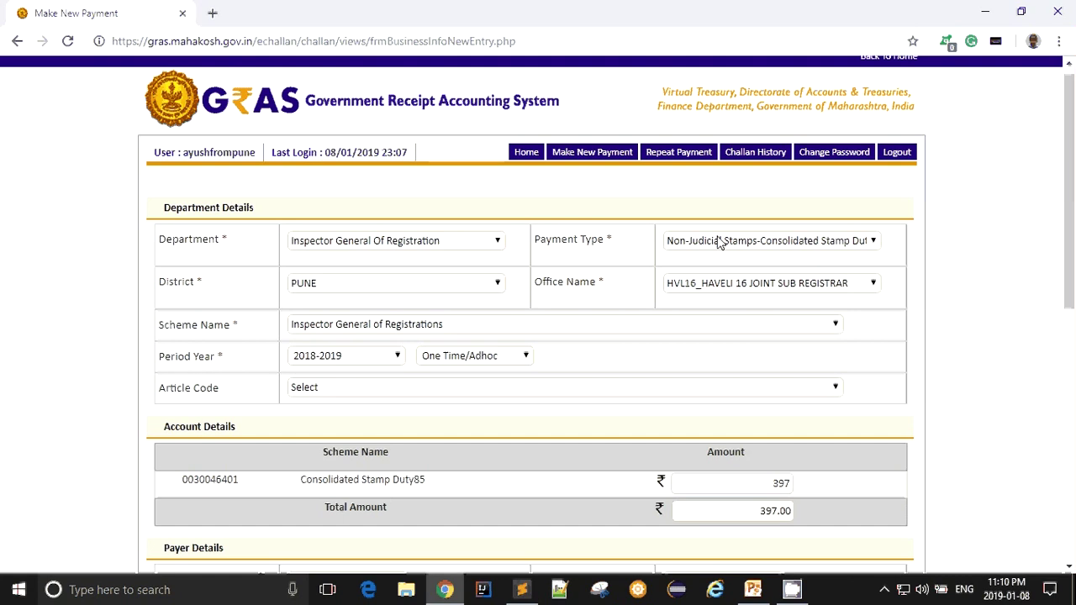
click(724, 243)
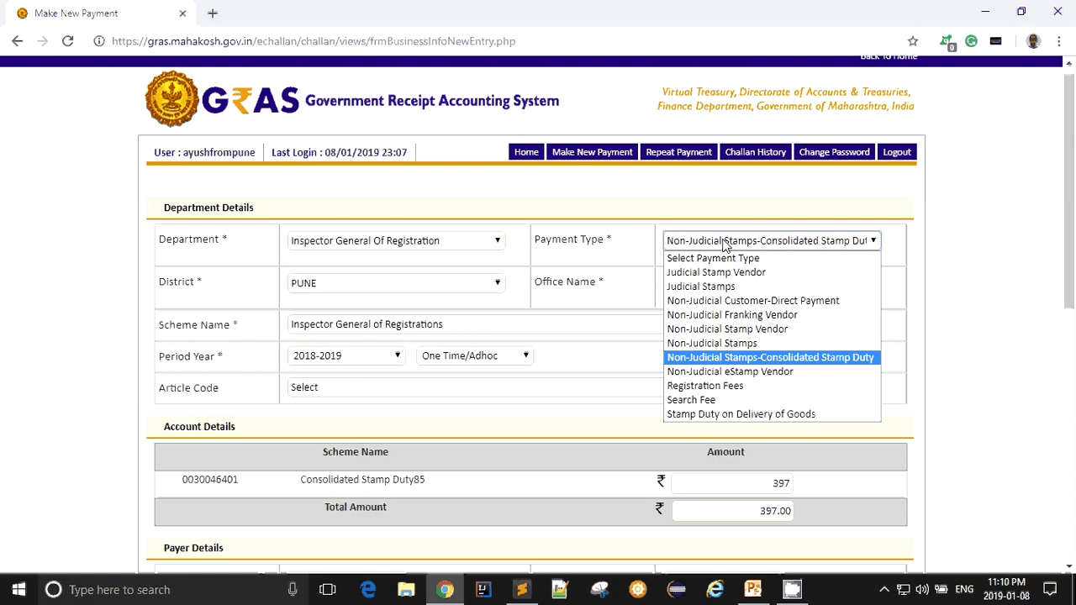
click(753, 343)
scroll(773, 360, down, 2)
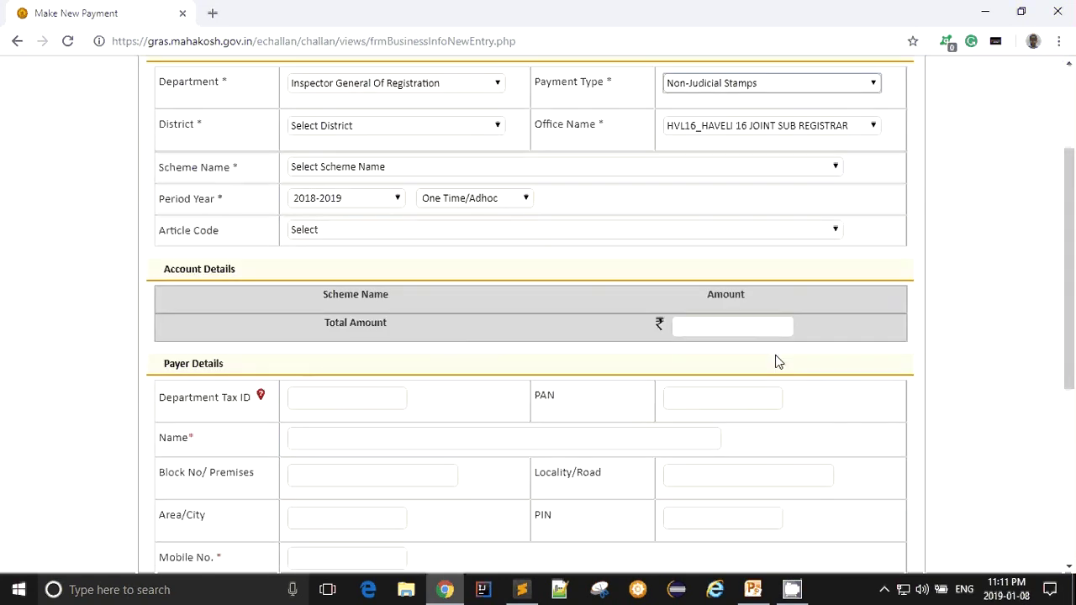
scroll(778, 354, up, 2)
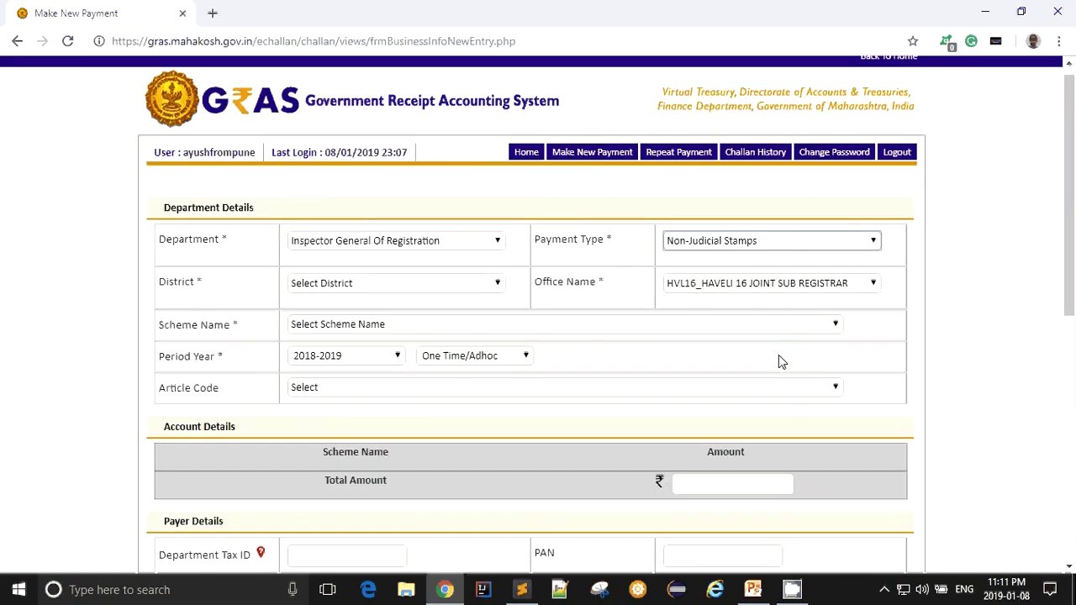
click(730, 242)
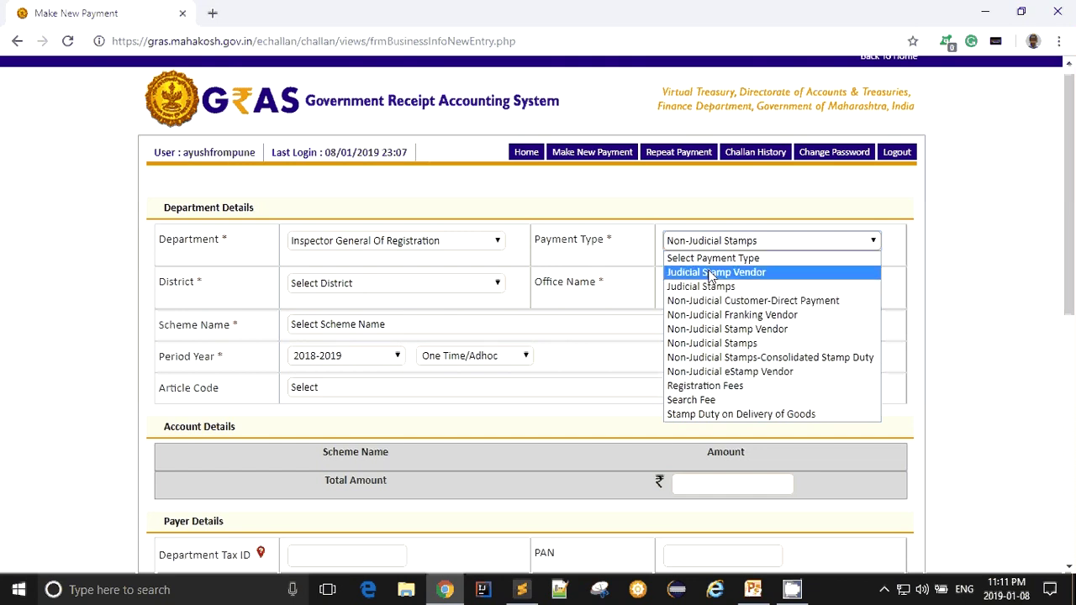
click(766, 391)
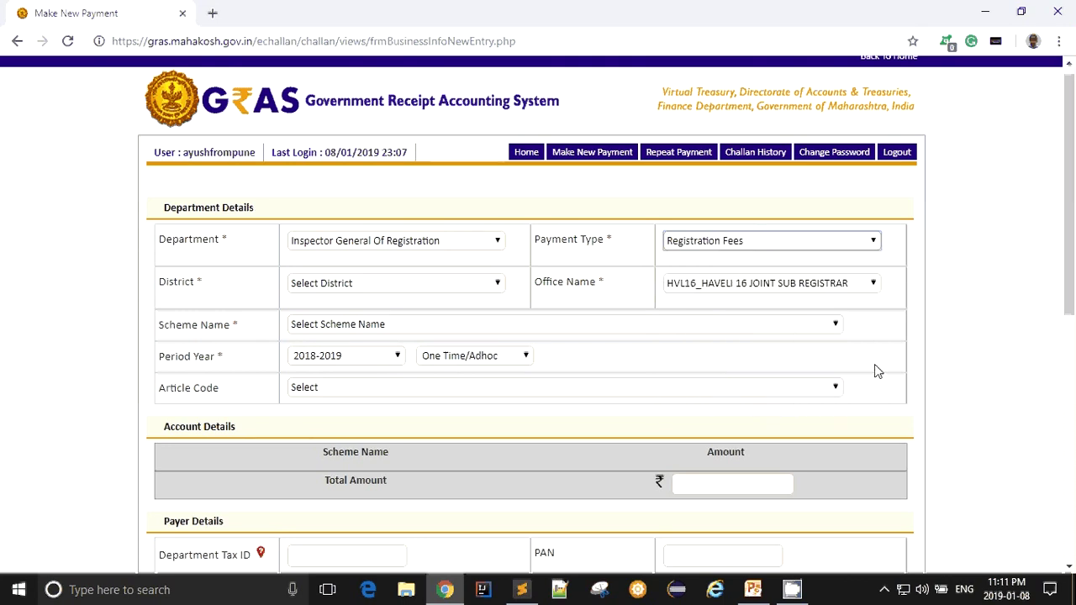
- Confirm Registration Fees stays selected and check the Total Amount and Article Code fields
scroll(862, 365, down, 3)
scroll(883, 370, down, 2)
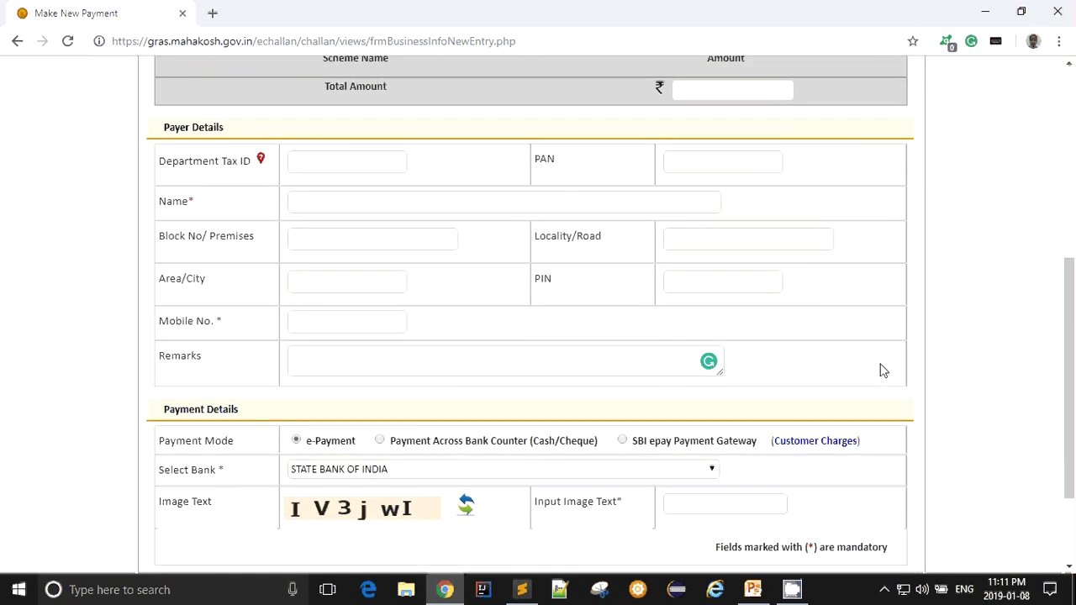
scroll(883, 371, up, 5)
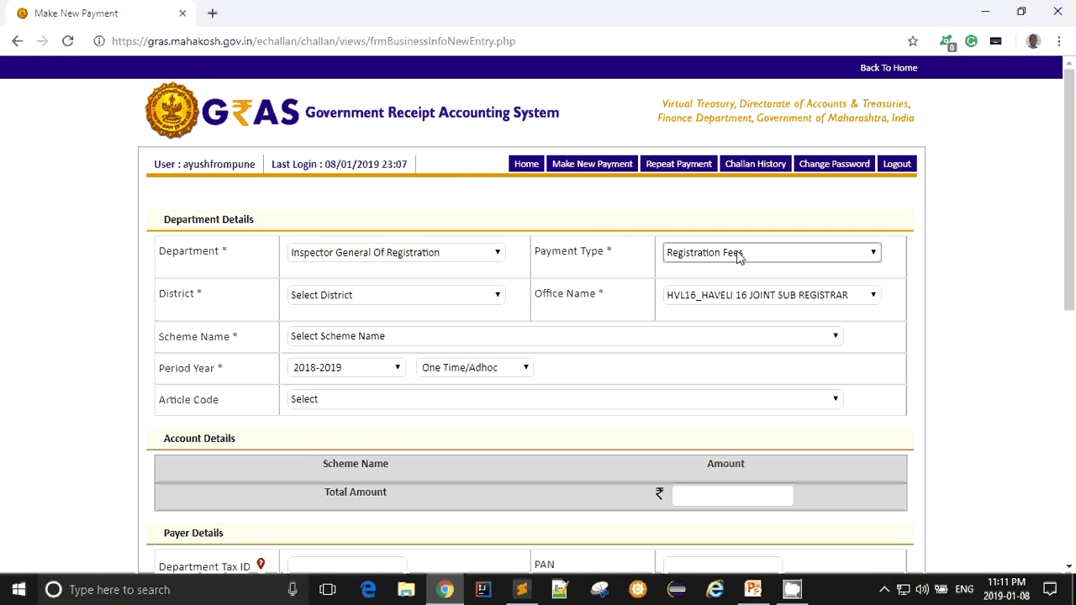
click(738, 252)
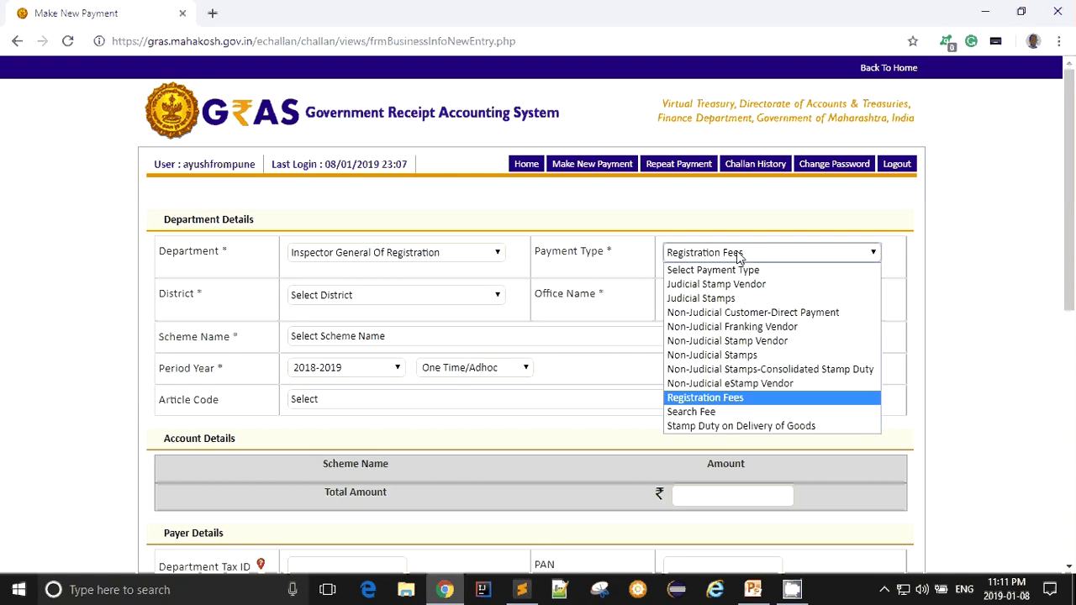
click(738, 254)
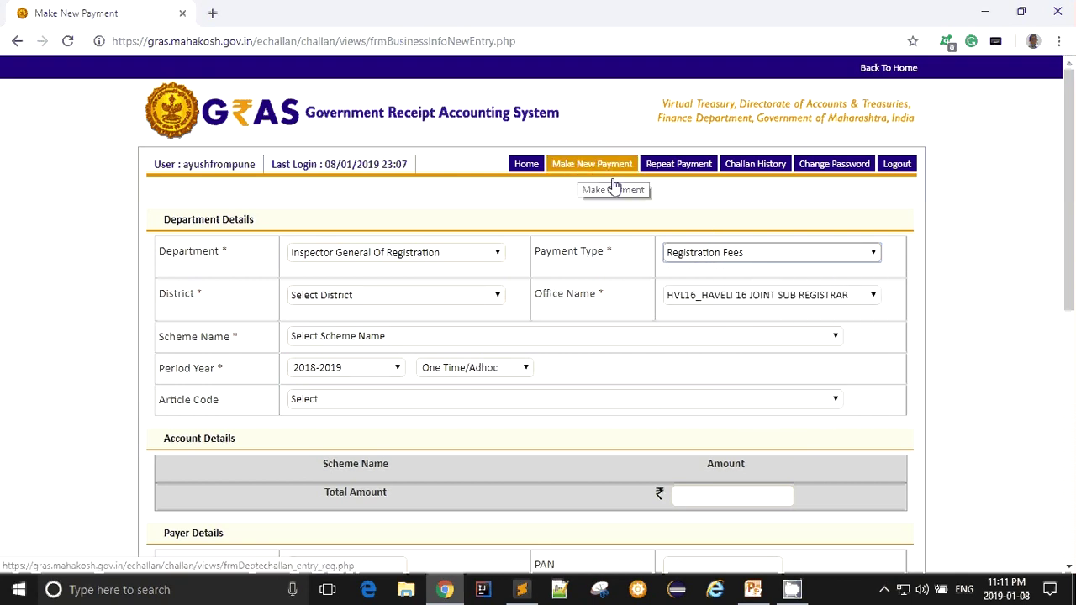
click(733, 245)
click(743, 254)
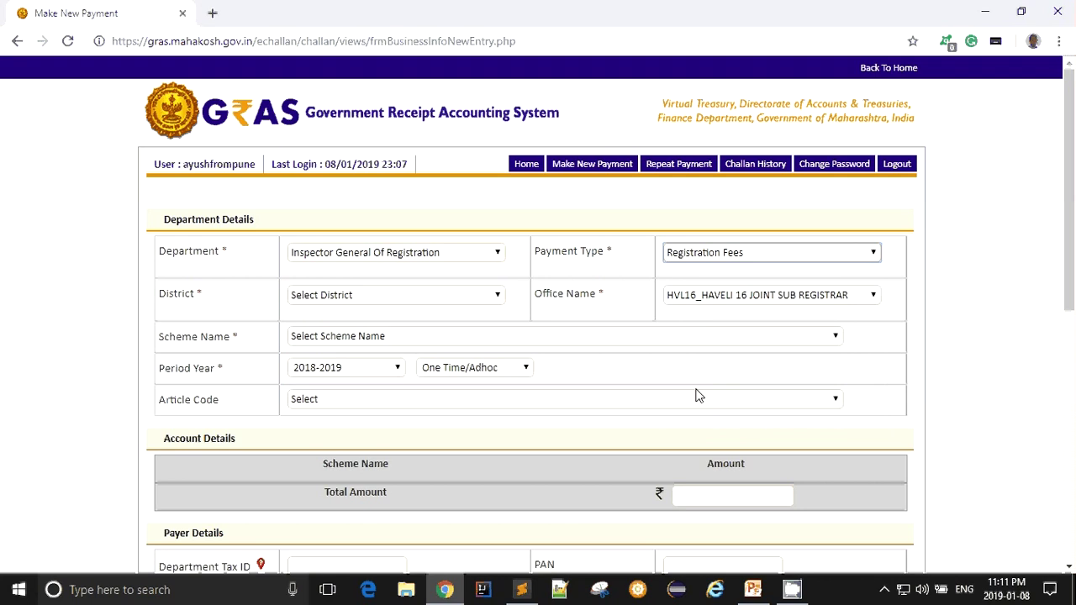
click(727, 495)
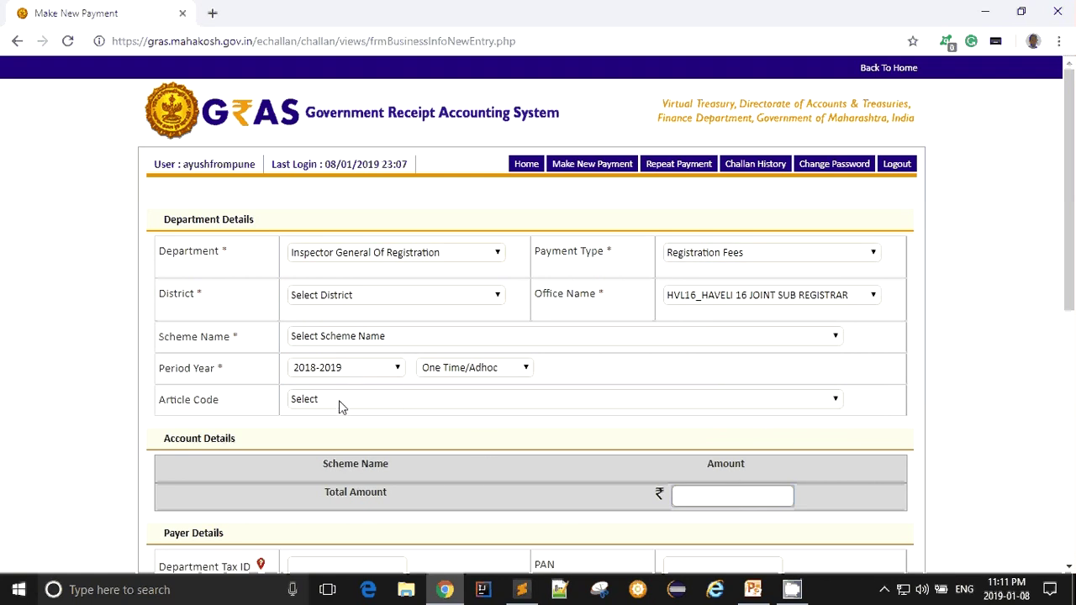
click(339, 402)
click(730, 498)
scroll(805, 463, down, 1)
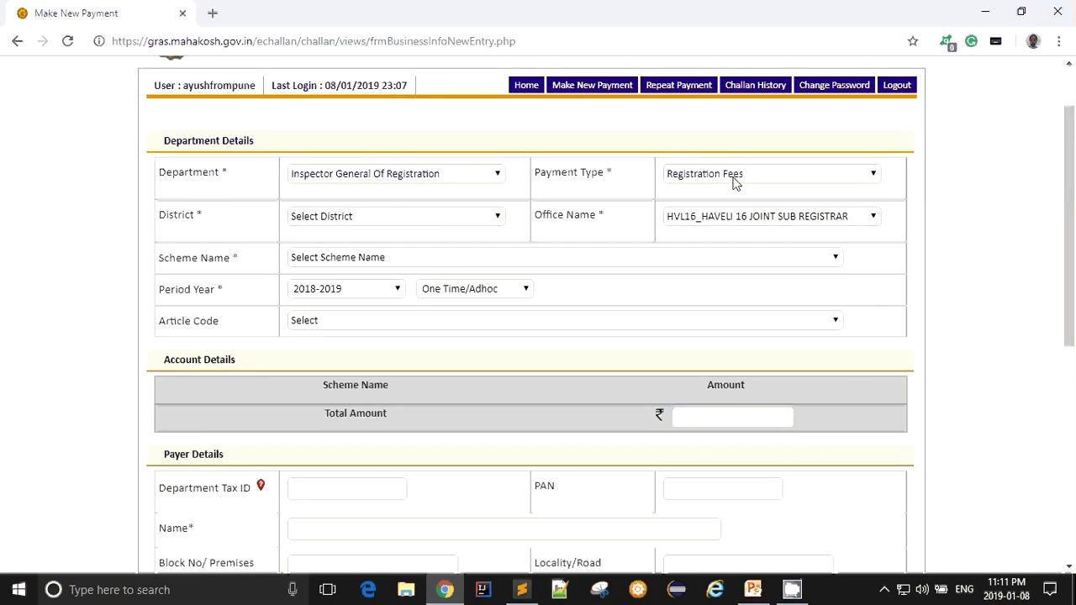
- Keep Registration Fees and set district PUNE with office HVL16_HAVELI 16 JOINT SUB REGISTRAR
click(734, 183)
click(739, 319)
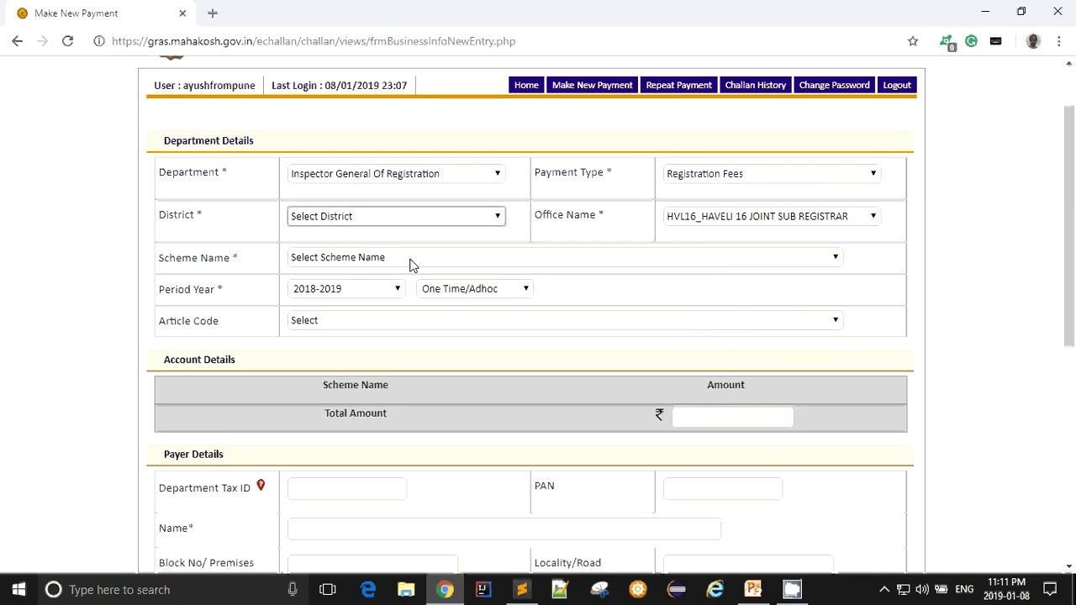
click(403, 217)
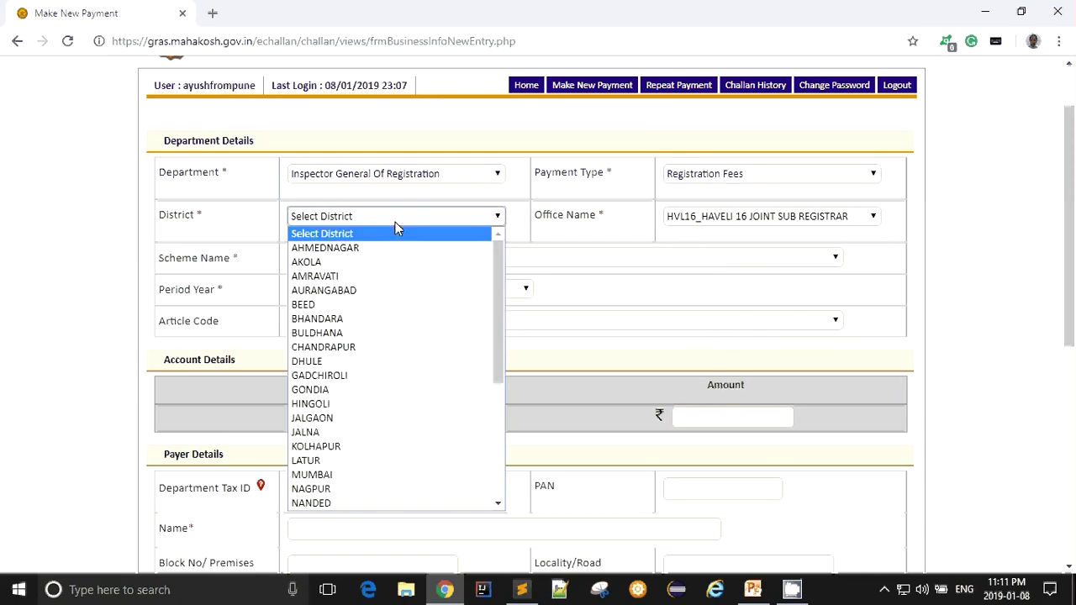
text(pune)
key(Return)
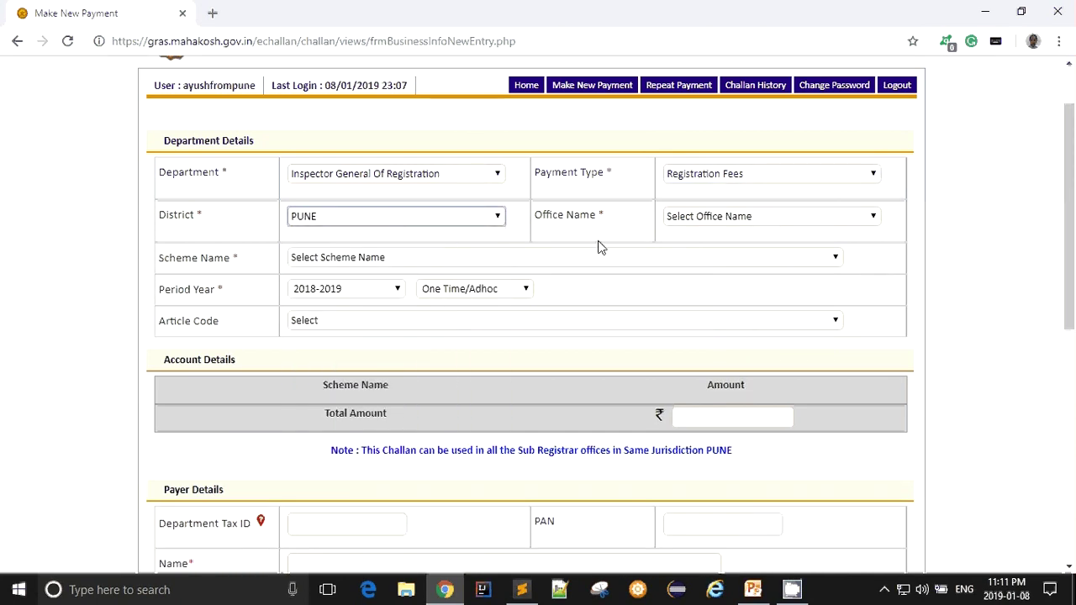
click(778, 217)
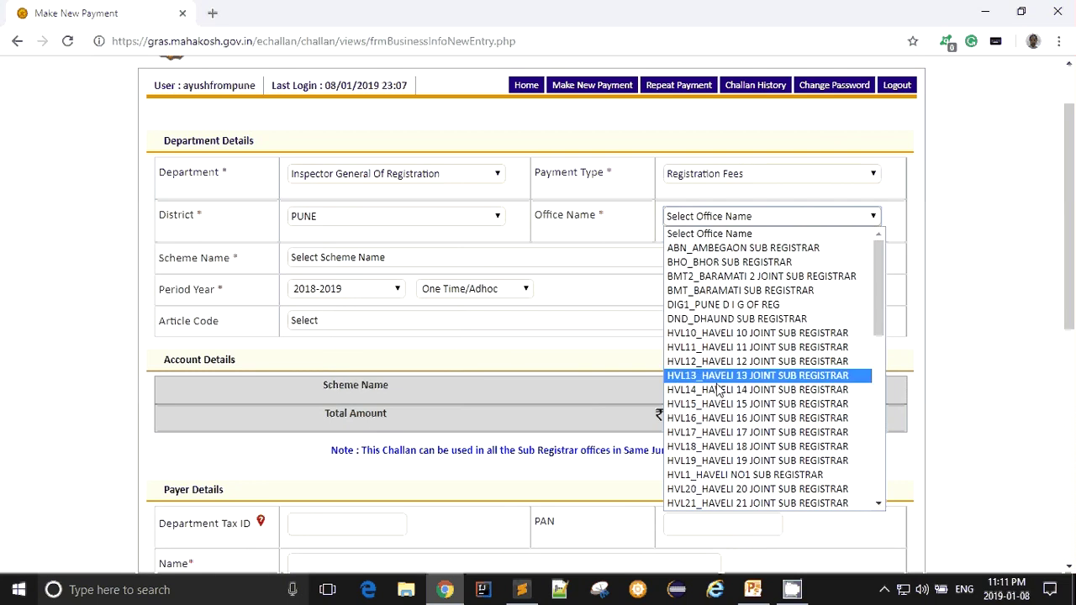
click(719, 419)
- Set scheme Ordinary Collections IGR, period One Time/Adhoc and Amount of Tax 1000, then review
click(376, 257)
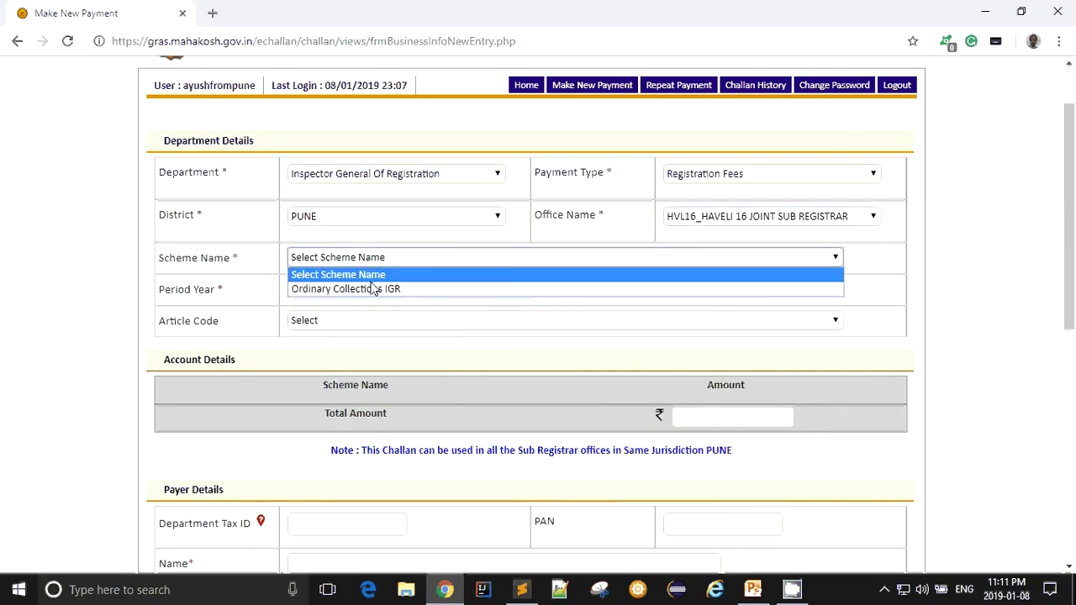
click(395, 290)
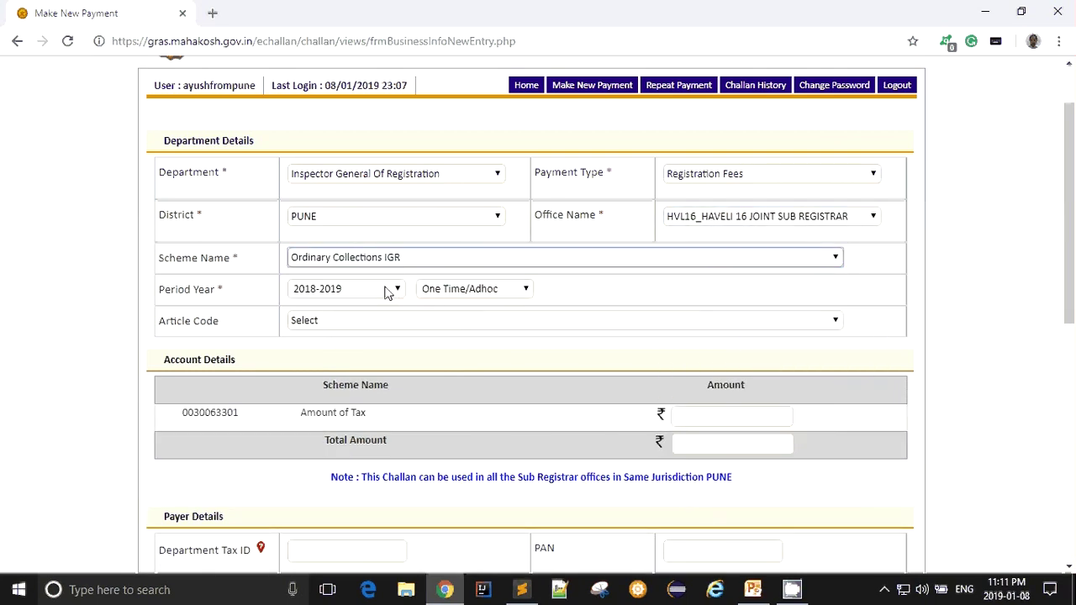
click(436, 290)
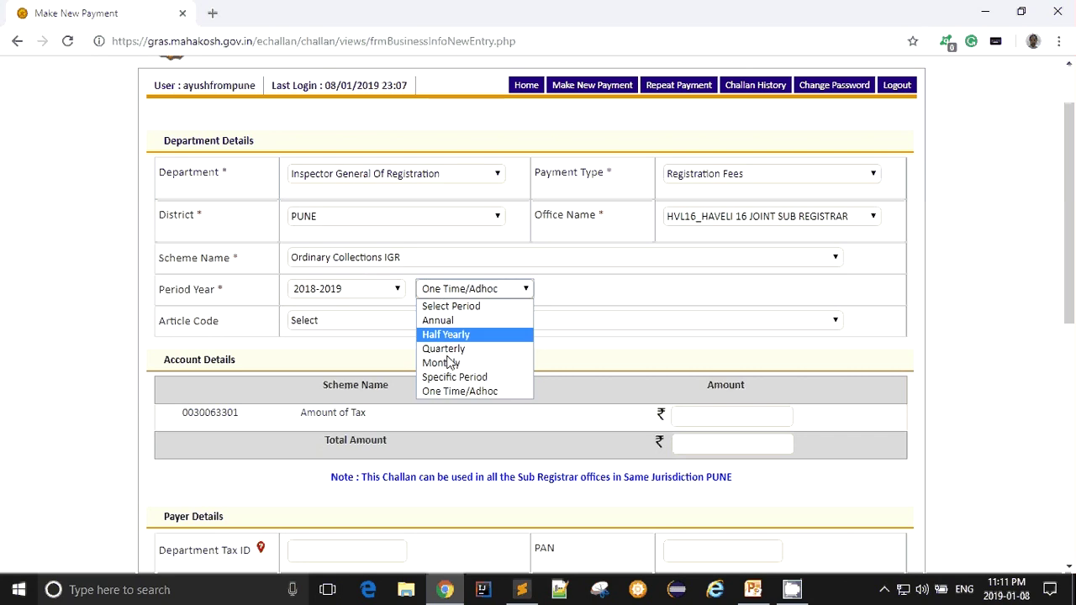
click(470, 392)
click(323, 320)
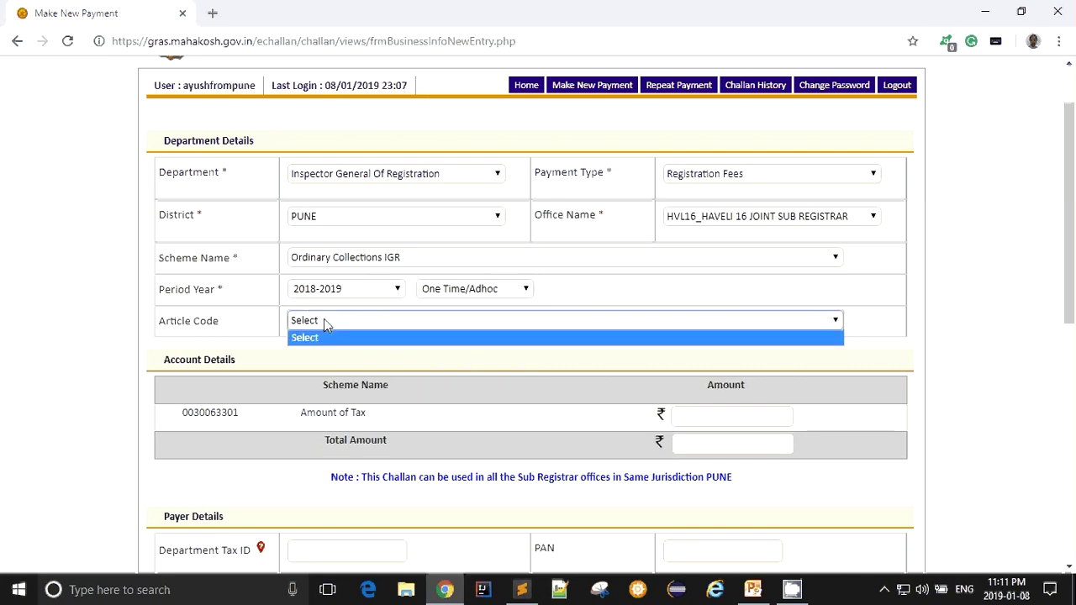
click(324, 320)
click(696, 418)
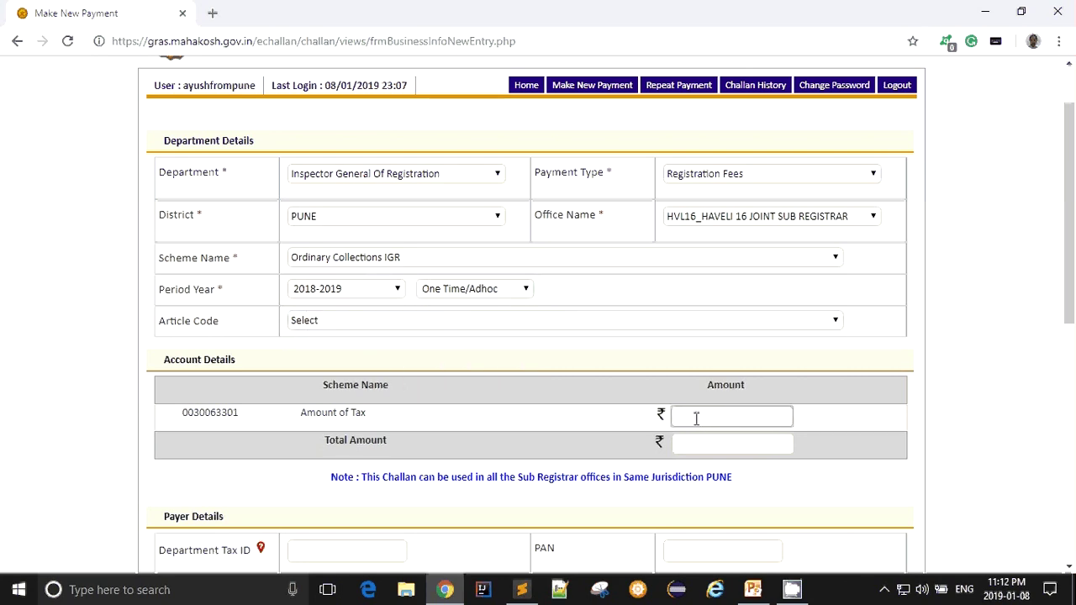
click(807, 424)
scroll(824, 433, down, 1)
scroll(824, 433, down, 2)
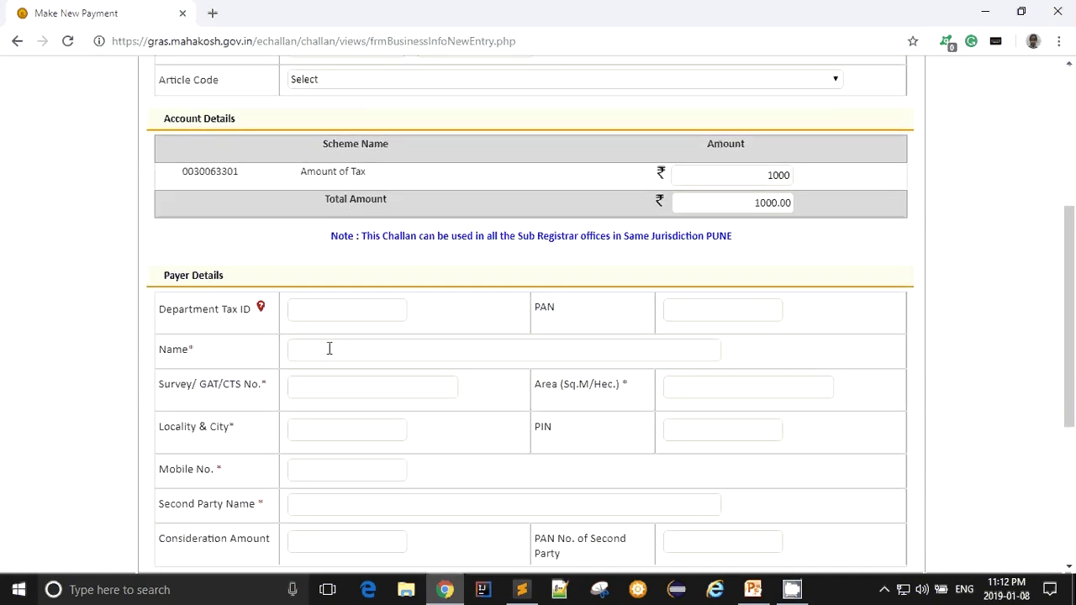
scroll(329, 348, down, 4)
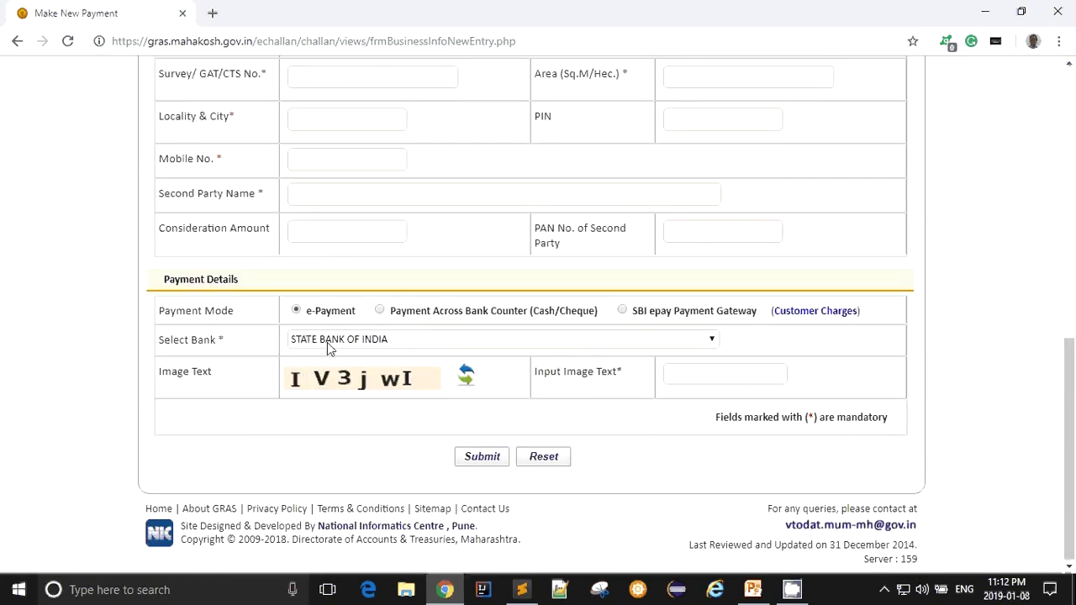
scroll(678, 361, up, 7)
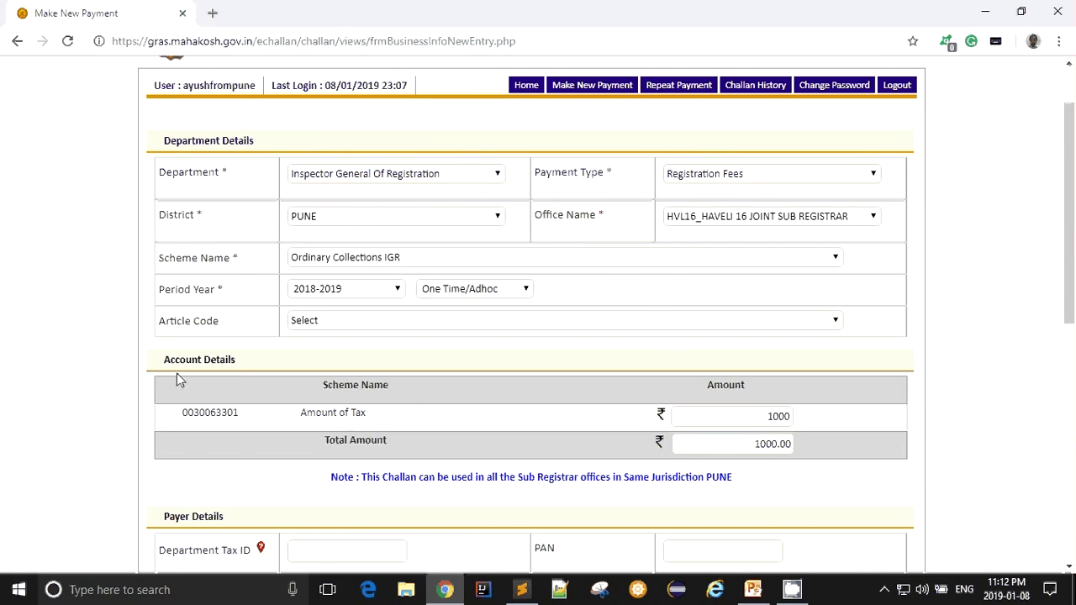
- Start a new IGR department challan with payment type Non-Judicial Stamps
click(602, 94)
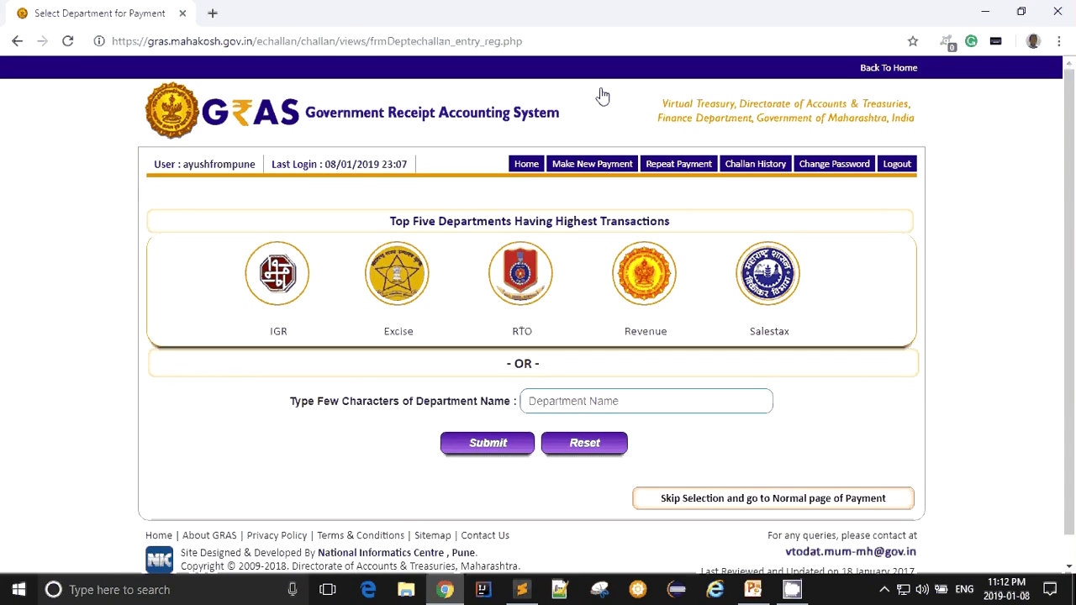
click(262, 284)
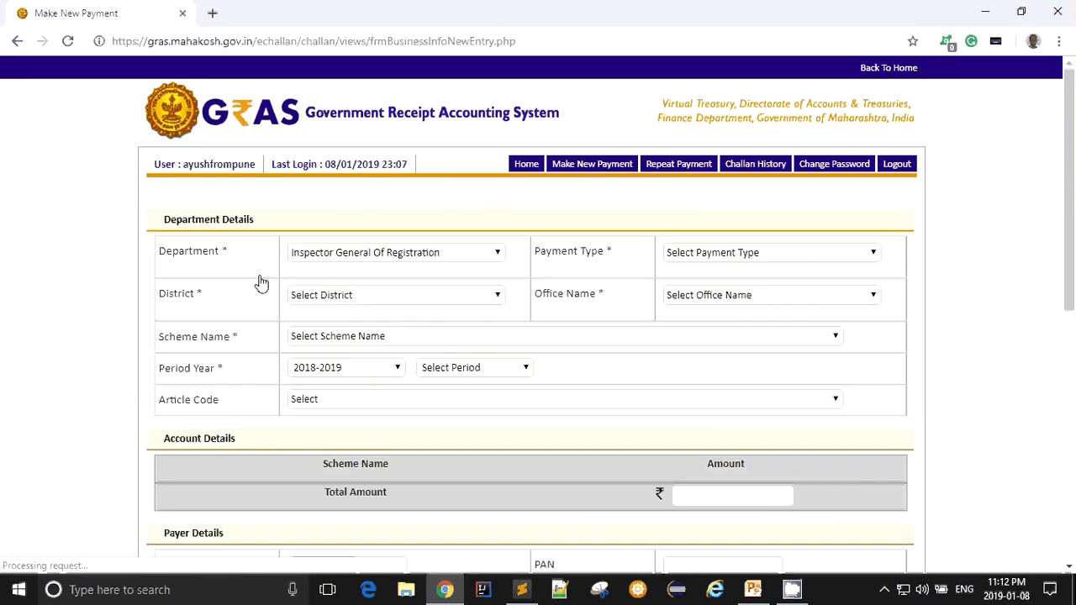
click(724, 254)
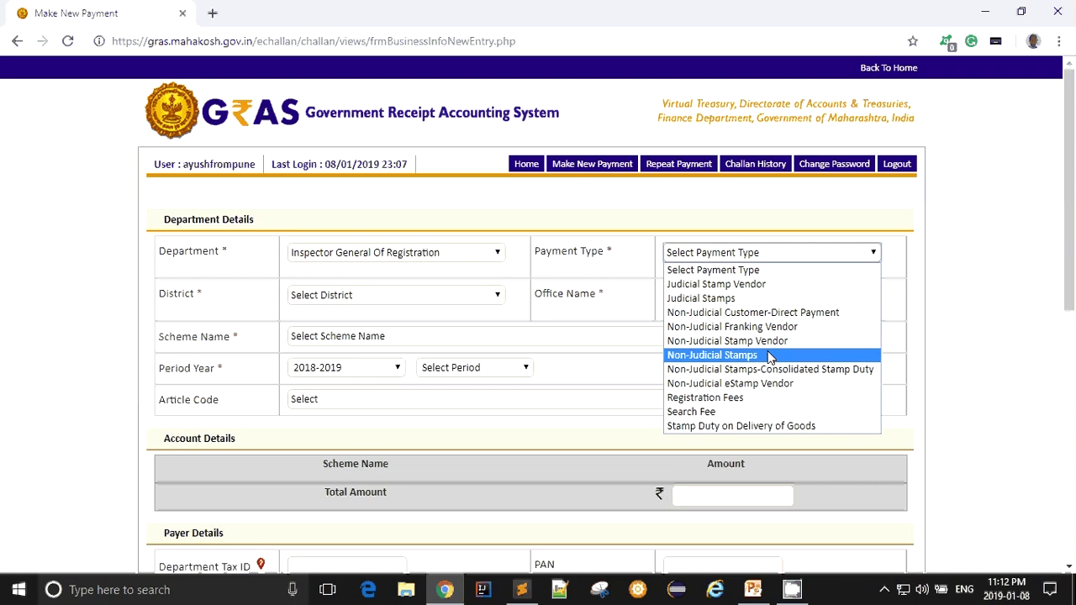
click(770, 357)
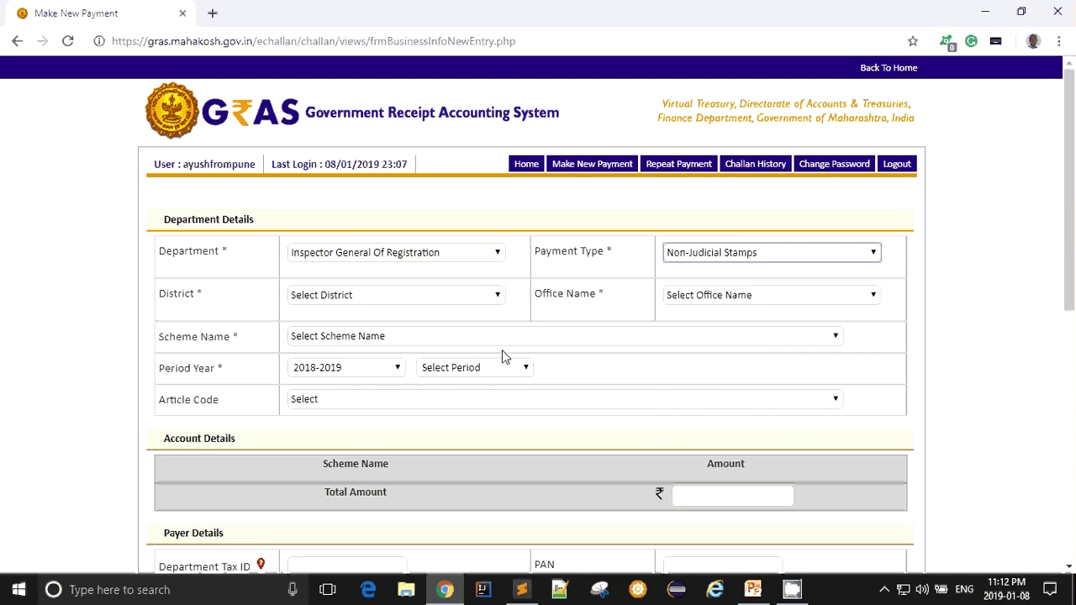
- Set the district to PUNE and the office to HVL16_HAVELI 16 JOINT SUB REGISTRAR
click(367, 295)
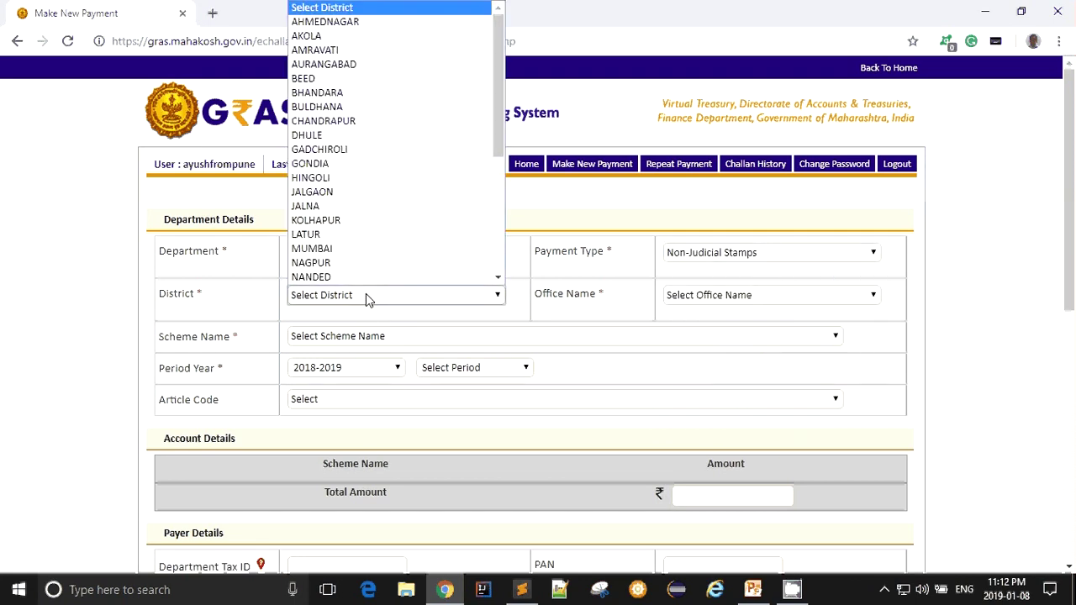
text(pu)
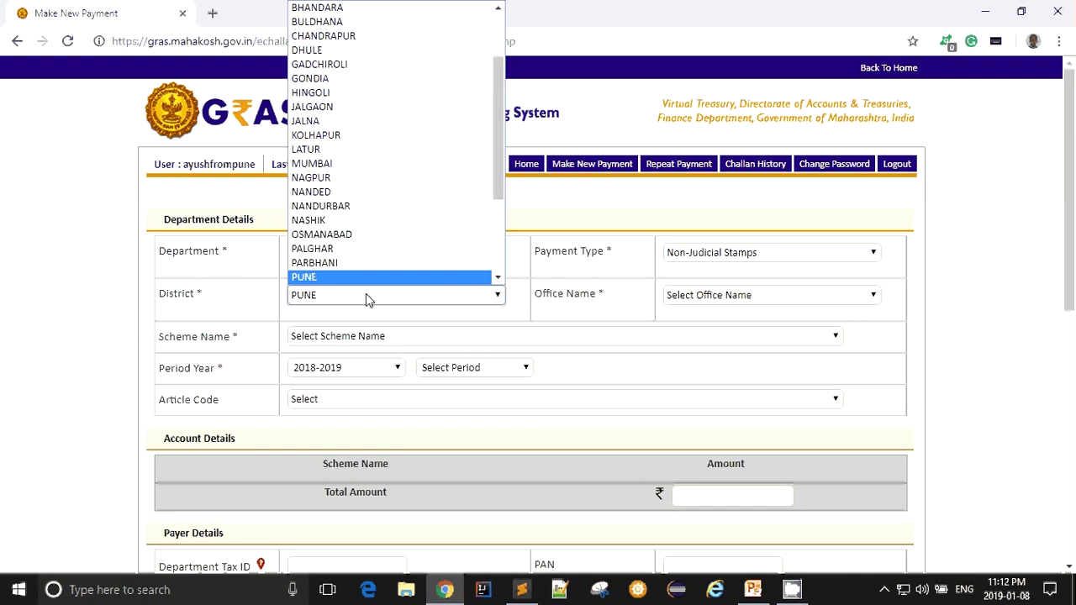
key(Return)
click(695, 301)
text(hvl18)
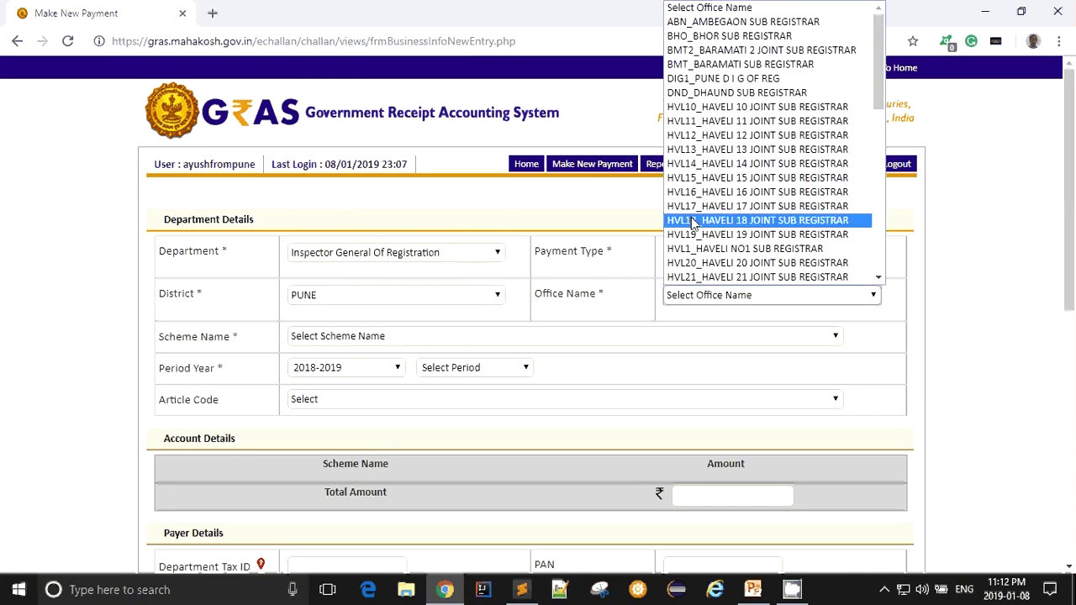
key(Up)
key(Up)
key(Return)
- Check the empty scheme list, keep office HVL16, and set the period to One Time/Adhoc
click(410, 336)
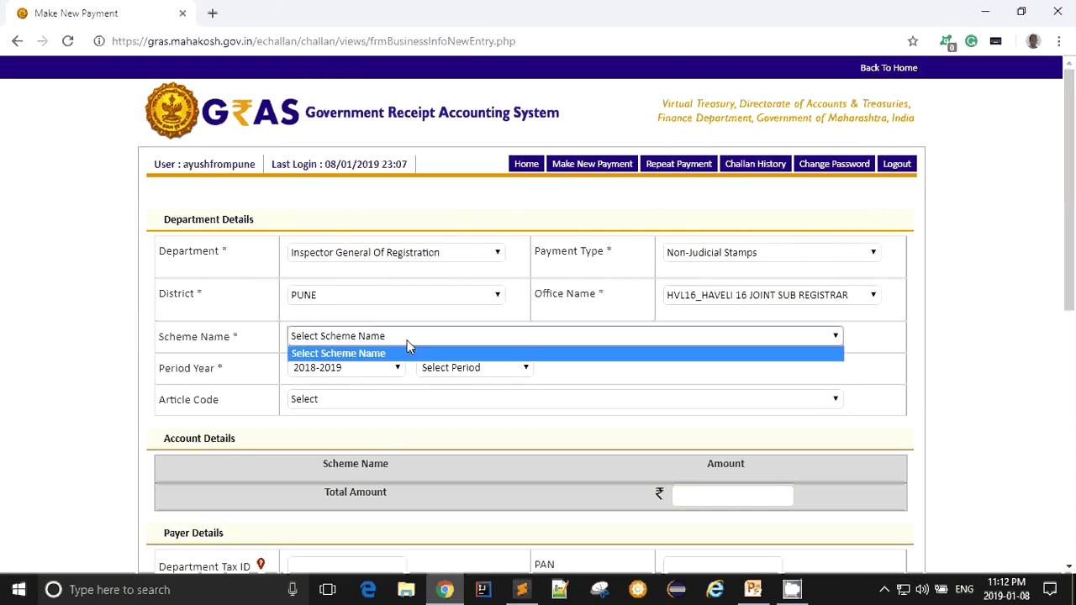
click(410, 348)
click(414, 340)
click(681, 302)
click(681, 305)
click(317, 341)
click(794, 380)
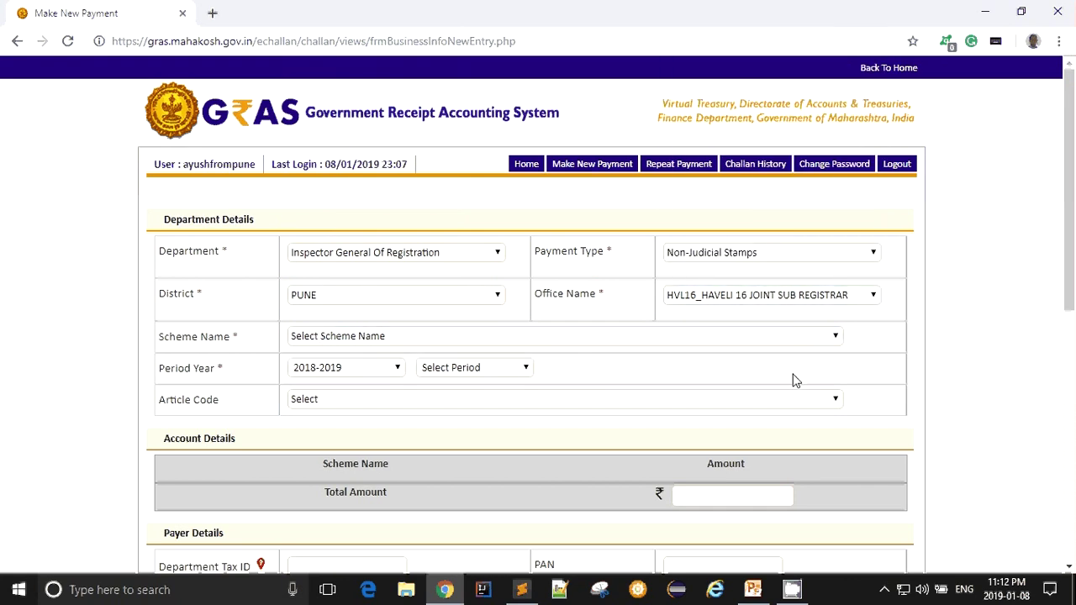
click(377, 340)
click(378, 339)
click(488, 368)
click(474, 468)
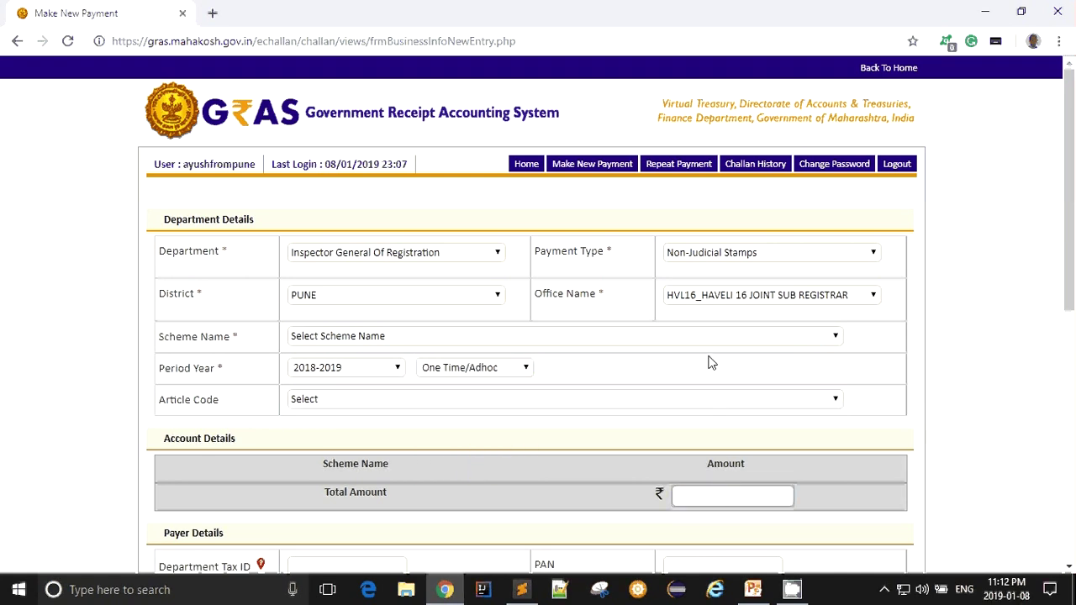
click(765, 255)
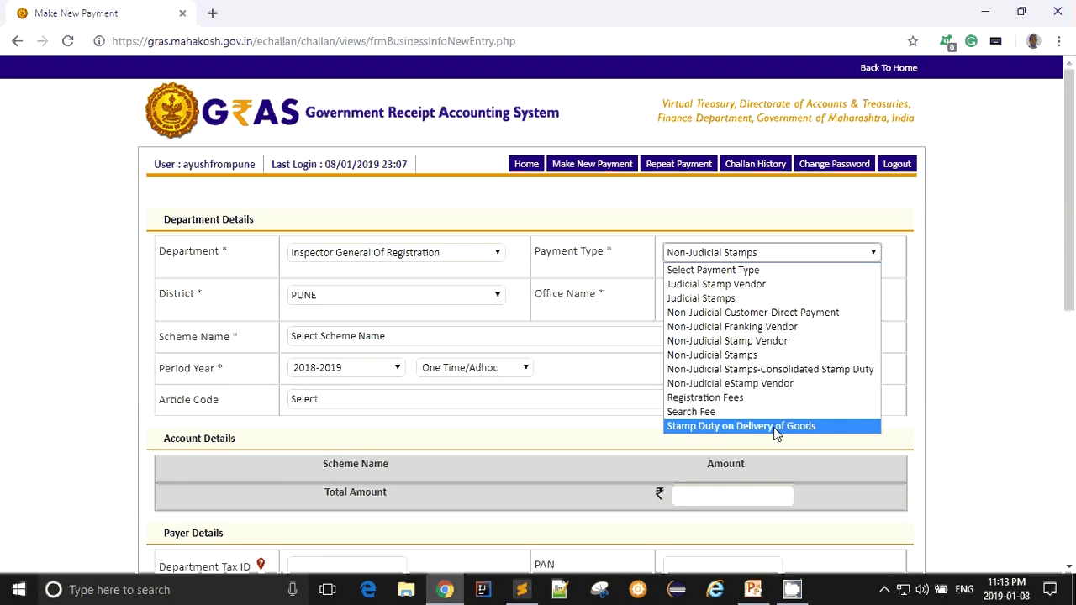
click(778, 384)
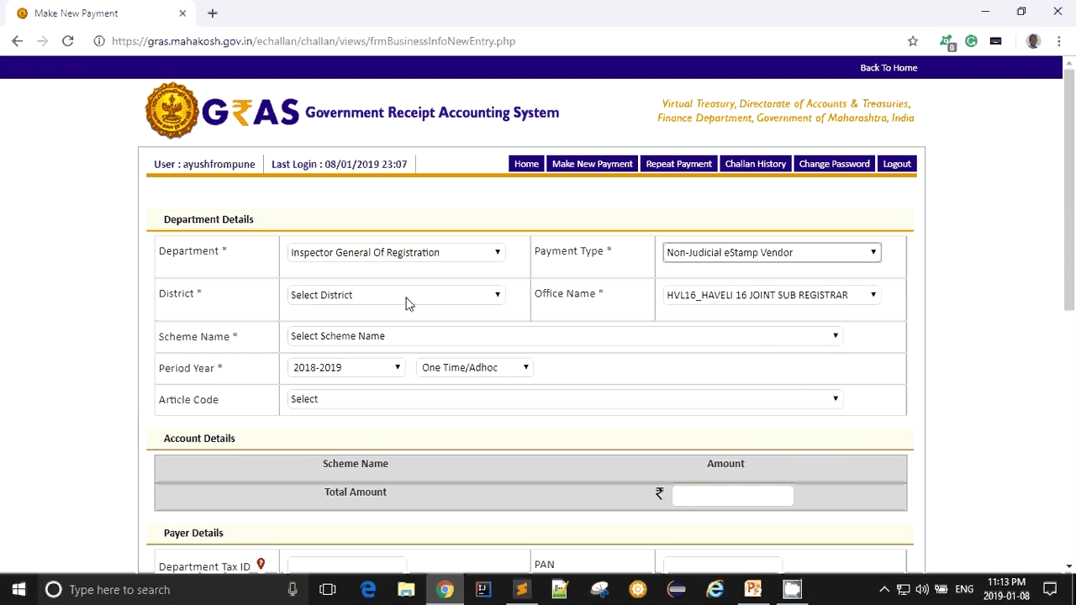
click(692, 498)
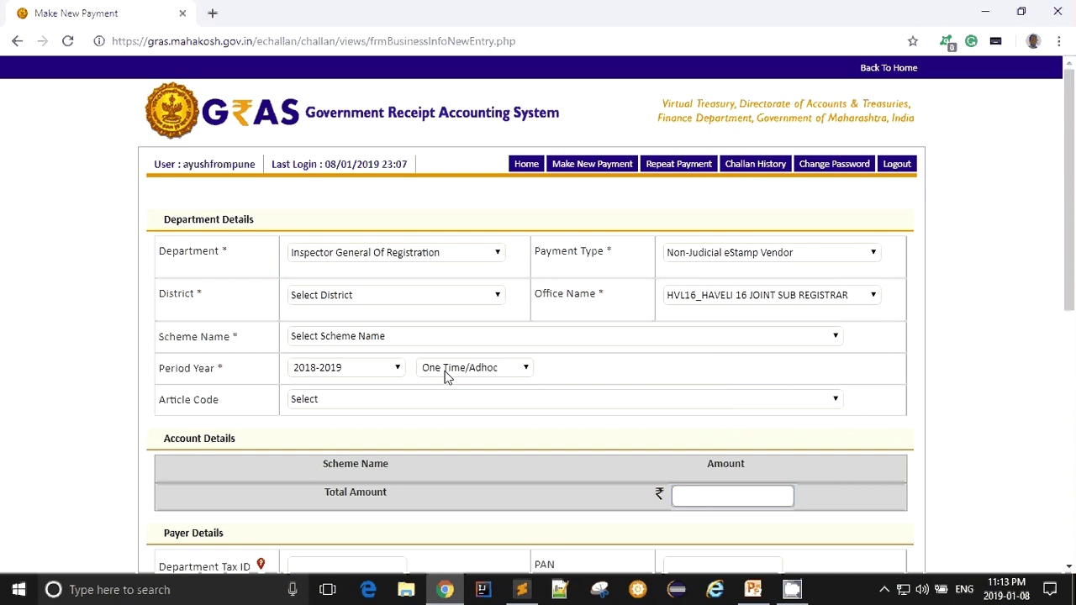
click(393, 296)
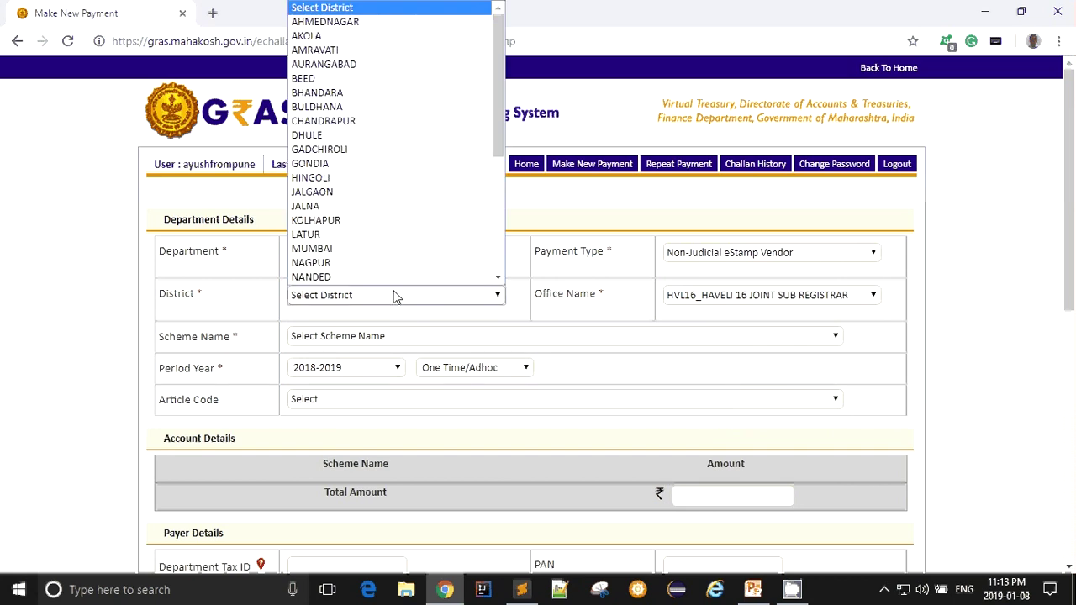
text(pune)
key(Return)
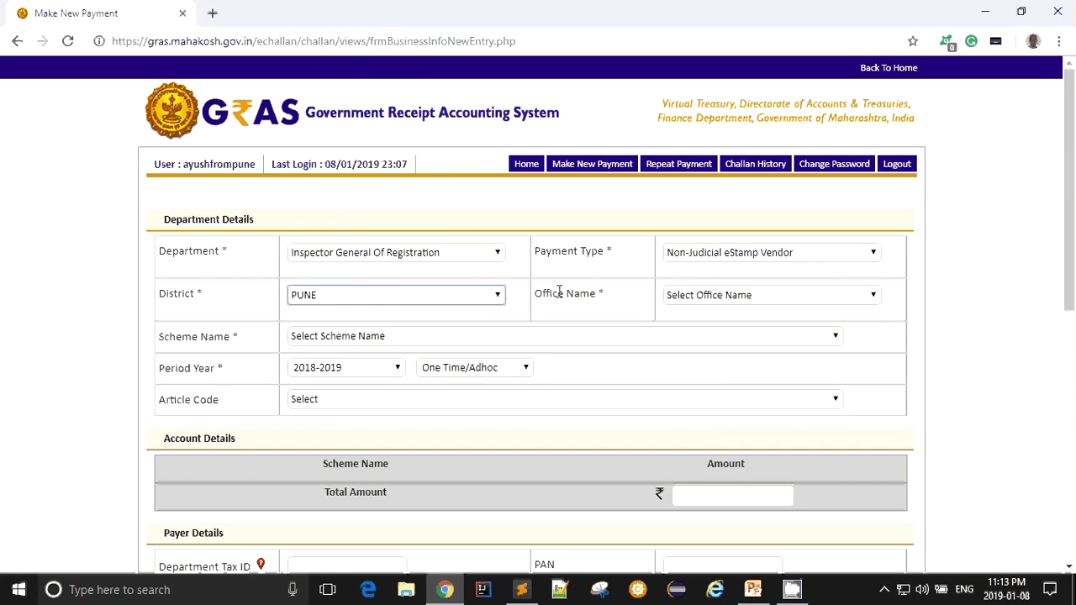
click(675, 296)
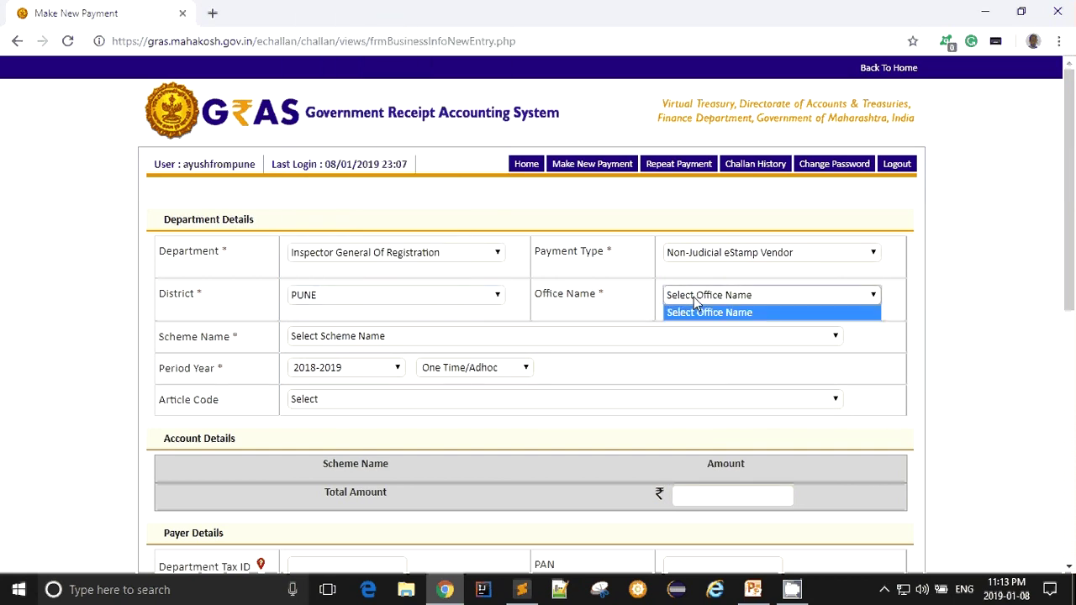
click(693, 297)
click(713, 250)
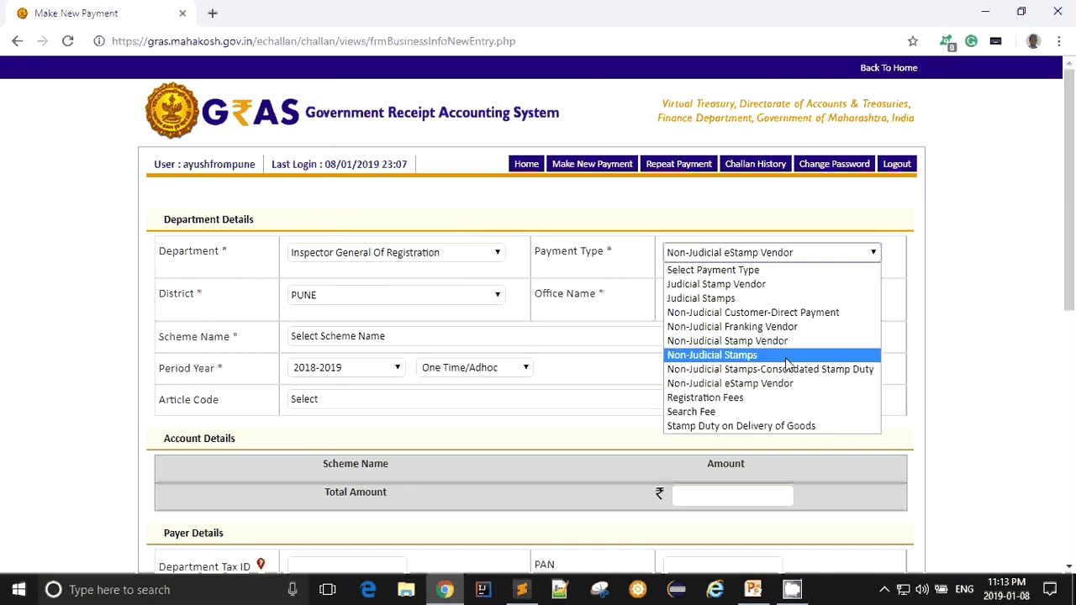
click(757, 356)
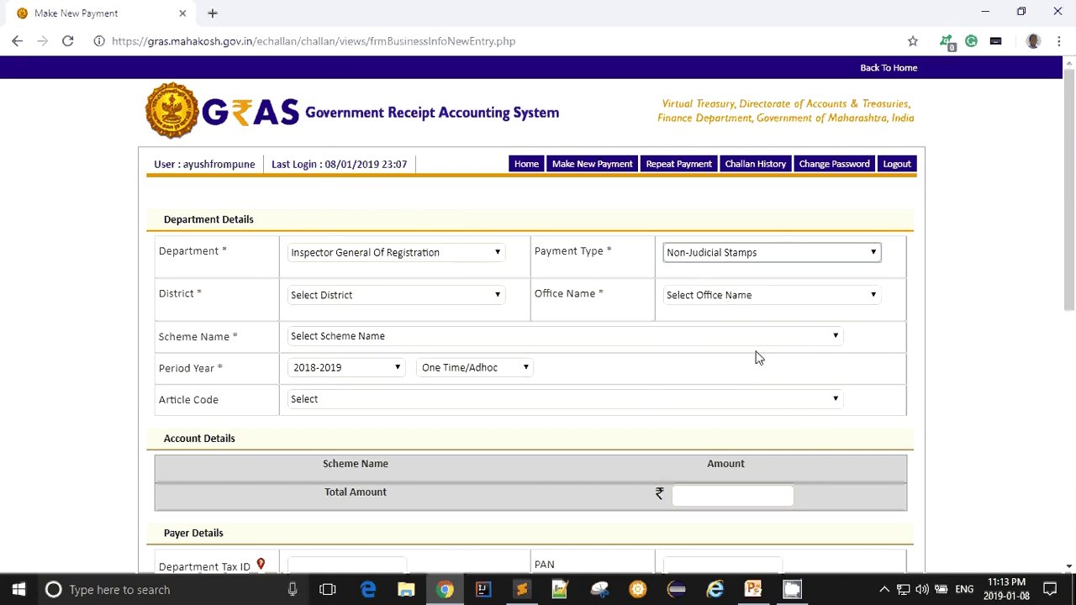
click(471, 296)
text(pune)
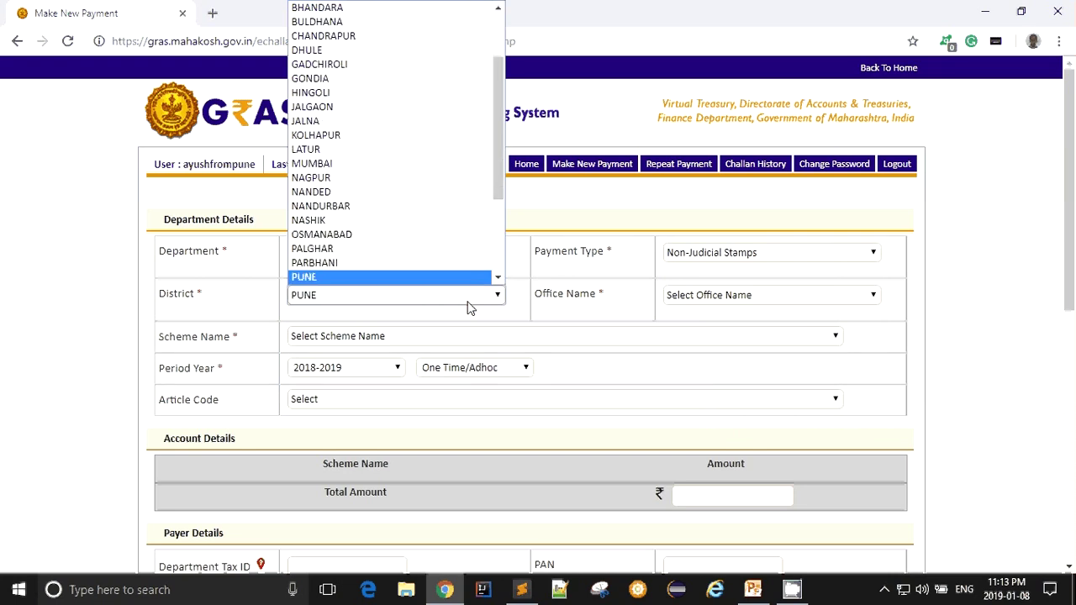
key(Return)
click(708, 301)
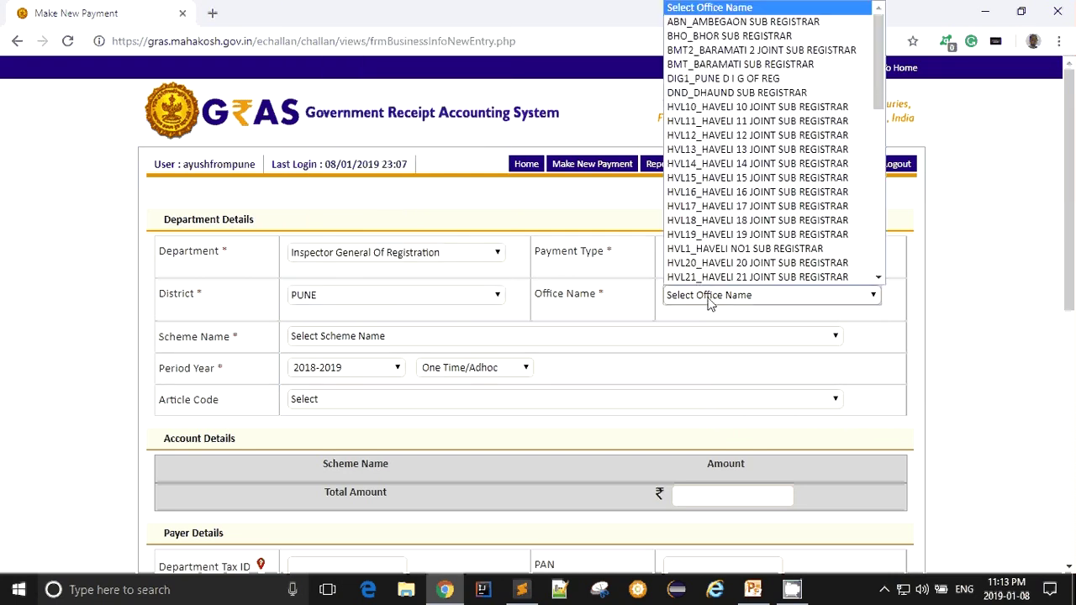
click(699, 200)
click(393, 340)
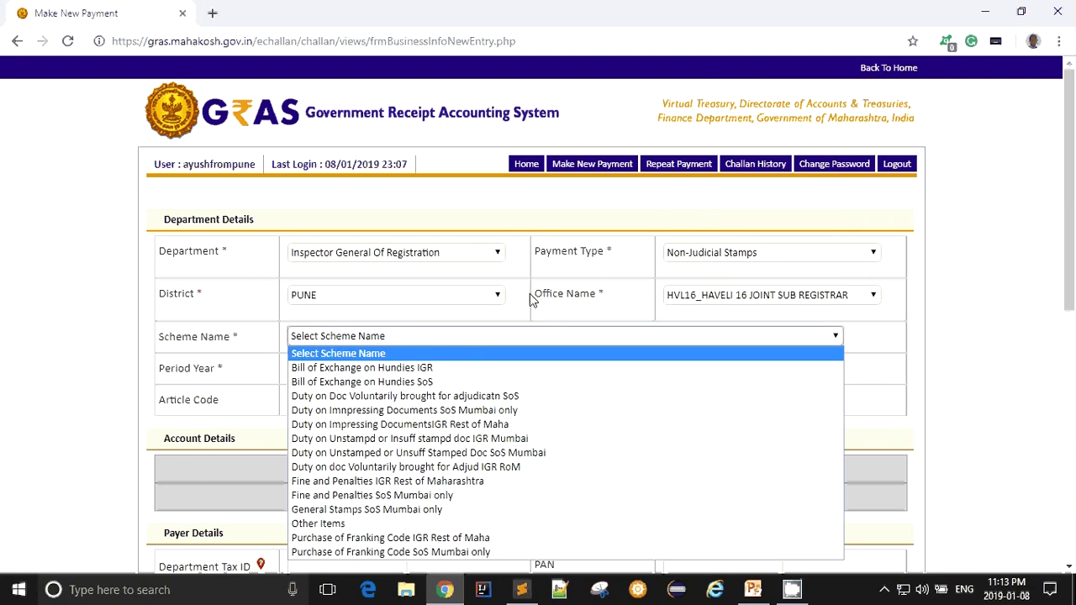
scroll(531, 300, down, 1)
click(520, 261)
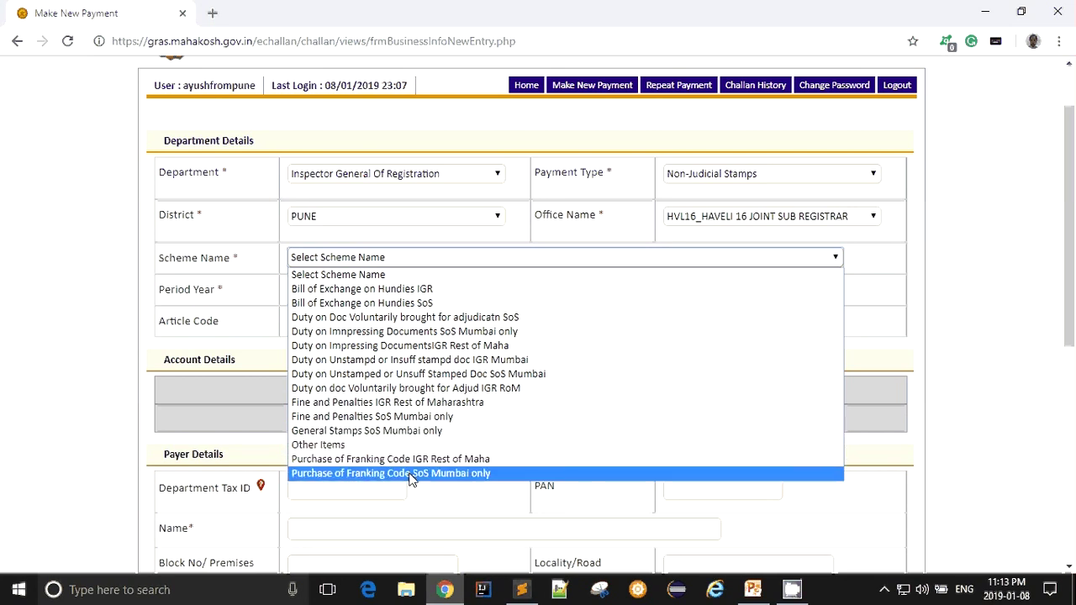
click(470, 274)
click(739, 174)
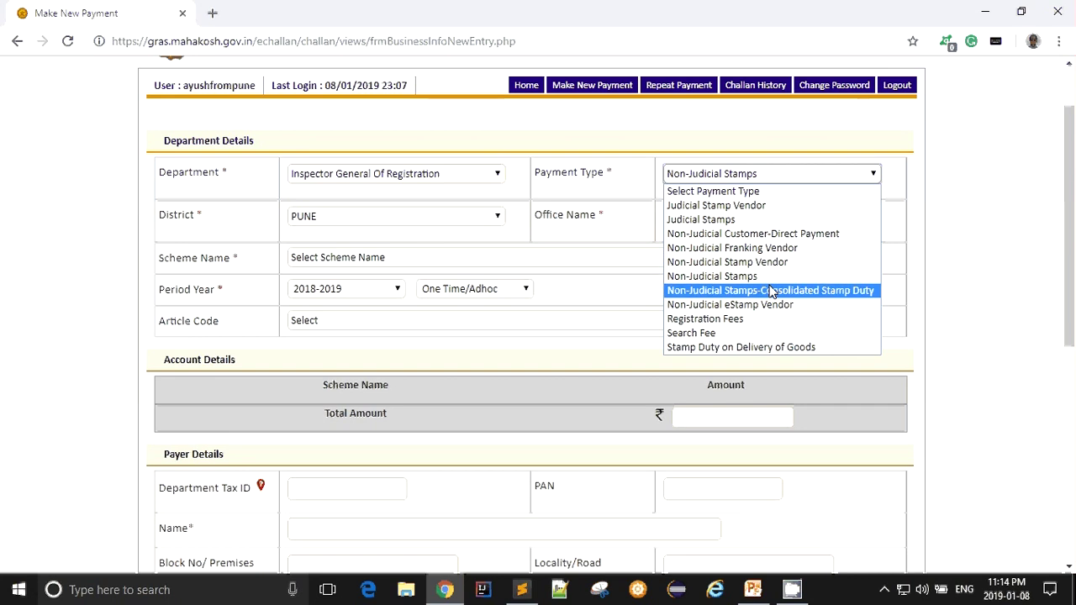
- Choose Non-Judicial Stamps-Consolidated Stamp Duty, district PUNE and office HVL16_HAVELI 16 JOINT SUB REGISTRAR
click(821, 294)
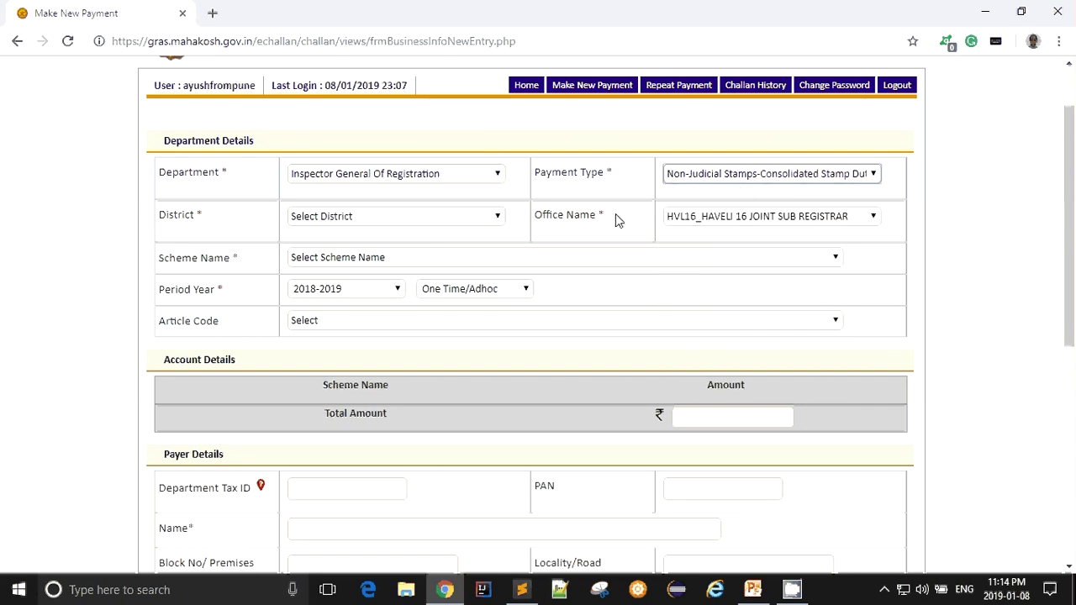
click(370, 218)
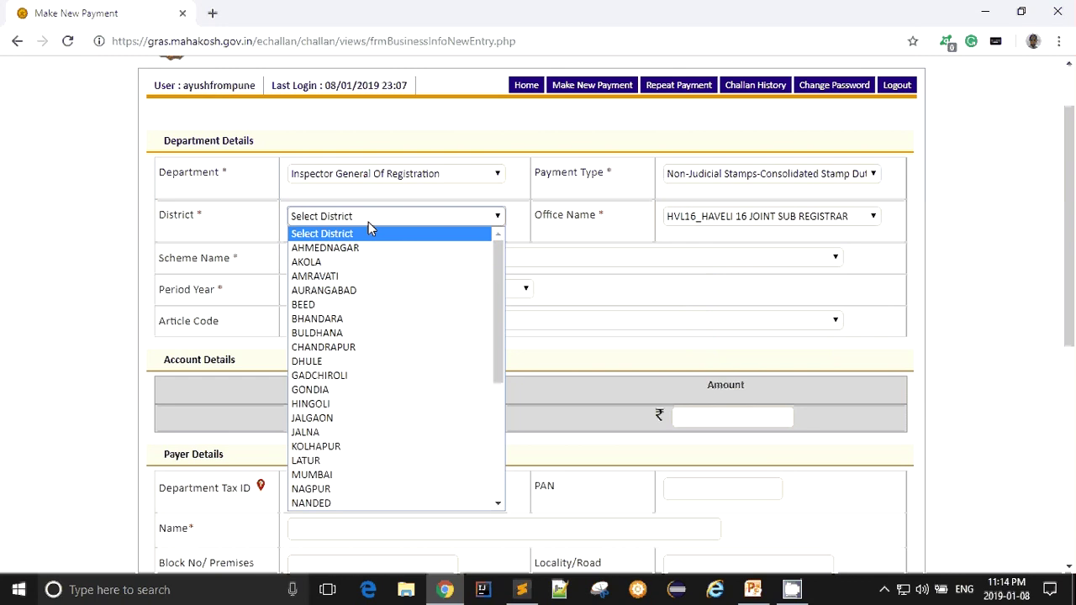
text(pu)
key(Return)
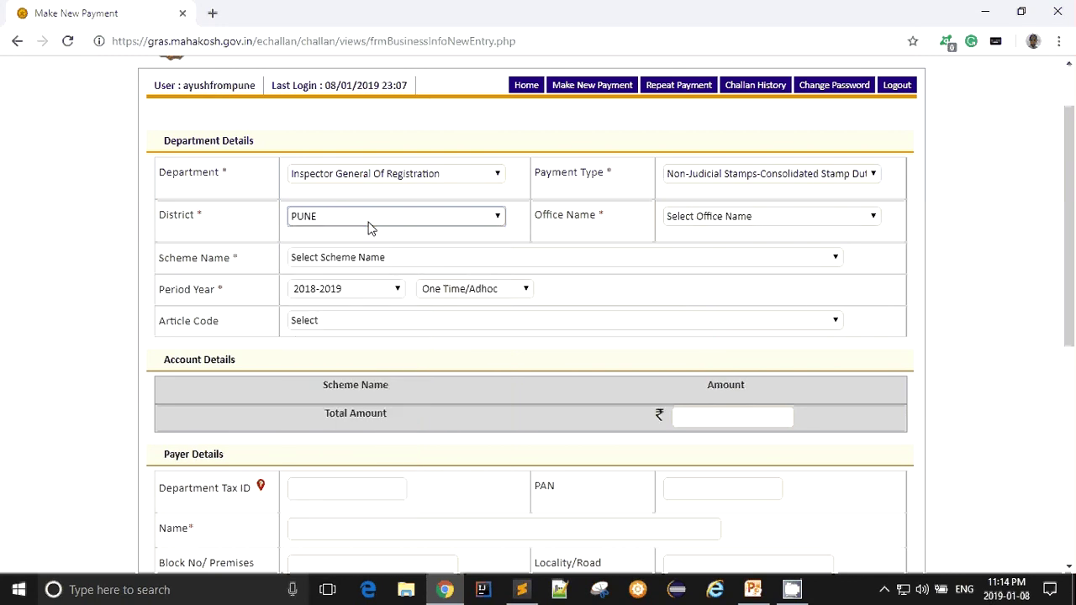
click(799, 227)
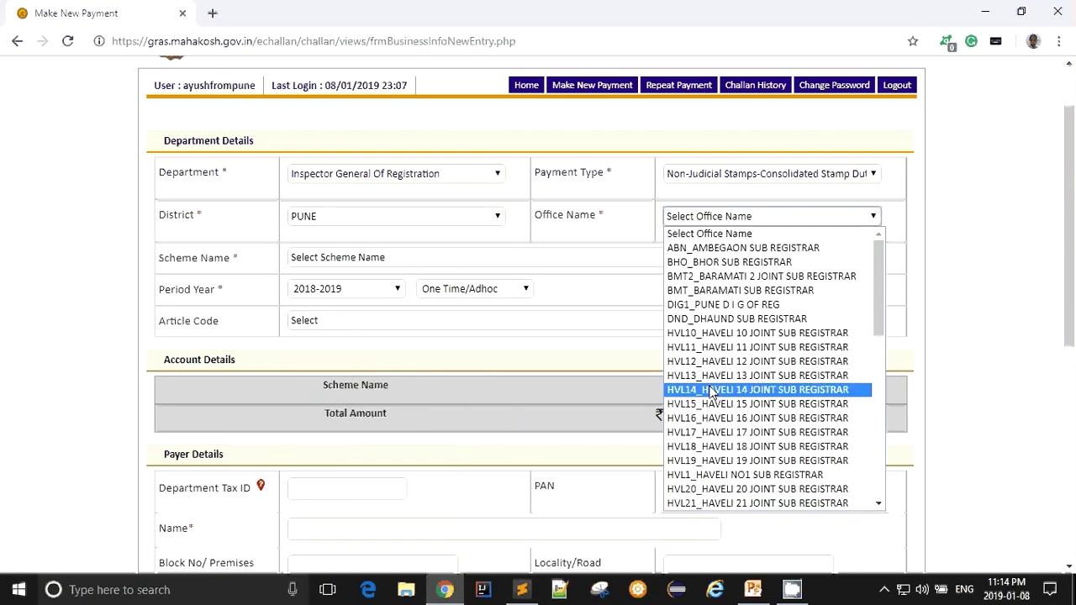
click(713, 418)
- Set the scheme to Inspector General of Registrations, keeping the One Time/Adhoc period
click(320, 261)
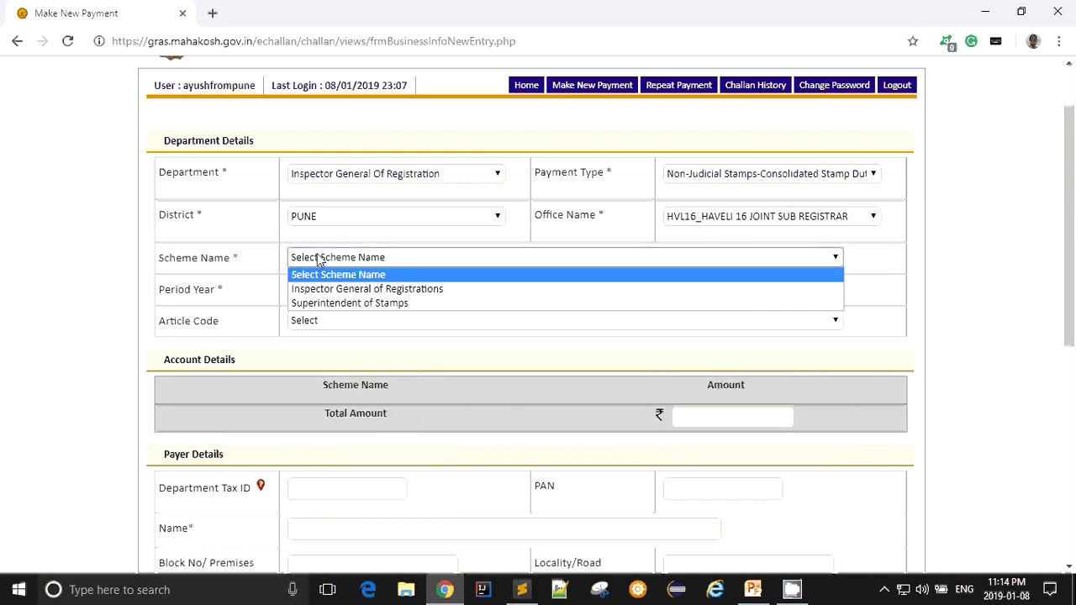
click(426, 289)
click(455, 294)
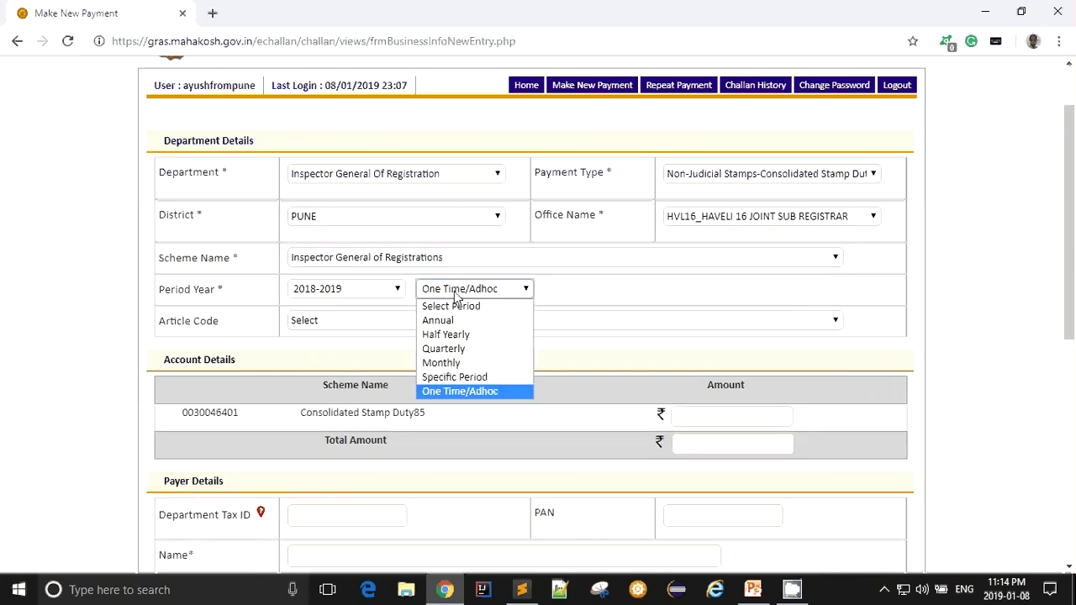
click(455, 294)
click(359, 322)
click(360, 338)
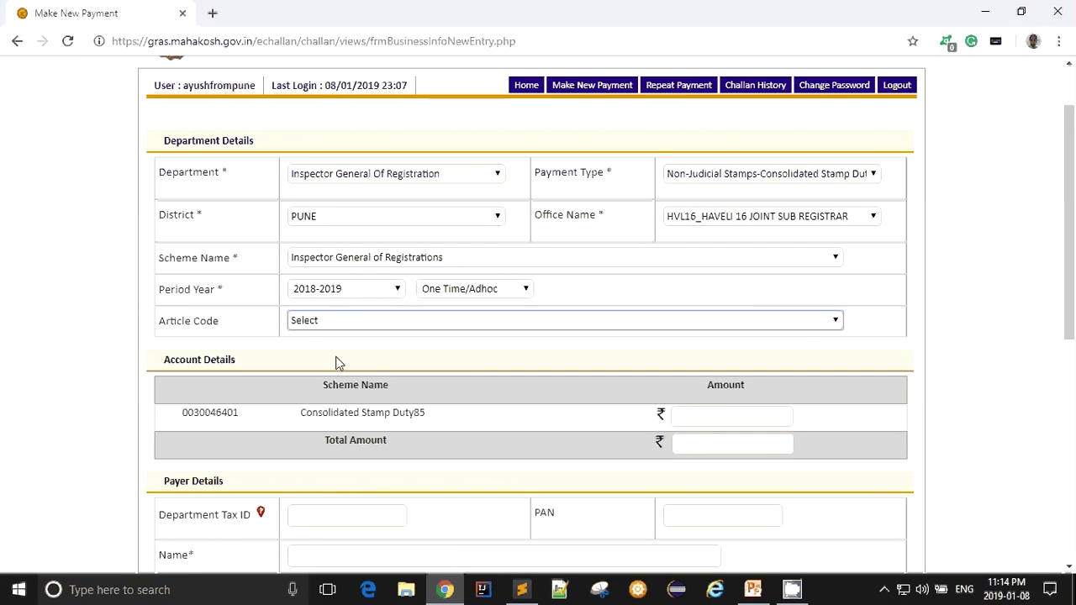
- Enter 397 as the Consolidated Stamp Duty amount so the total reads 397.00
drag(429, 412, 299, 411)
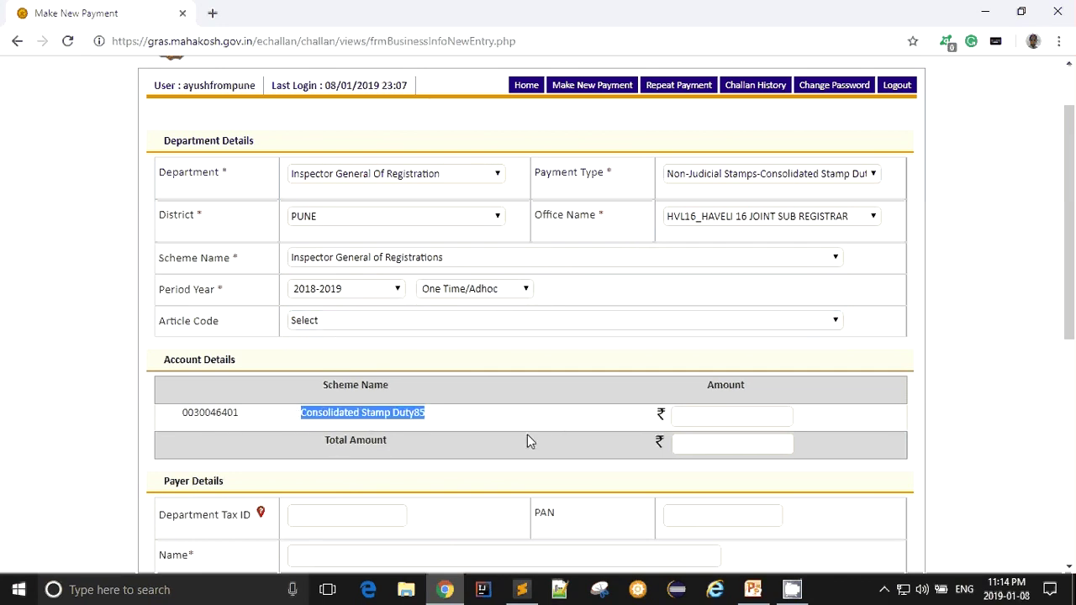
click(750, 415)
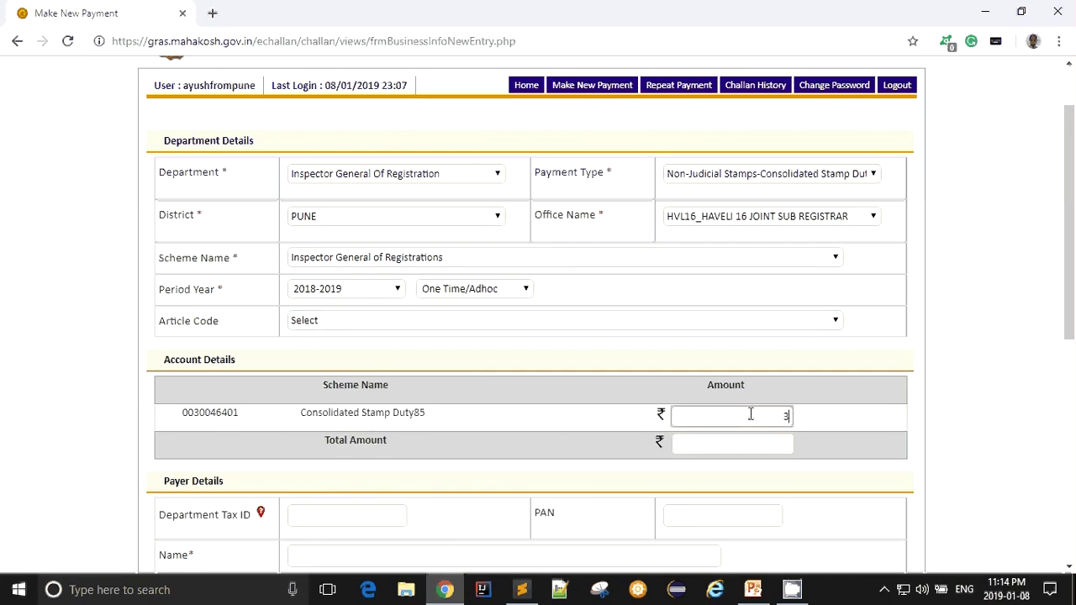
text(397)
click(590, 451)
scroll(579, 449, down, 2)
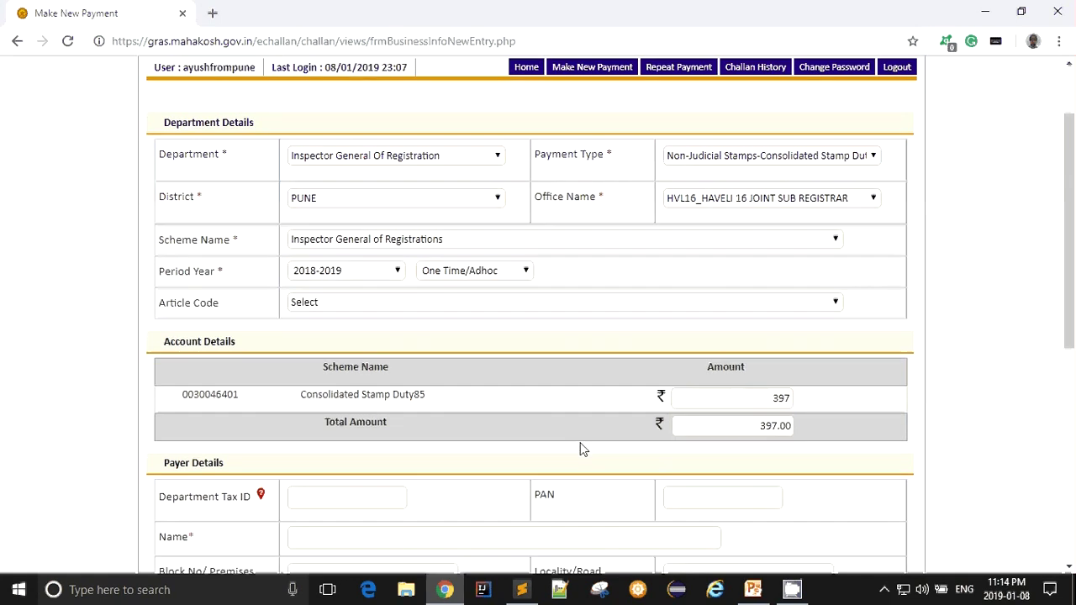
scroll(356, 401, down, 4)
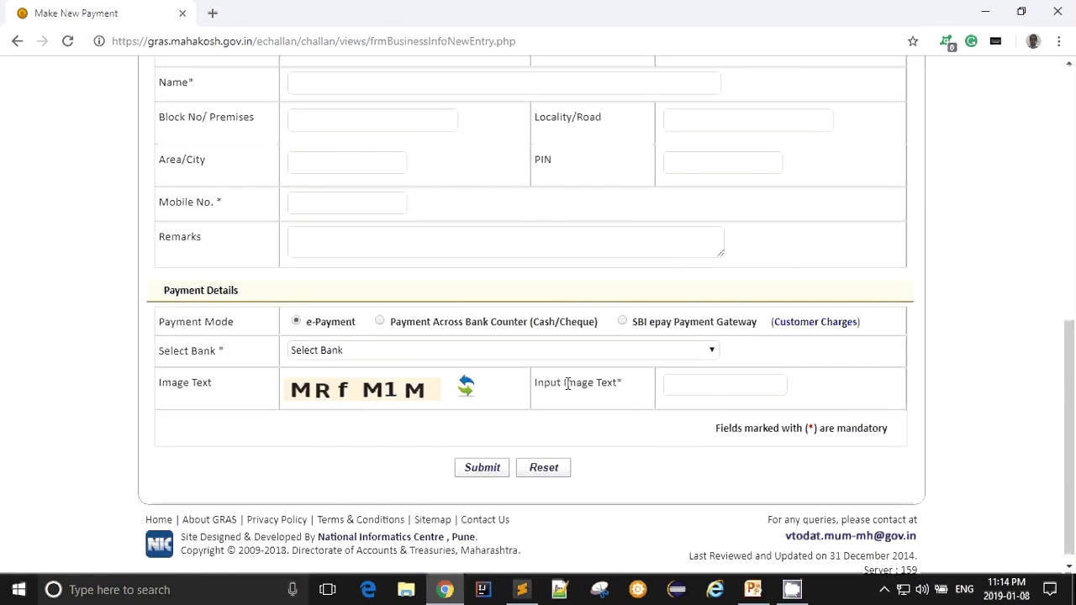
- Review the payment type and the 397 Consolidated Stamp Duty amount on the challan
scroll(584, 379, up, 5)
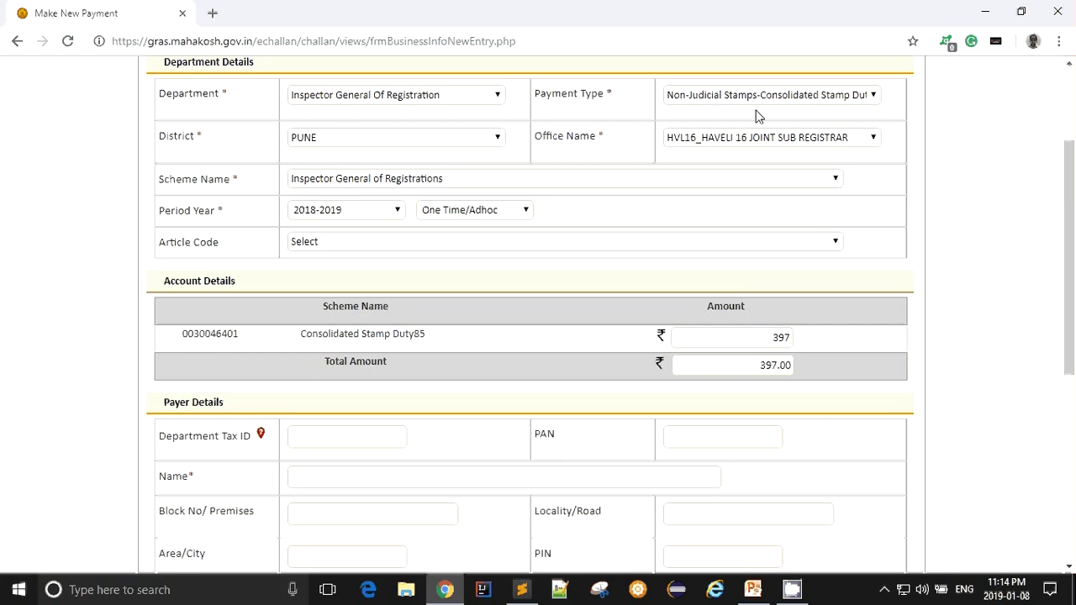
scroll(757, 116, up, 1)
click(836, 175)
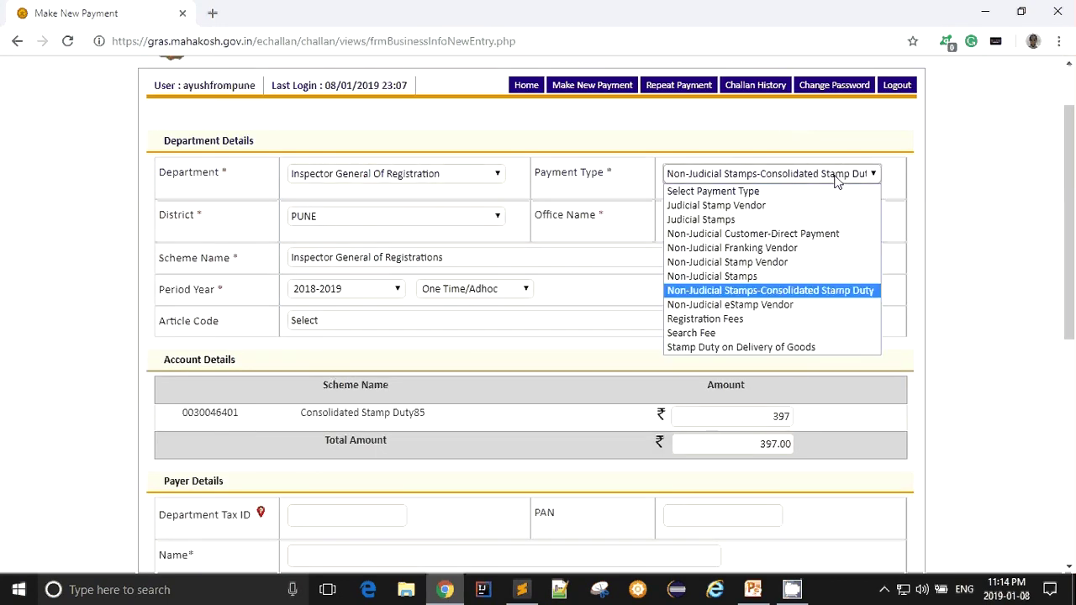
click(836, 181)
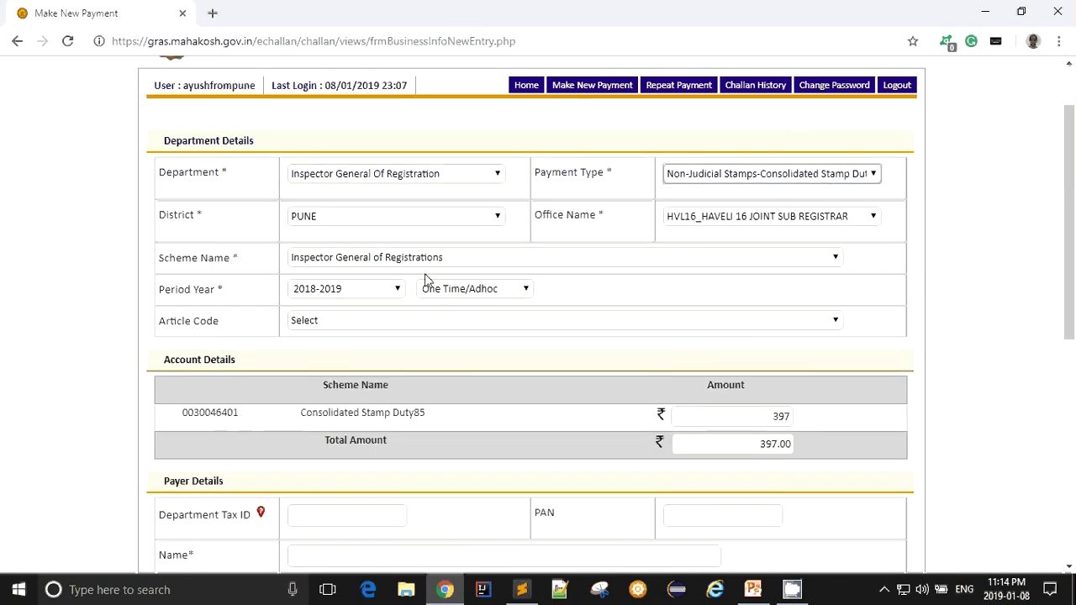
drag(320, 417, 423, 422)
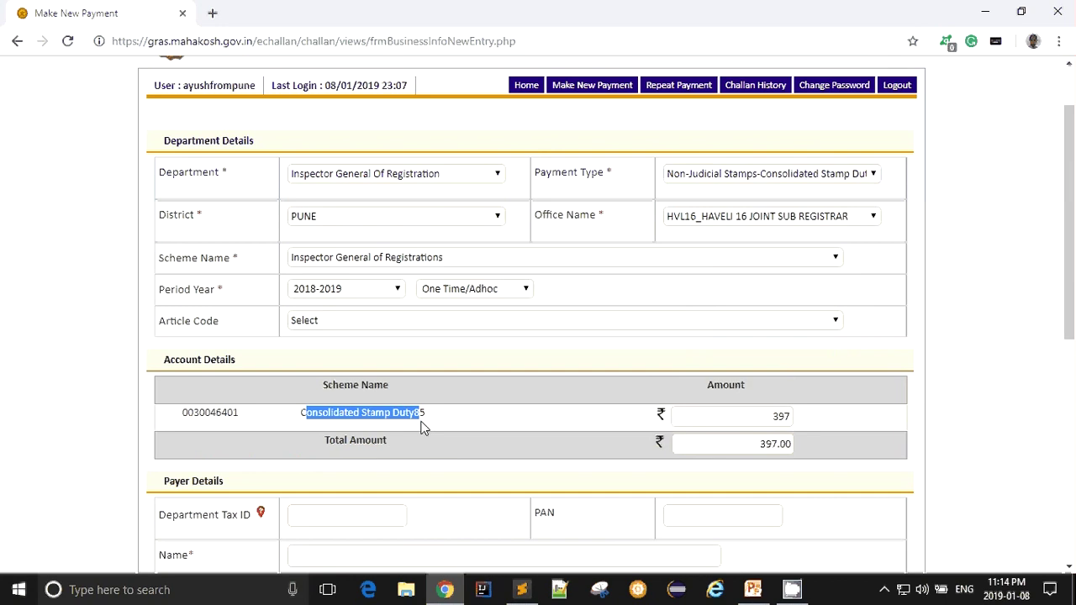
click(762, 417)
drag(762, 416, 798, 425)
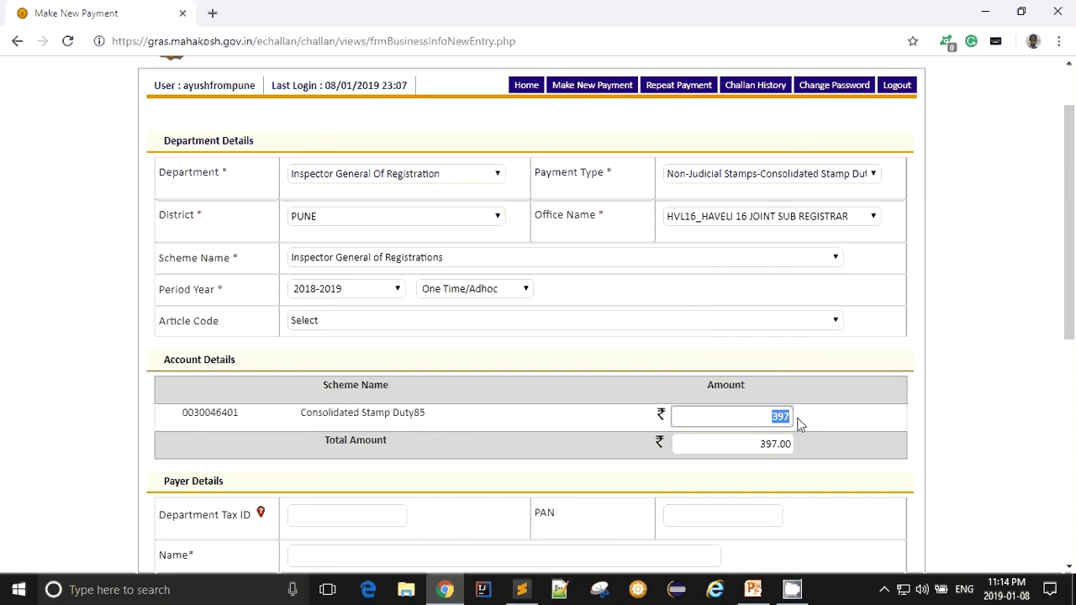
click(837, 418)
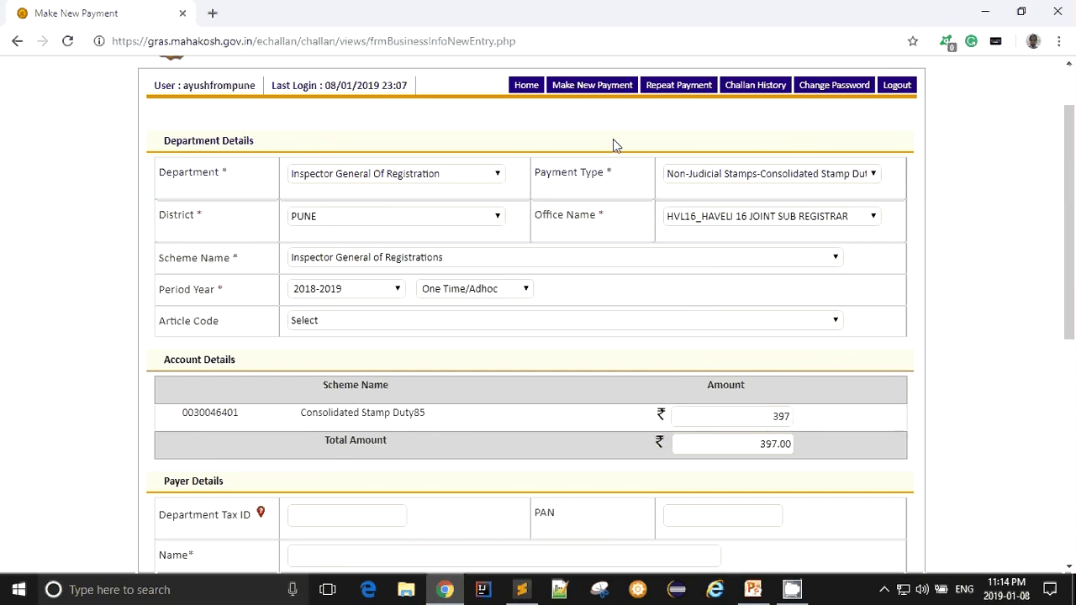
- Switch the payment type to Registration Fees and check the form has reset
click(726, 175)
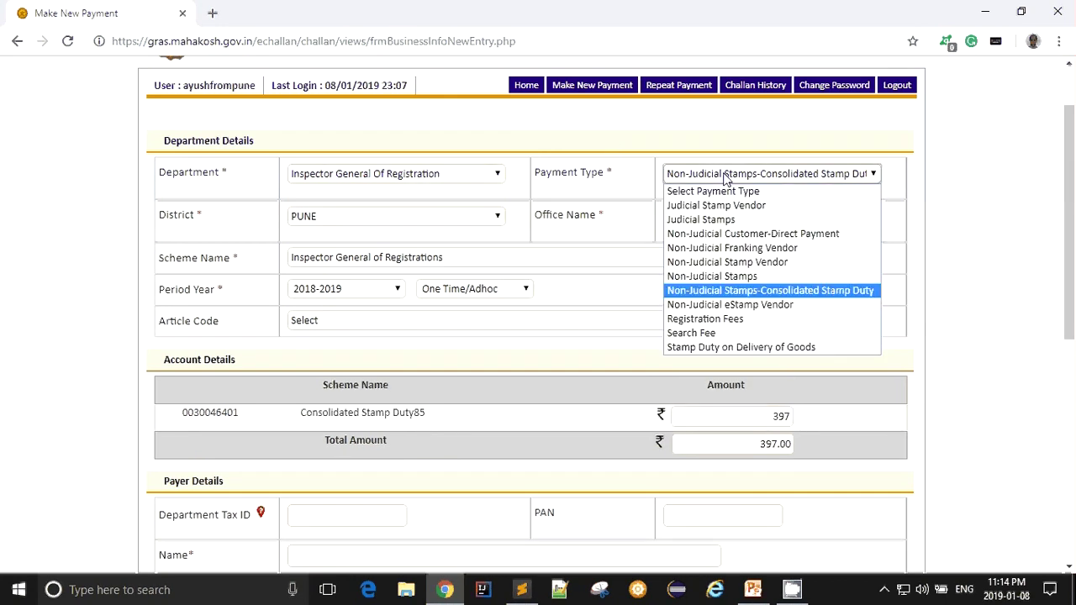
key(Return)
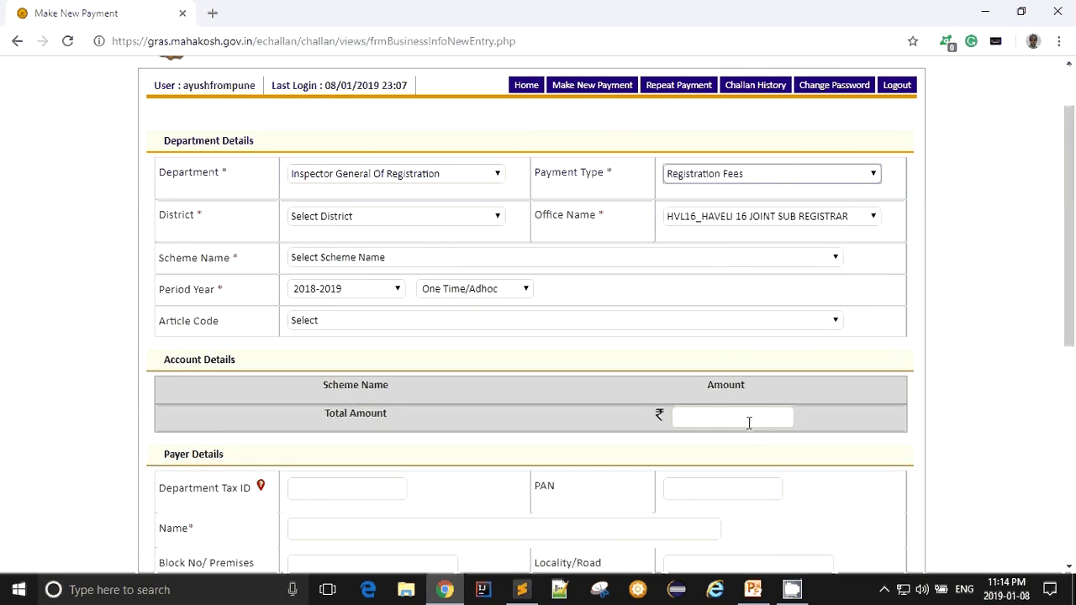
click(748, 422)
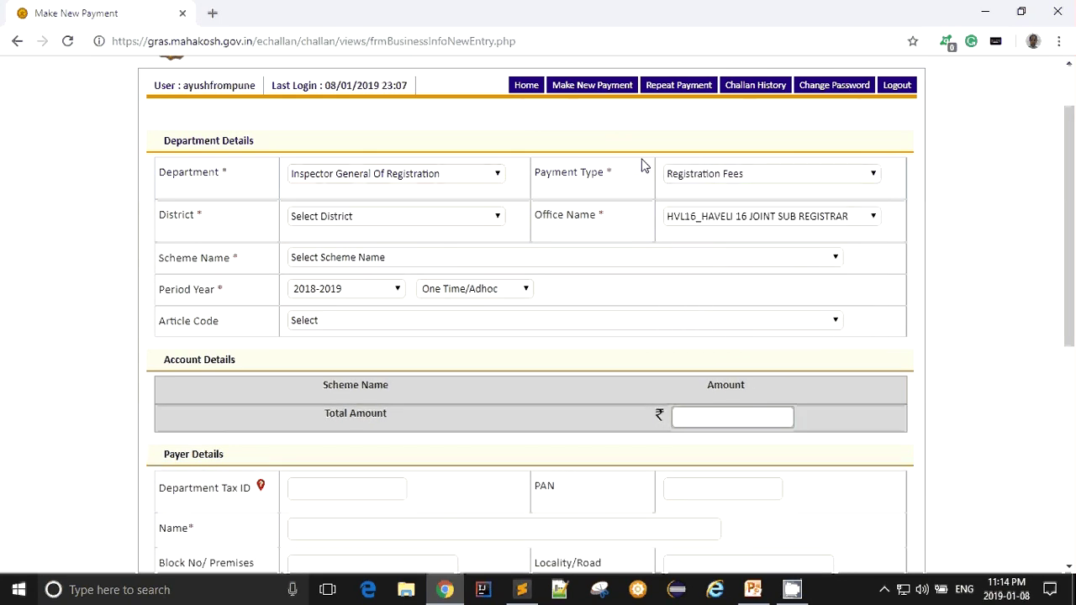
scroll(543, 255, down, 5)
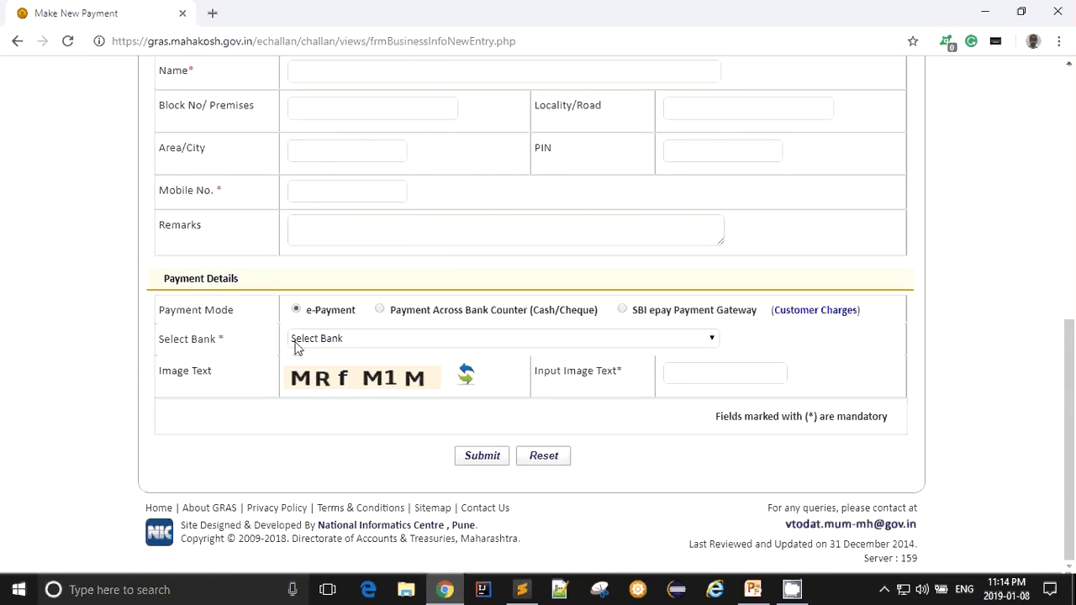
scroll(493, 188, up, 6)
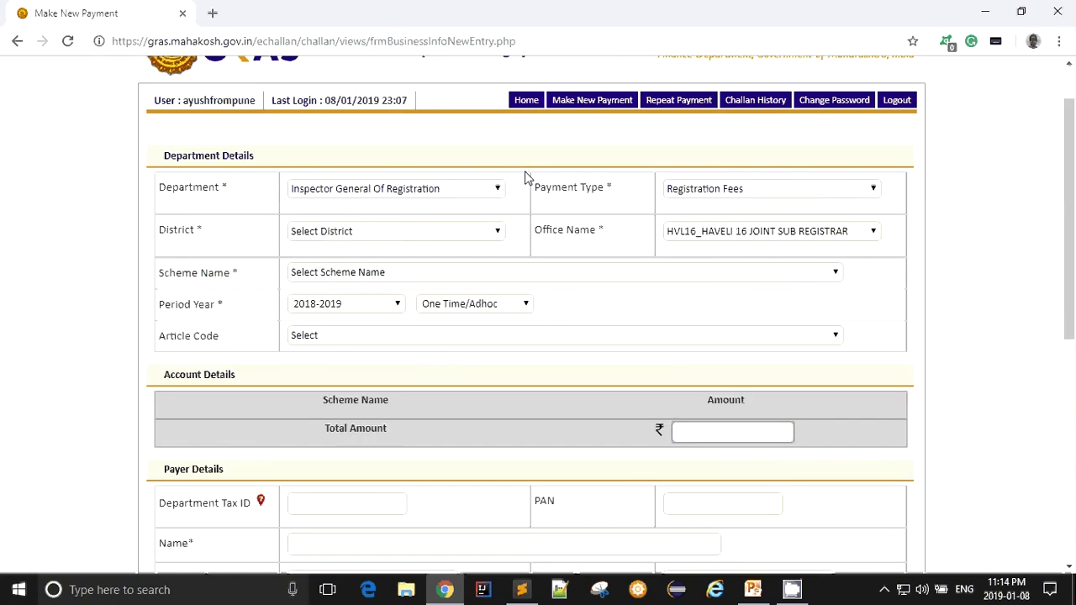
scroll(523, 176, up, 1)
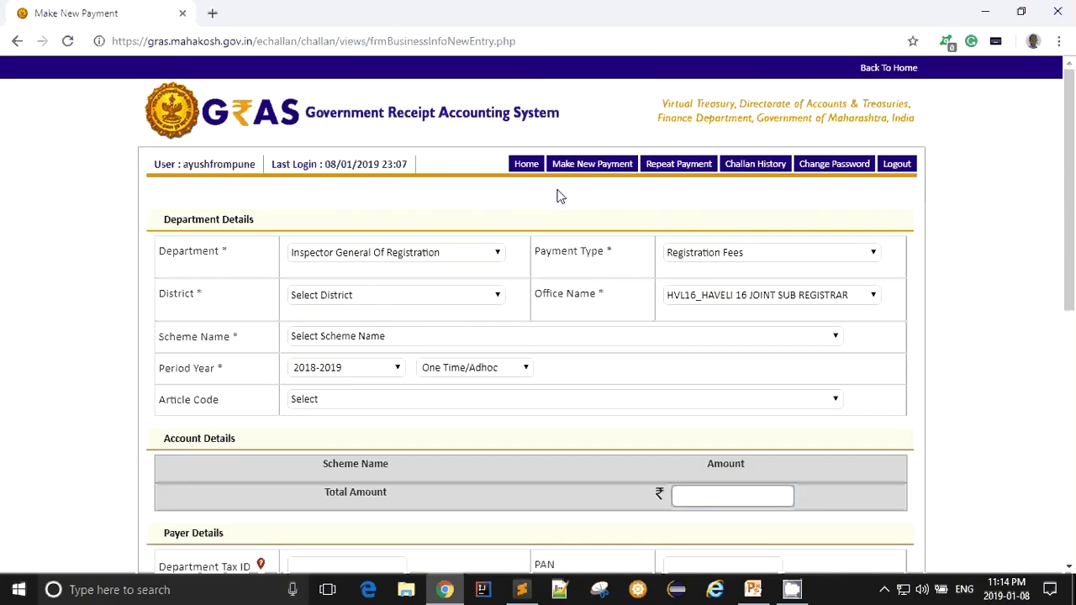
- Show Challan History results filtered to the E-PAYMENT pay type
click(761, 169)
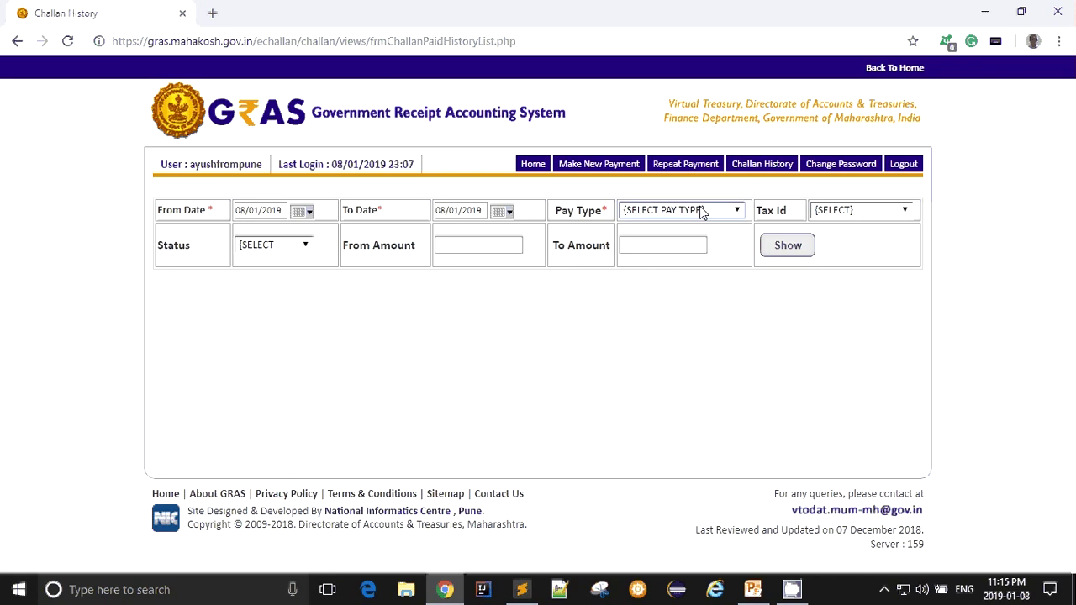
click(696, 209)
click(675, 242)
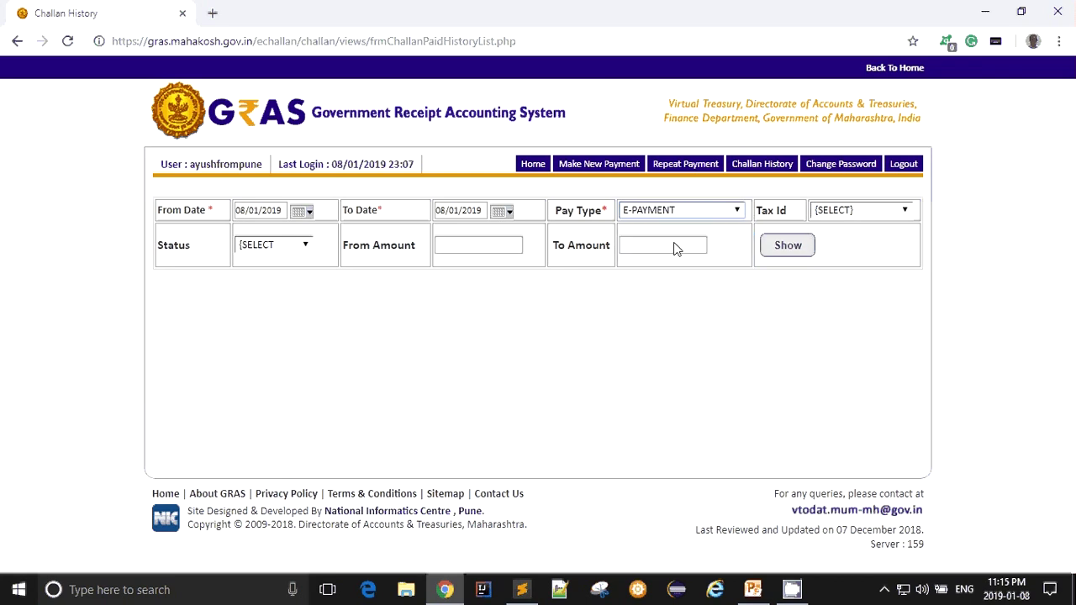
click(788, 245)
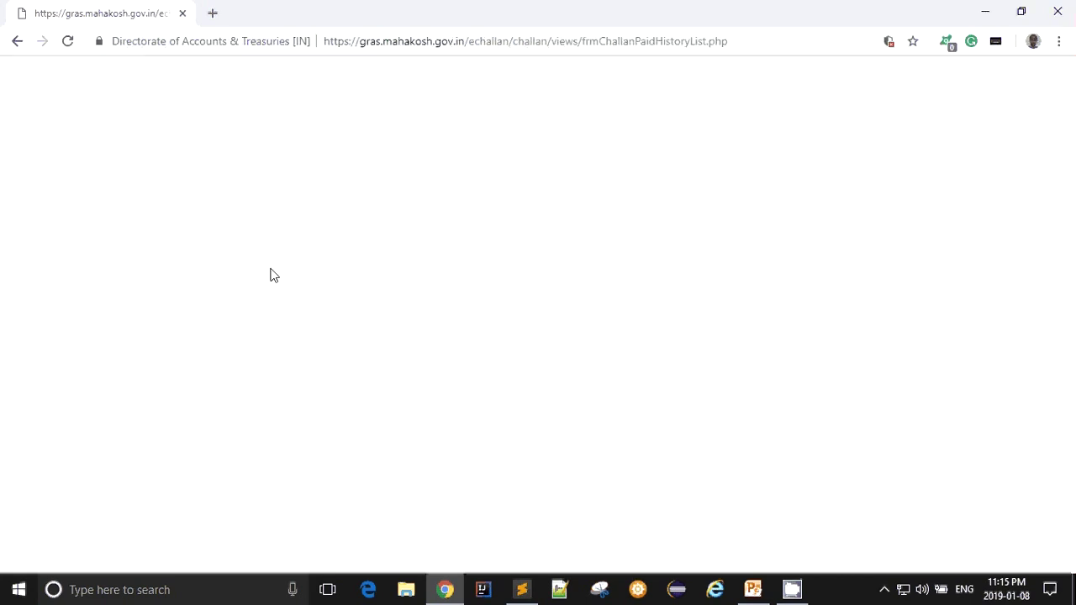
- Reload the history results, confirming form resubmission, and inspect the empty Challan Details table
click(66, 42)
click(616, 168)
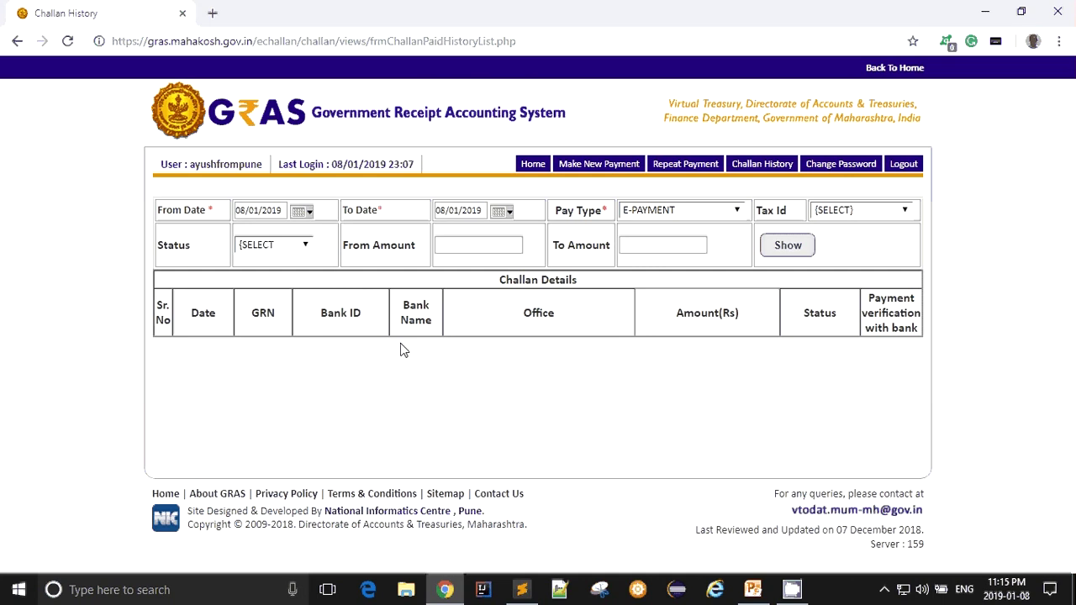
double_click(253, 318)
click(238, 359)
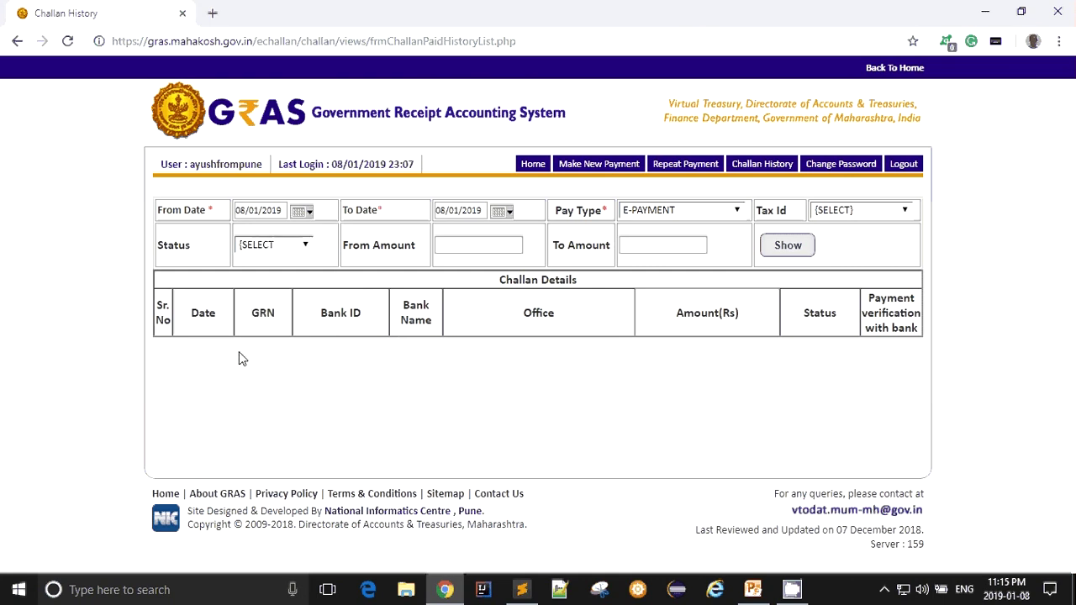